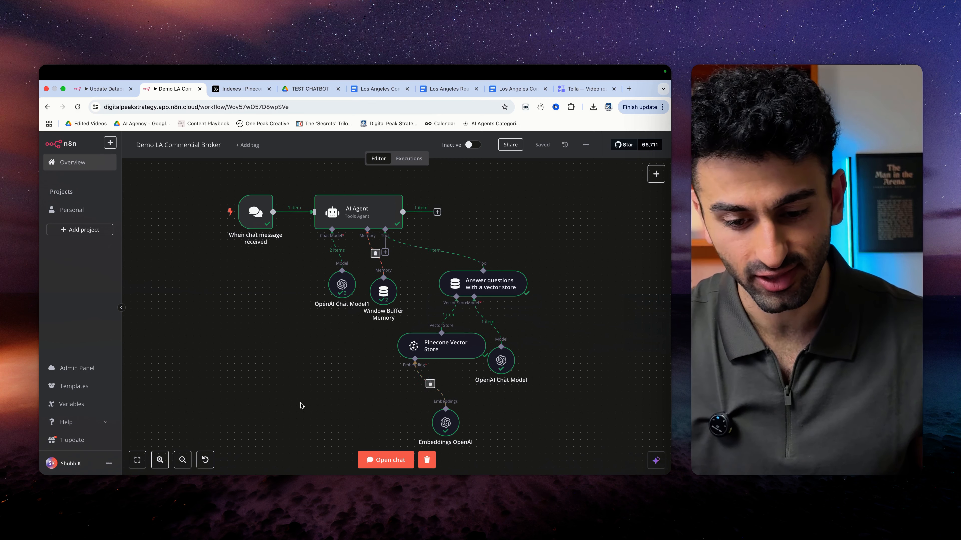
# - Flip between the TEST CHATBOT DATA Drive folder, Pinecone indexes, and the Demo LA and Update Database workflows
pyautogui.moveTo(261, 230)
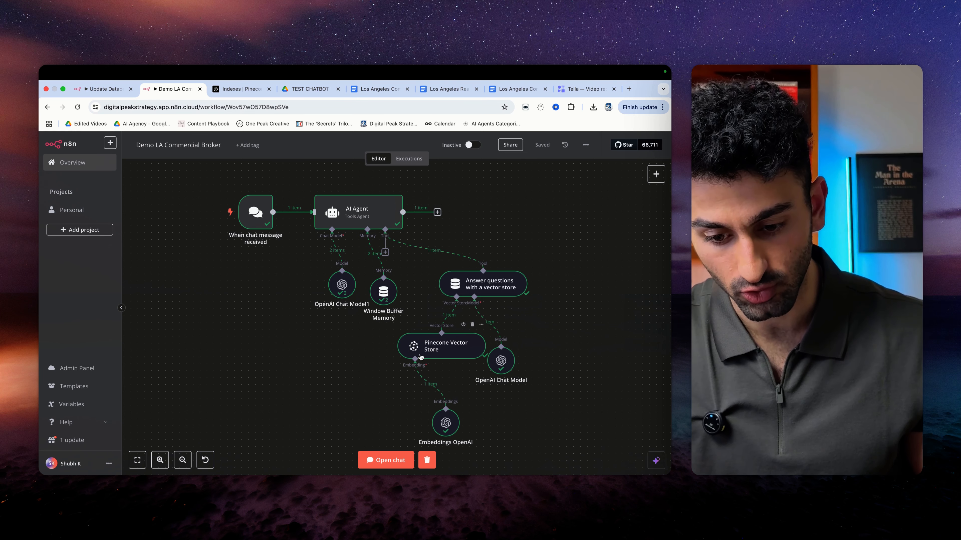
pyautogui.click(241, 90)
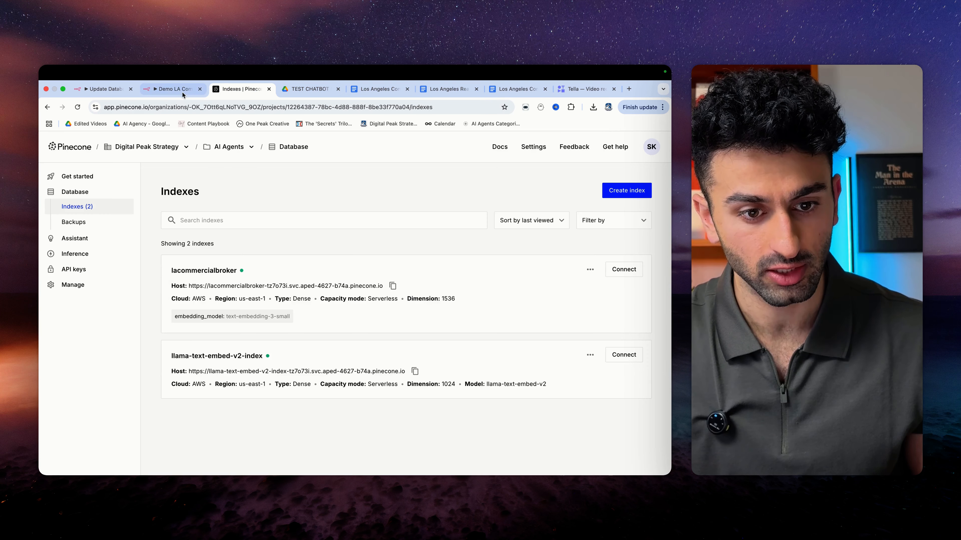
pyautogui.click(175, 91)
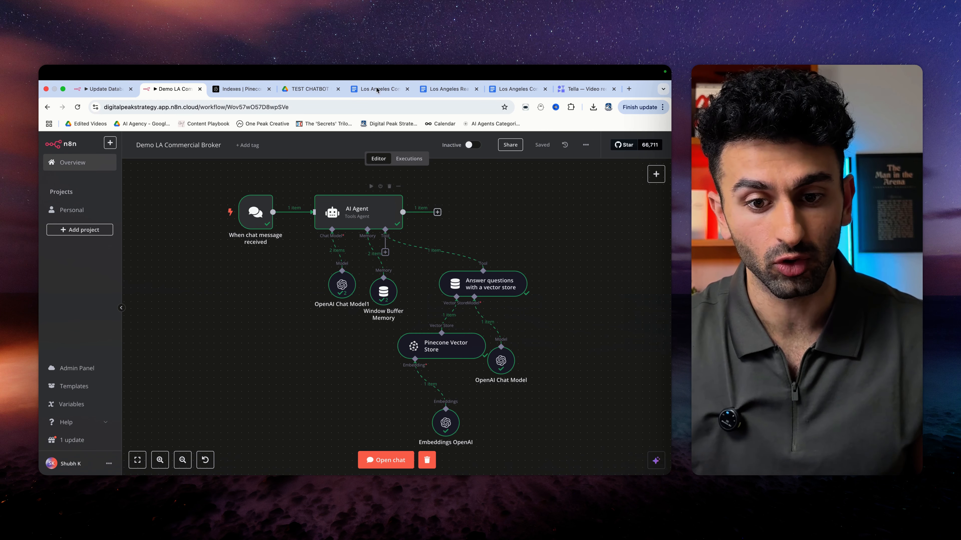
pyautogui.click(309, 89)
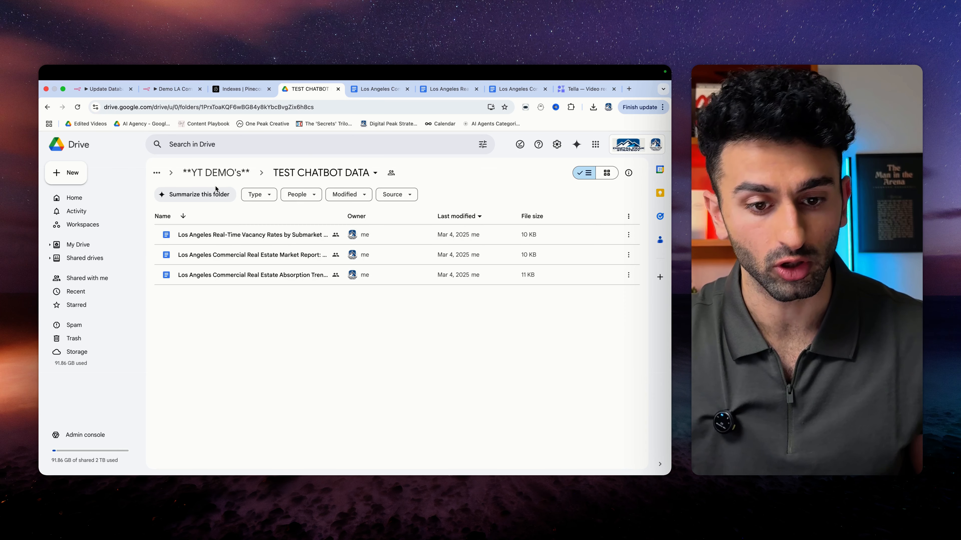
pyautogui.click(167, 89)
pyautogui.click(109, 90)
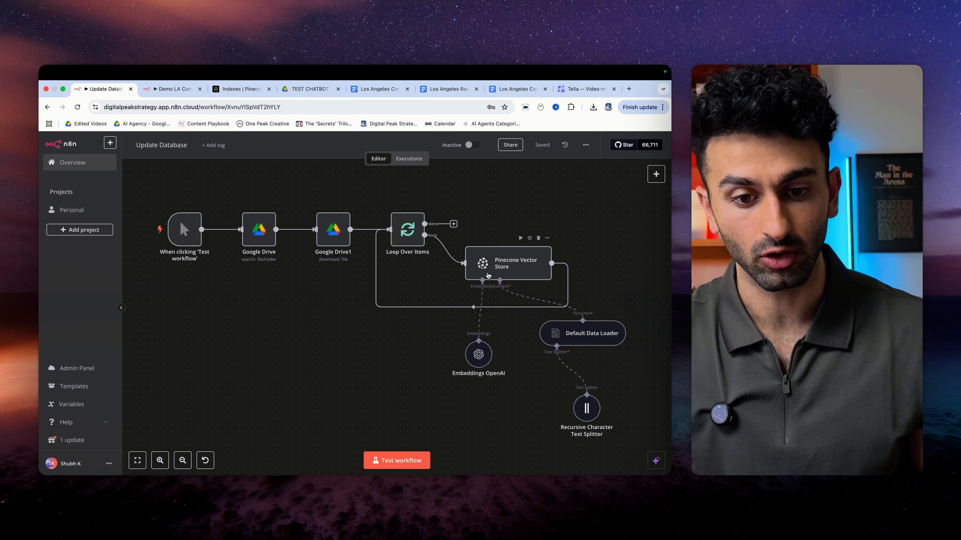
pyautogui.click(315, 91)
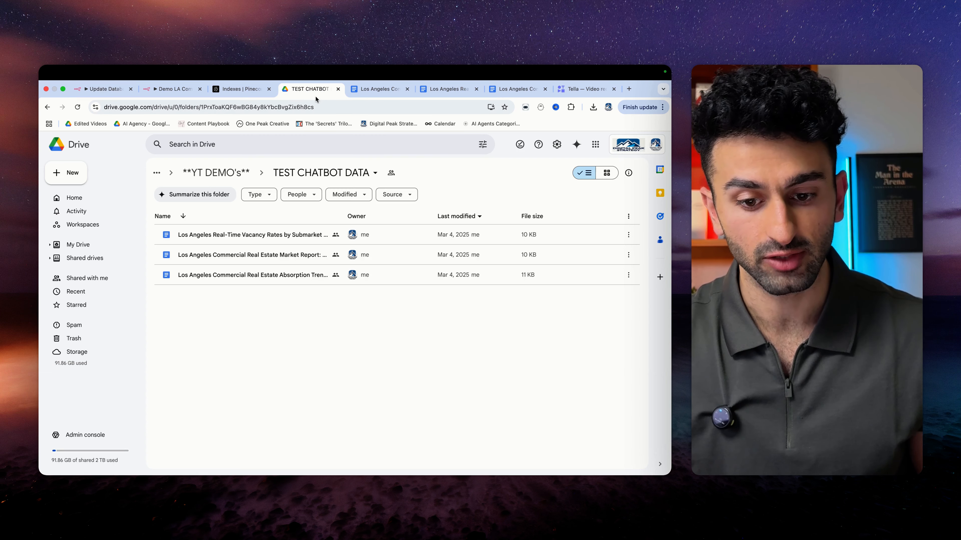
pyautogui.click(172, 89)
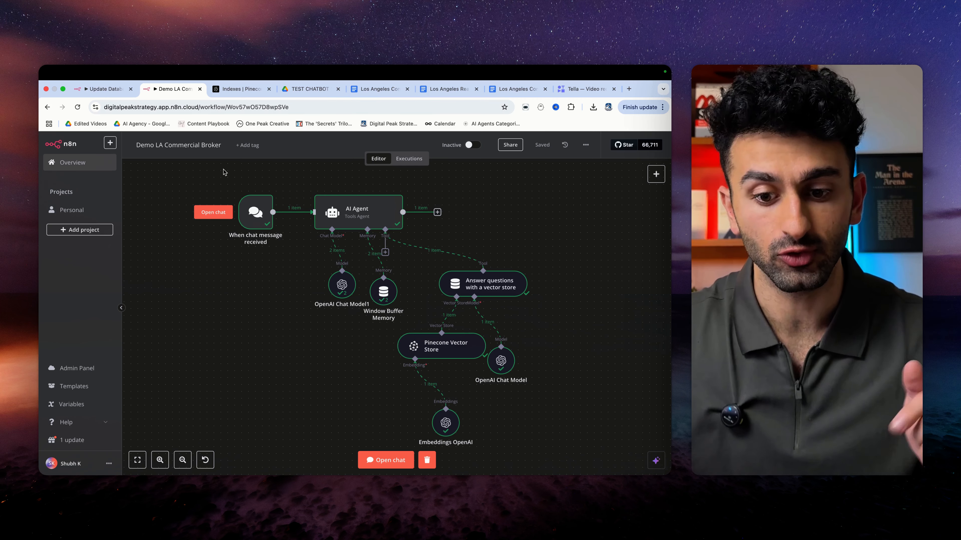
pyautogui.click(110, 93)
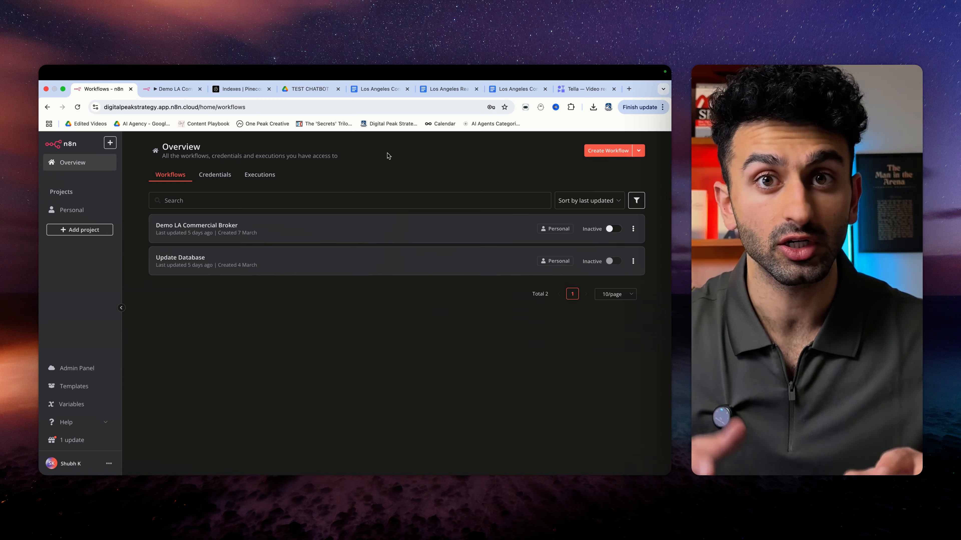
# - Create a blank n8n workflow, then open the Absorption Trends report from the Drive folder
pyautogui.click(626, 152)
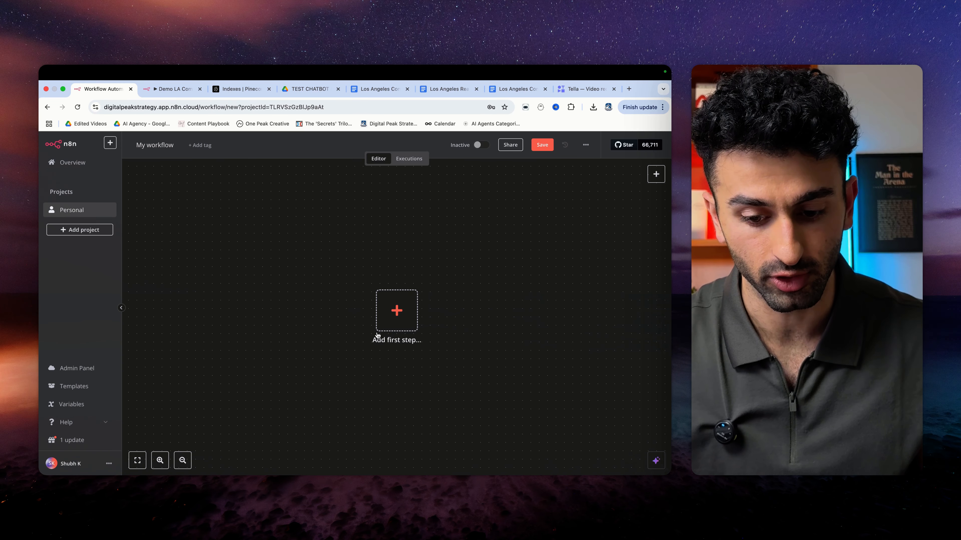
pyautogui.click(309, 90)
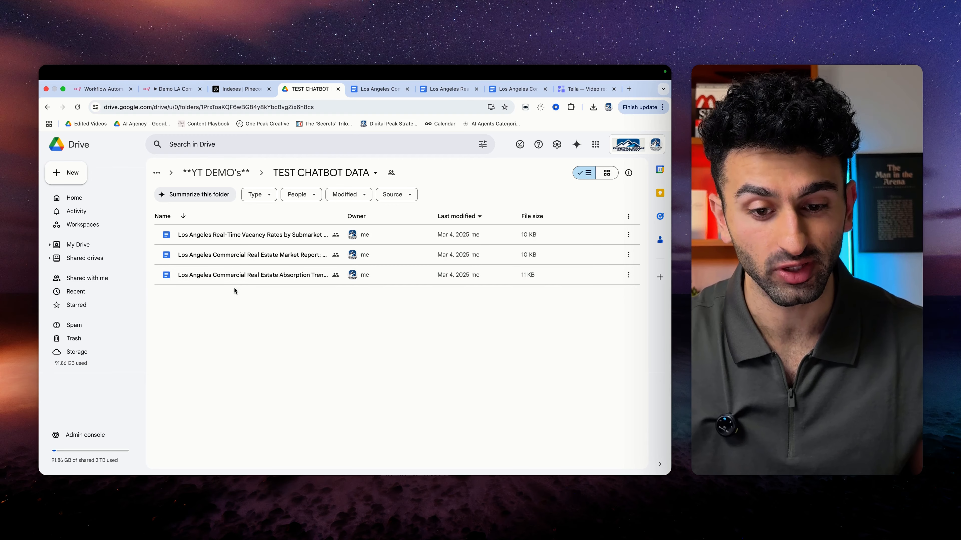
pyautogui.click(379, 89)
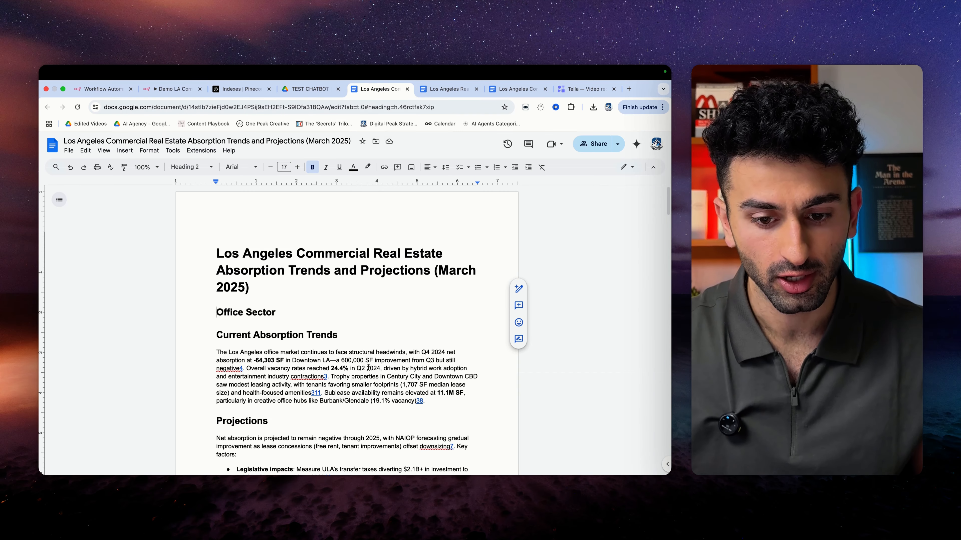
# - Skim the Absorption Trends report, highlighting 'Absorption Trends' in its title
pyautogui.scroll(-20, 357, 339)
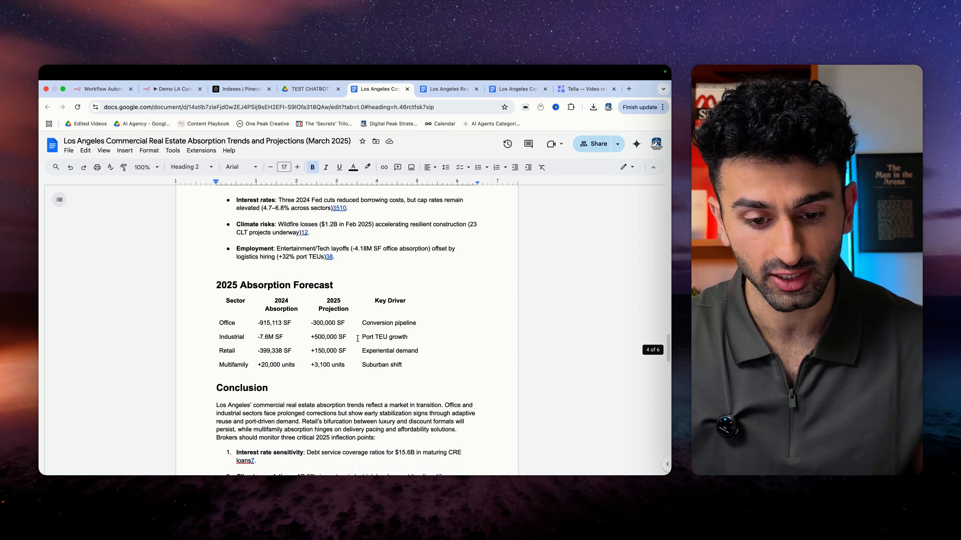
pyautogui.scroll(20, 358, 339)
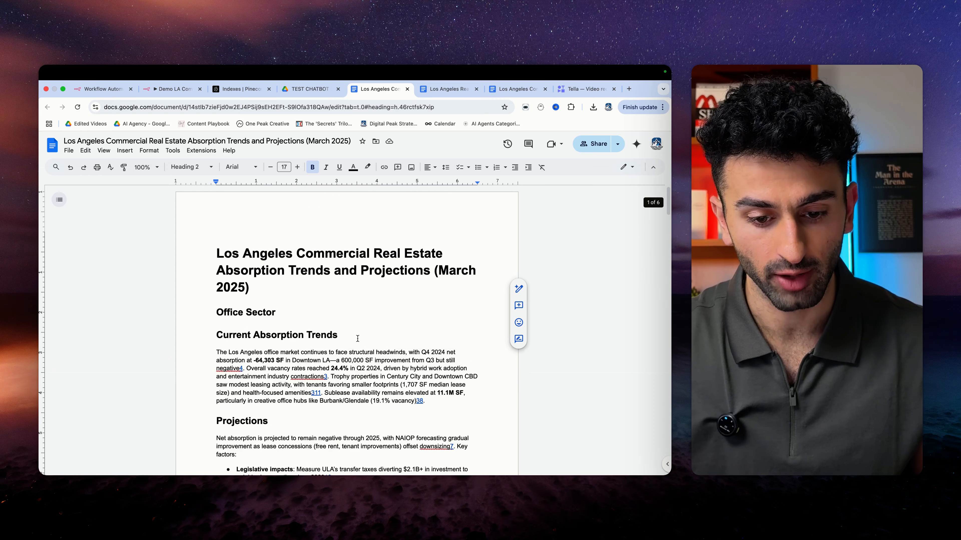
pyautogui.scroll(-1, 335, 330)
pyautogui.moveTo(216, 253); pyautogui.dragTo(340, 253)
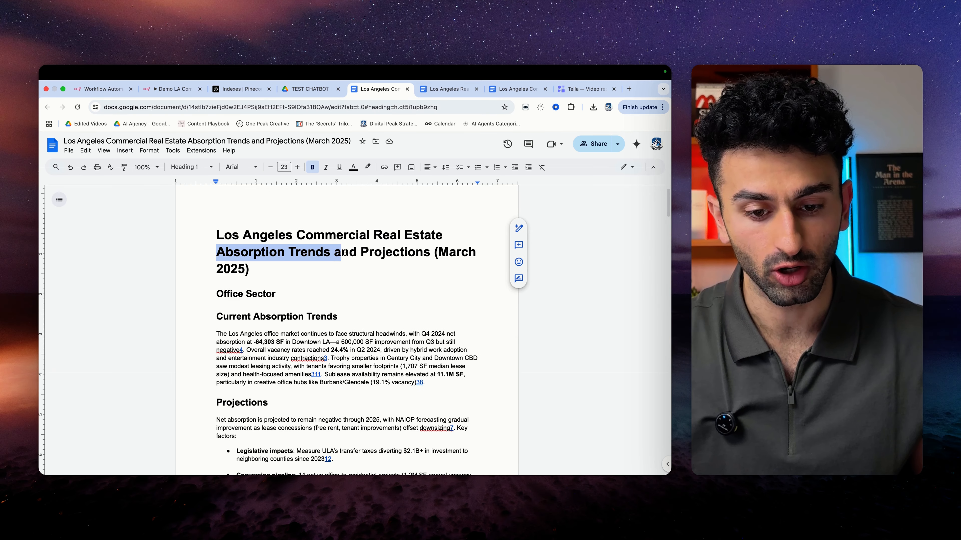
# - Switch to the Vacancy Rates report and highlight 'Vacancy Rates' in its title
pyautogui.click(441, 91)
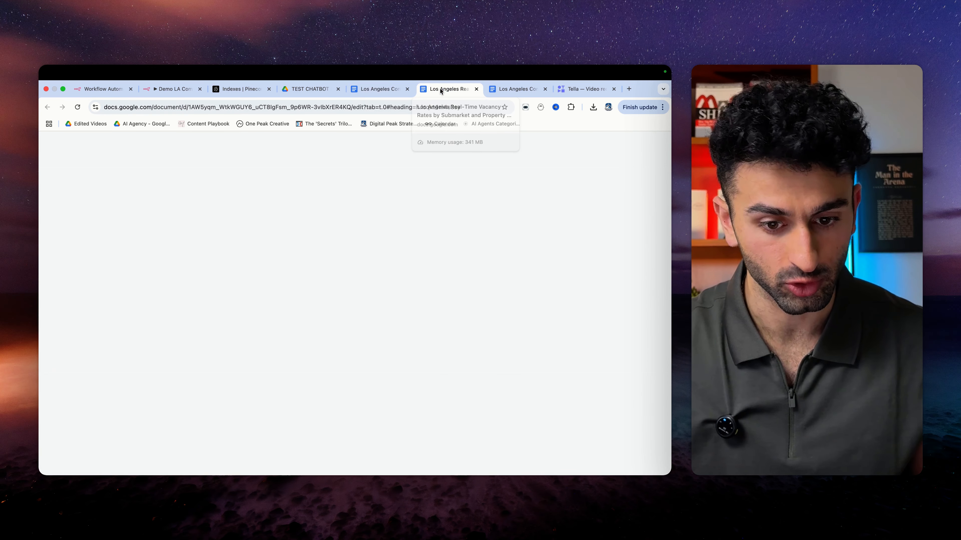
pyautogui.moveTo(361, 252); pyautogui.dragTo(444, 253)
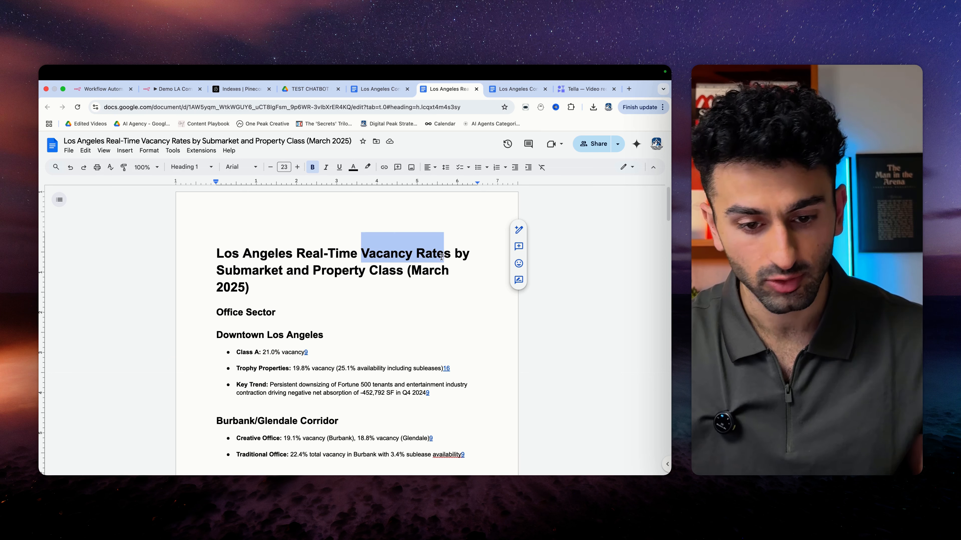
pyautogui.doubleClick(312, 295)
# - Move to the Market Report doc, highlighting 'Emerging Trends and Recent News' and skimming it
pyautogui.hotkey('ctrl', 'Tab')
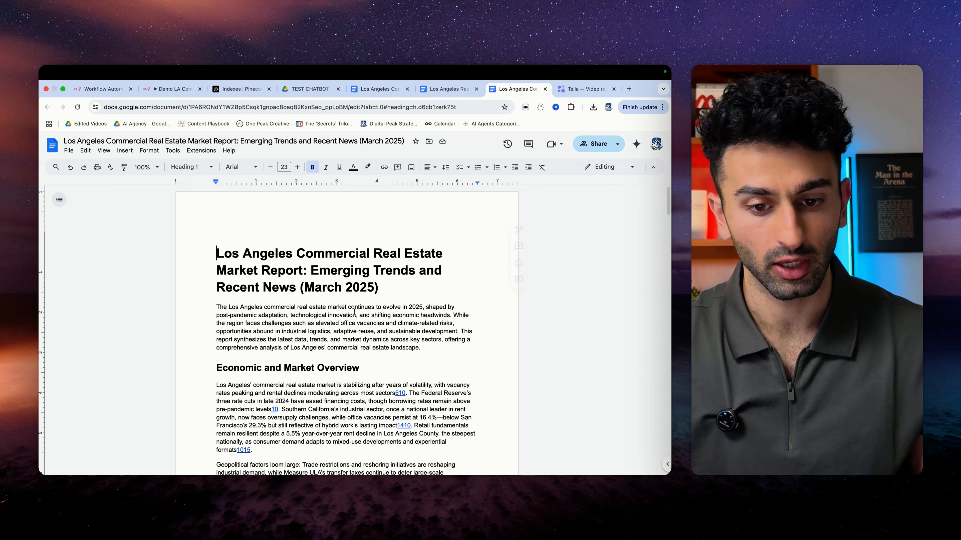
pyautogui.moveTo(309, 276); pyautogui.dragTo(285, 288)
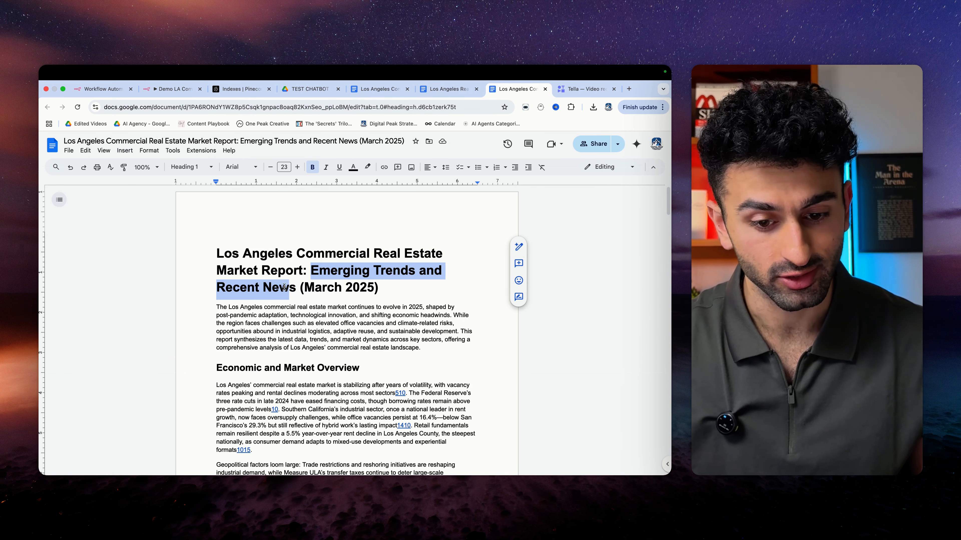
pyautogui.scroll(-20, 359, 345)
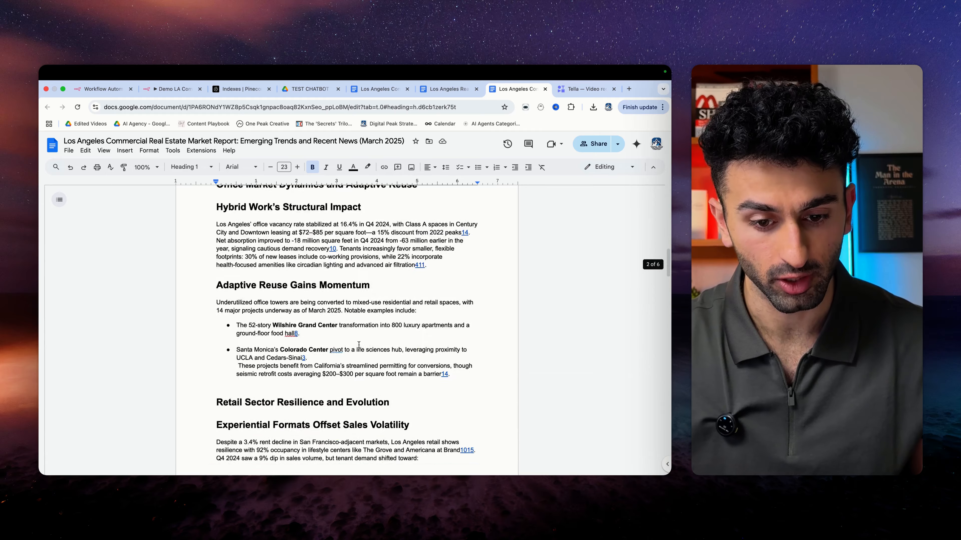
pyautogui.scroll(20, 359, 345)
pyautogui.scroll(-10, 342, 358)
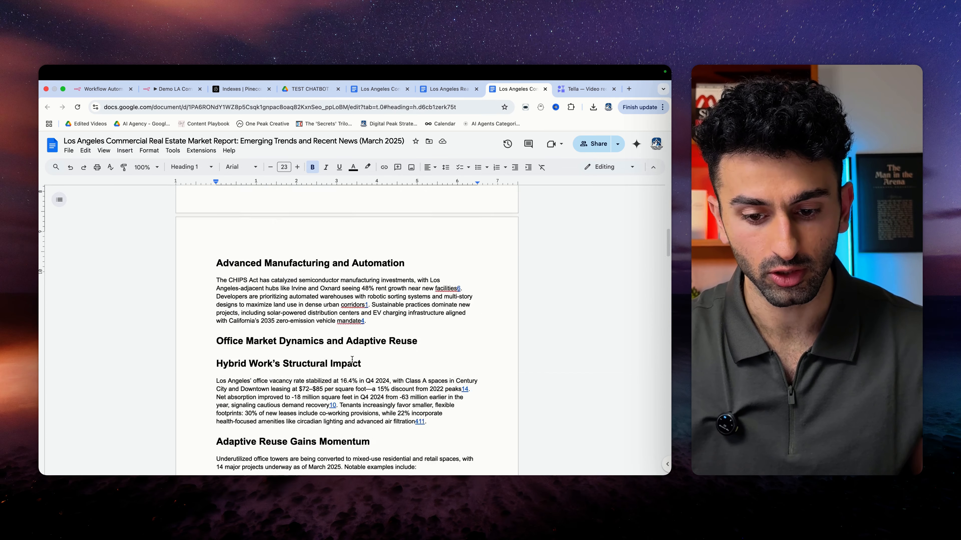
pyautogui.scroll(10, 341, 358)
# - Check the Drive folder and Pinecone indexes, ending back on the blank 'My workflow'
pyautogui.click(307, 90)
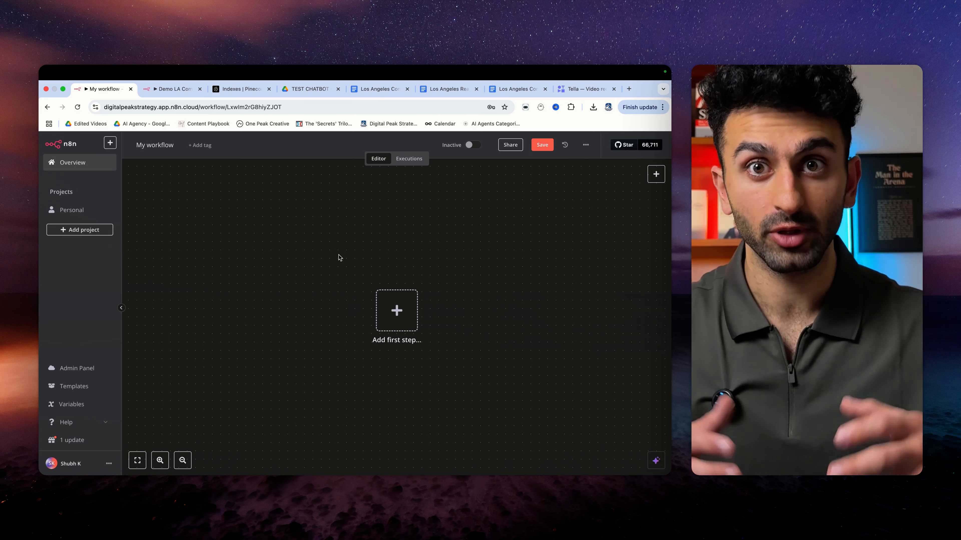
pyautogui.click(308, 91)
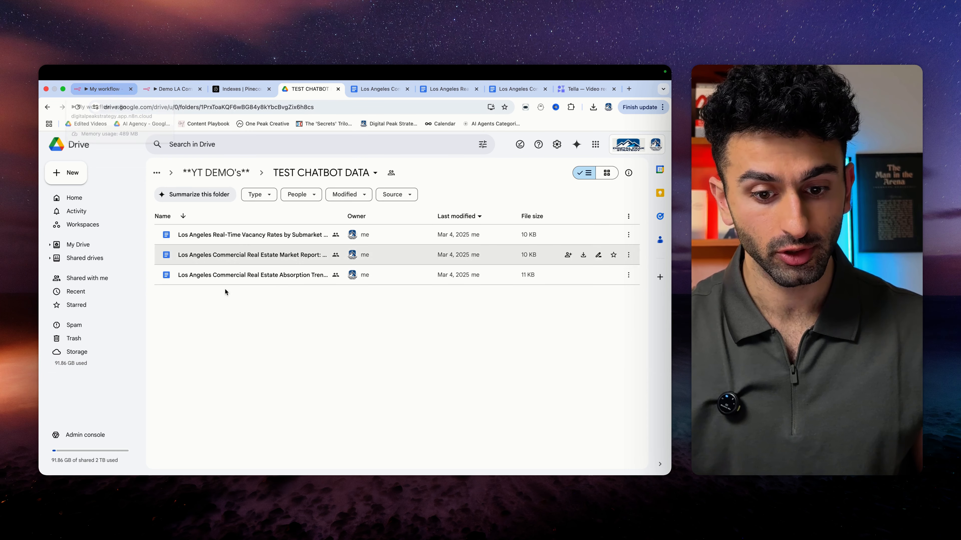
pyautogui.click(239, 90)
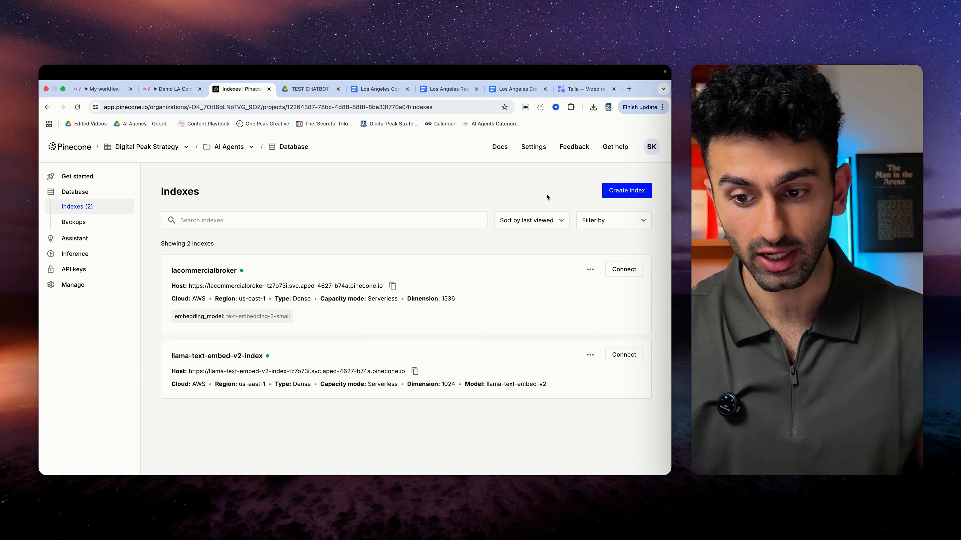
pyautogui.click(102, 90)
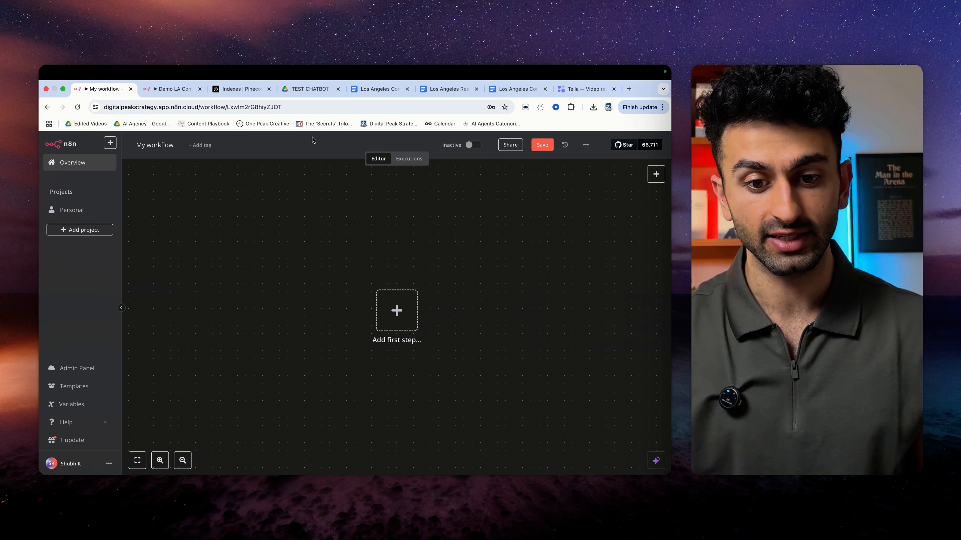
pyautogui.click(308, 93)
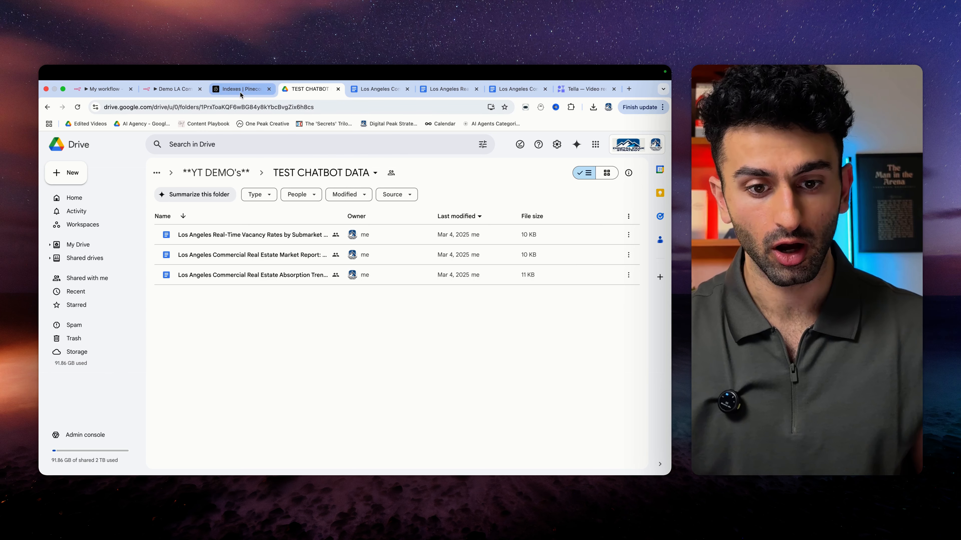
pyautogui.click(102, 90)
# - Start the workflow with a manual trigger and add a Google Drive 'Search files and folders' step
pyautogui.click(396, 323)
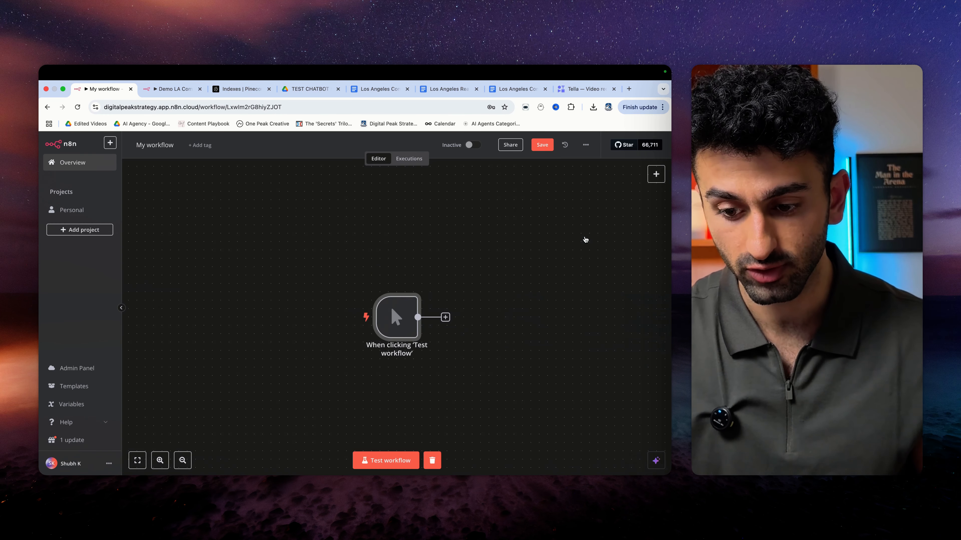
pyautogui.click(584, 239)
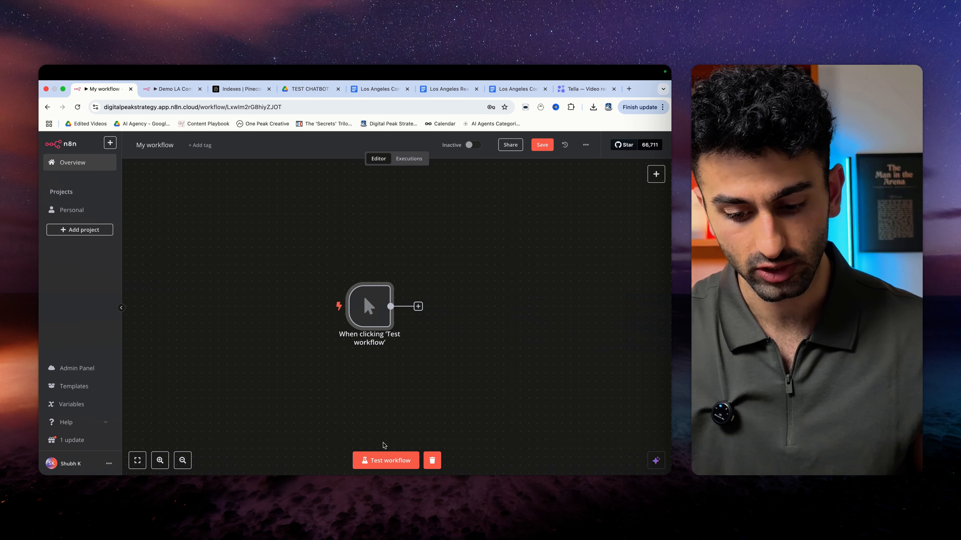
pyautogui.hscroll(2, 457, 388)
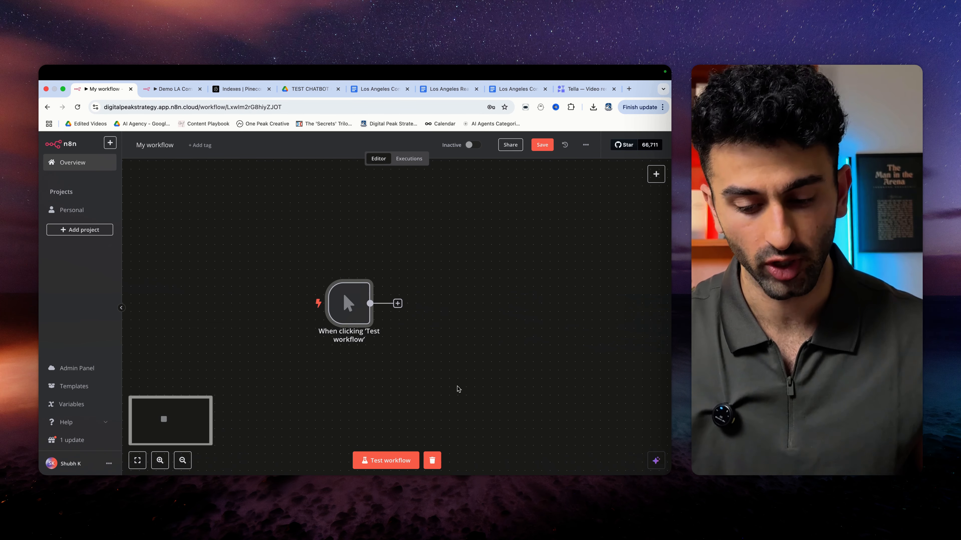
pyautogui.click(398, 304)
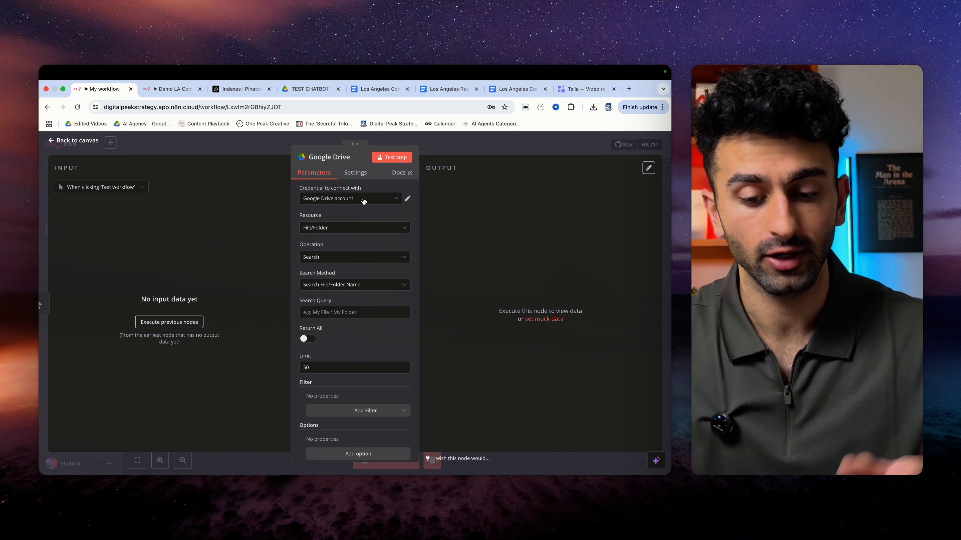
# - Connect the Google Drive node to the existing Google Drive account, discarding a new-credential form
pyautogui.click(363, 205)
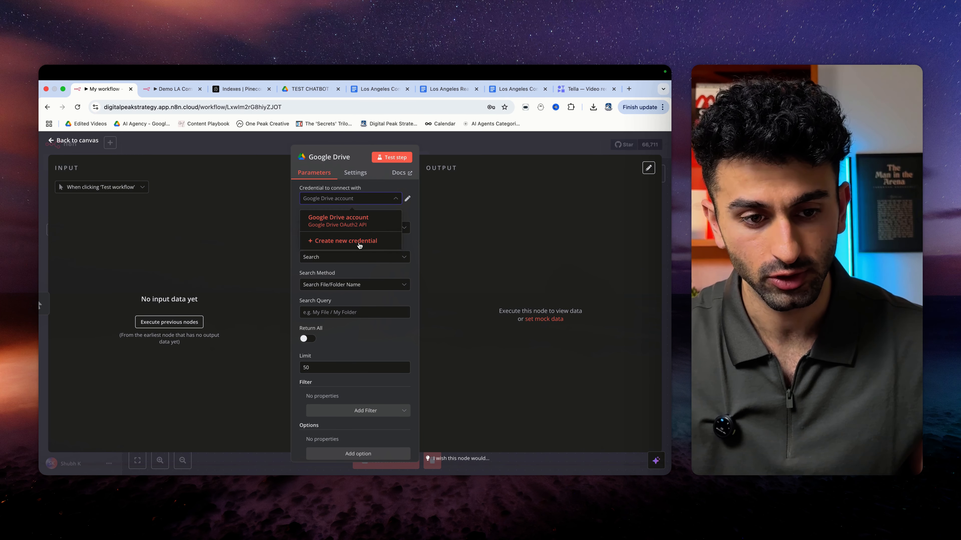
pyautogui.click(360, 242)
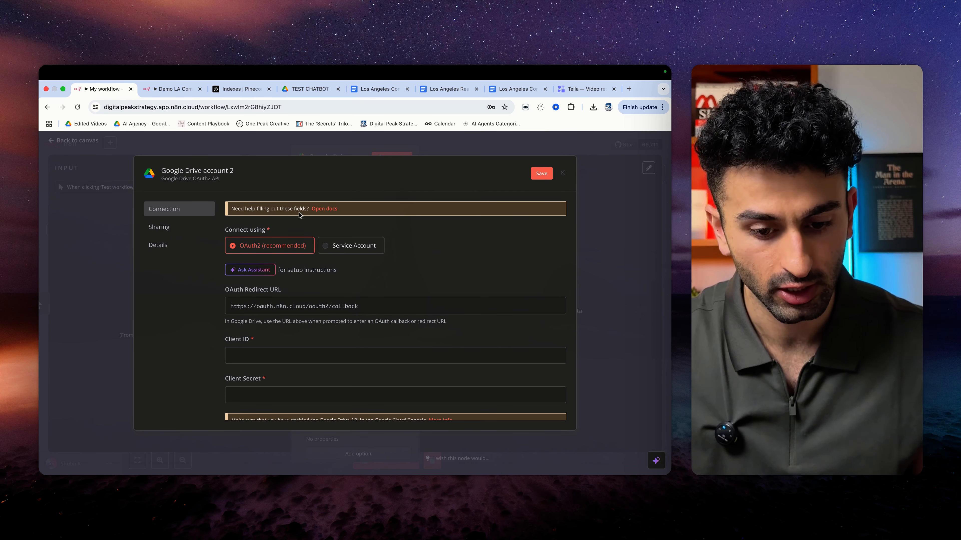
pyautogui.click(562, 173)
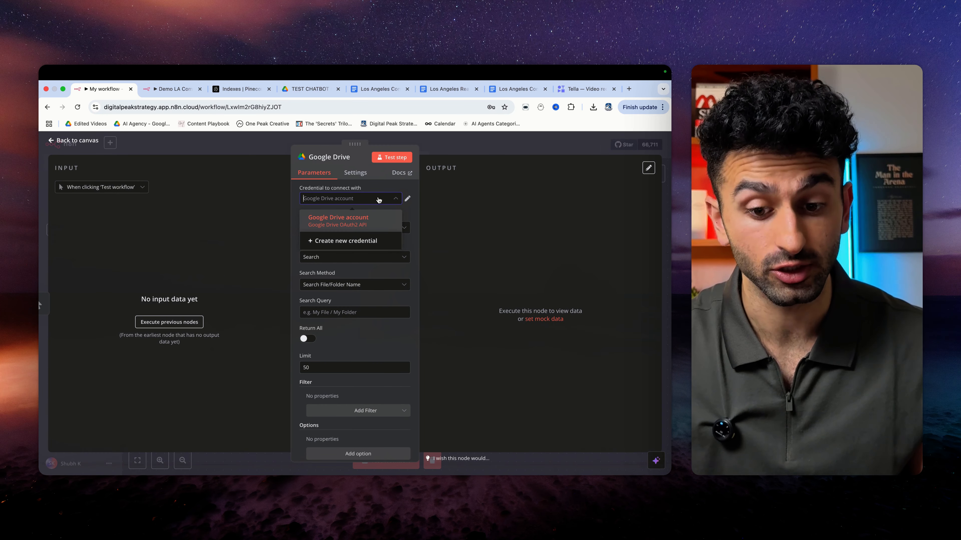
pyautogui.click(371, 220)
pyautogui.scroll(-1, 366, 295)
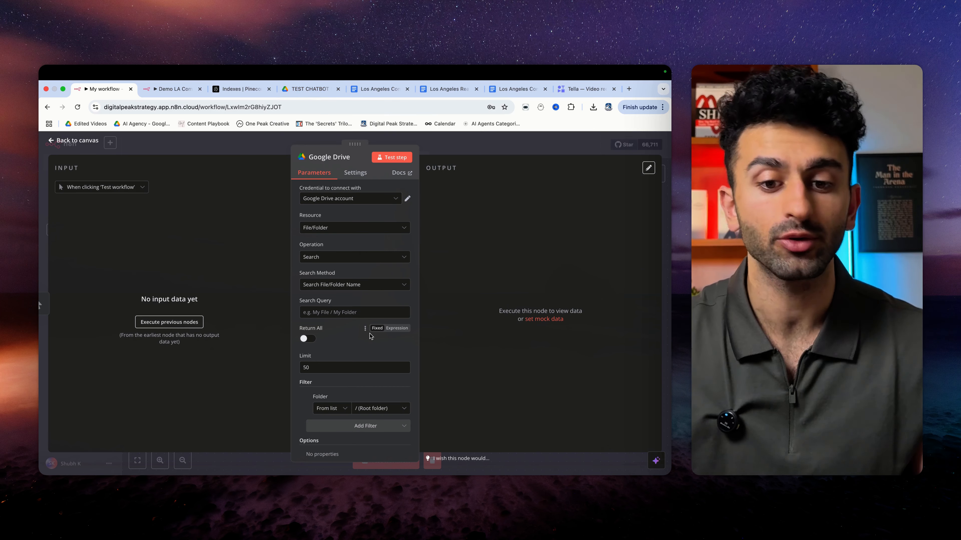
# - Turn on Return All and set the Folder filter By URL to the copied TEST CHATBOT folder address
pyautogui.click(311, 90)
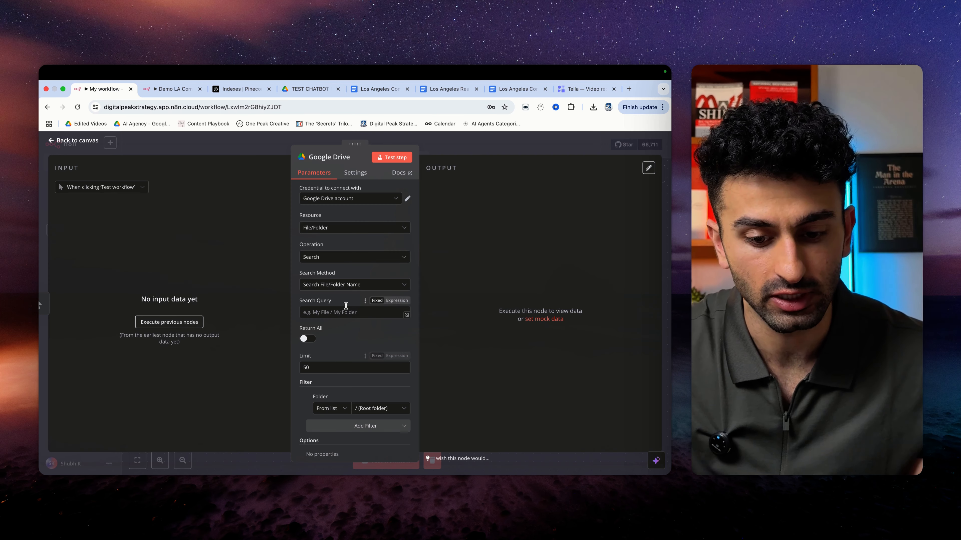
pyautogui.click(311, 339)
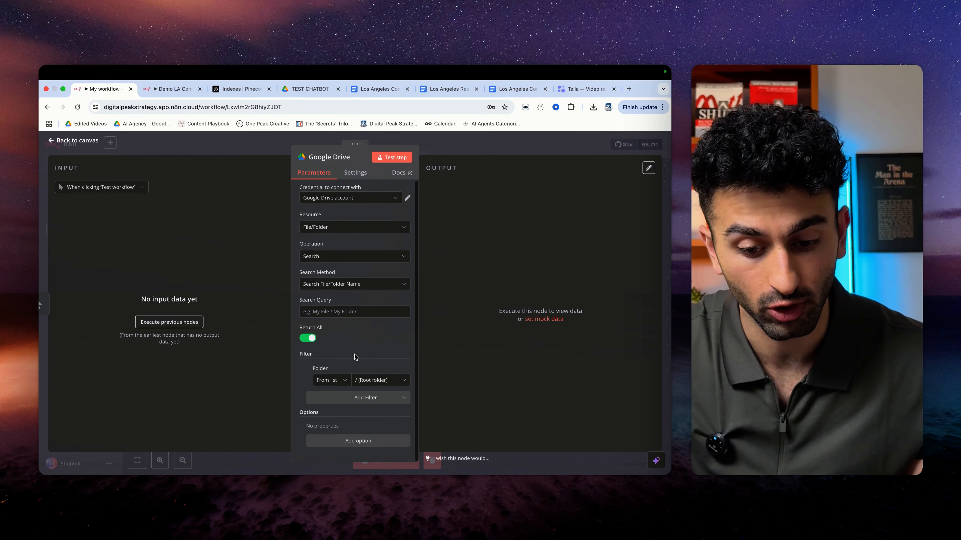
pyautogui.click(343, 381)
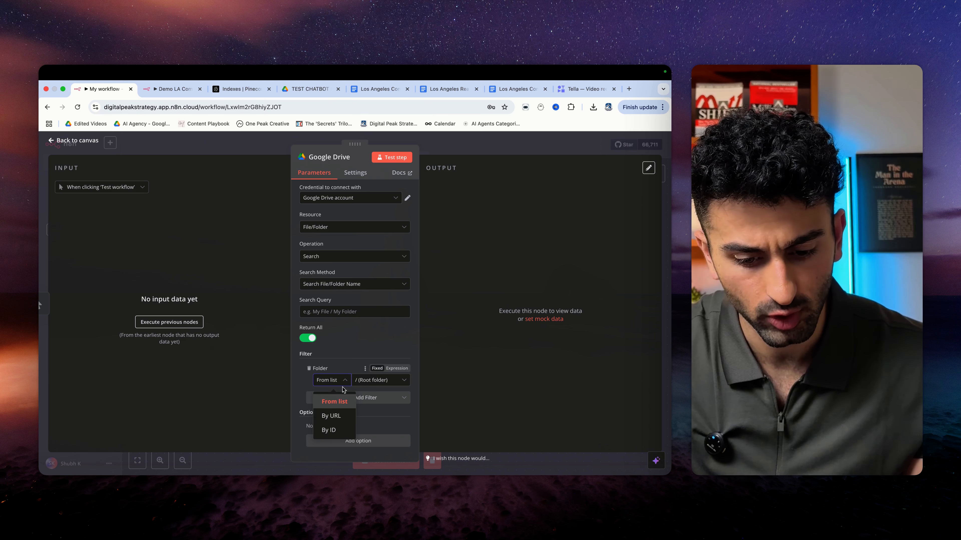
pyautogui.click(331, 415)
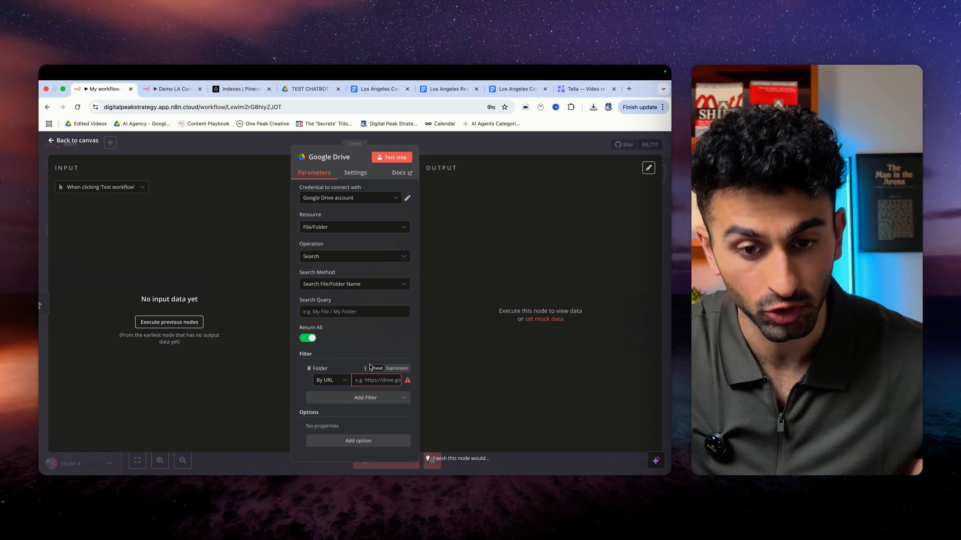
pyautogui.click(310, 89)
pyautogui.click(311, 107)
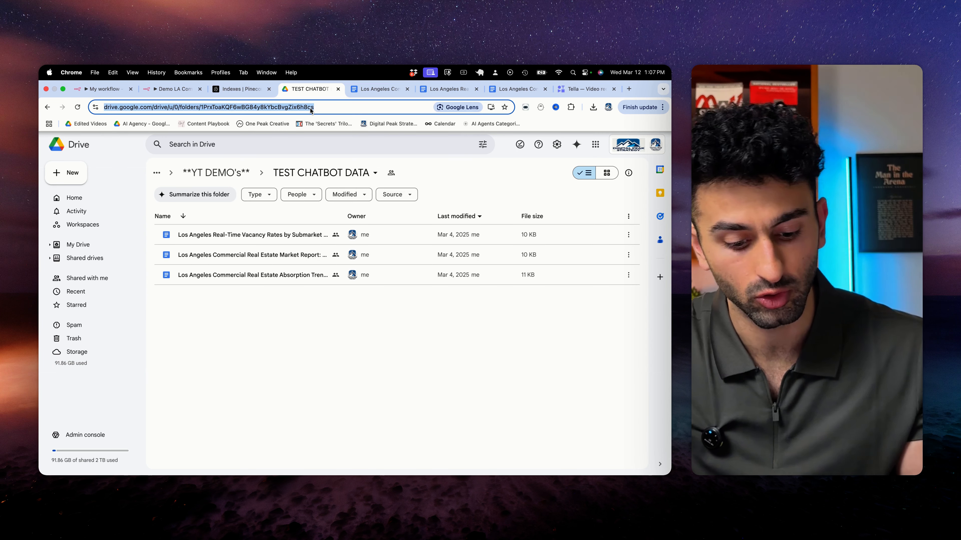
pyautogui.press('super+c')
pyautogui.click(102, 89)
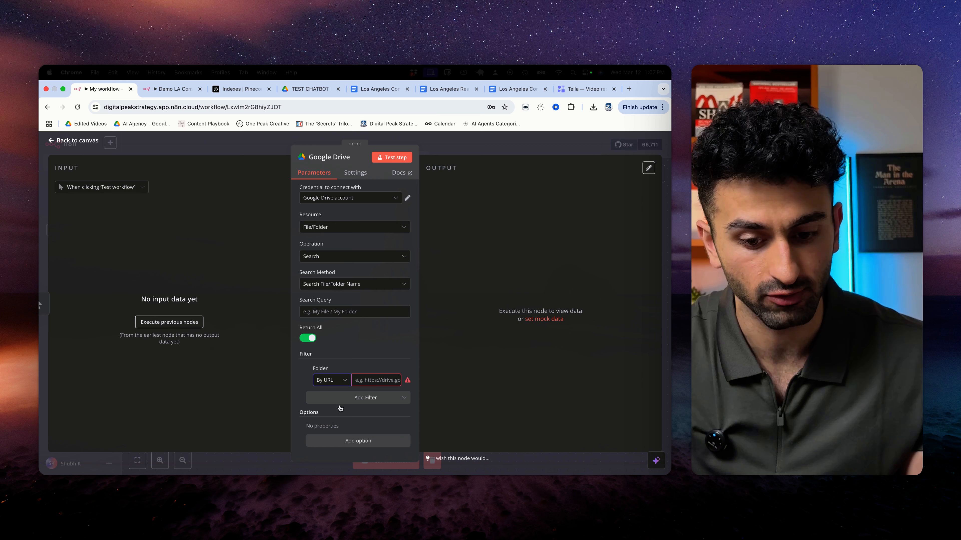
pyautogui.click(372, 380)
pyautogui.press('super+v')
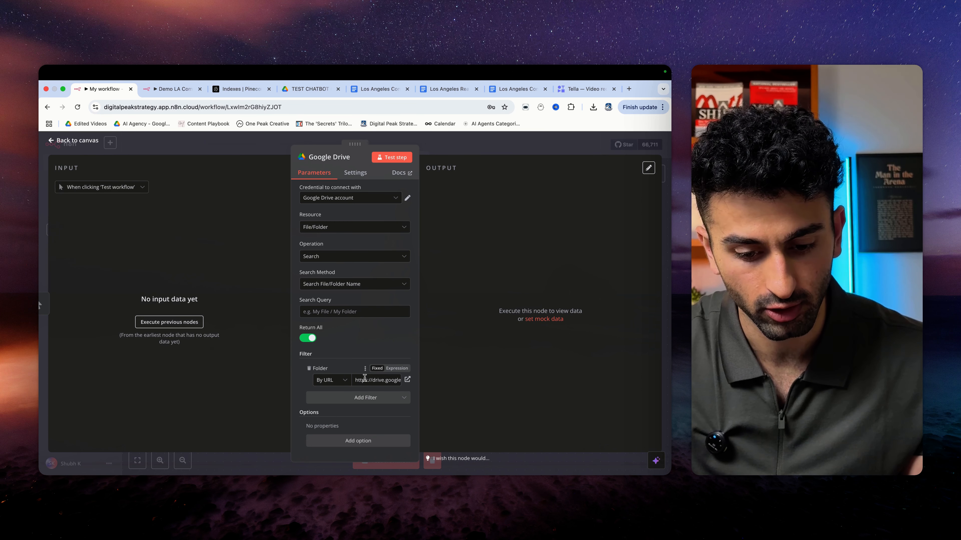
# - Test the search, compare the three returned files with the Drive folder, and return to canvas
pyautogui.click(387, 159)
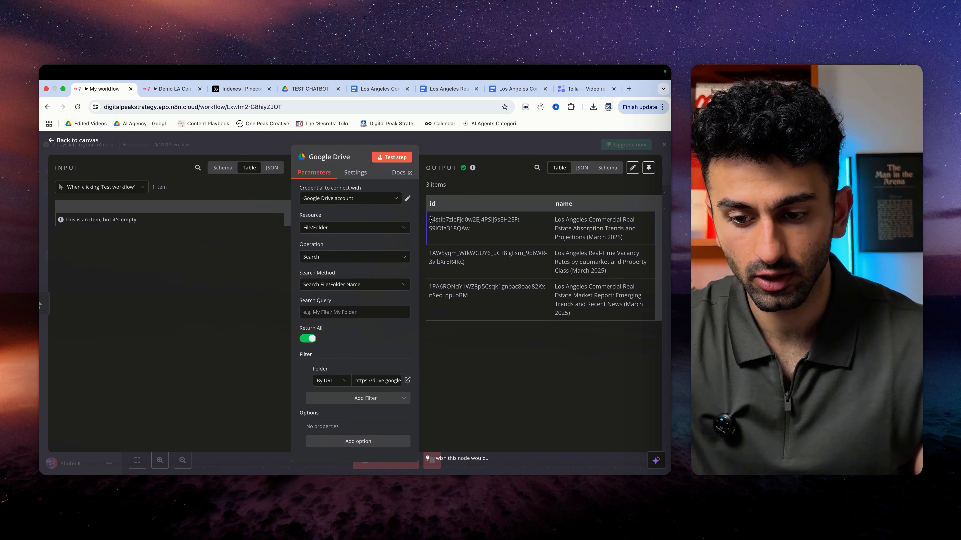
pyautogui.moveTo(430, 220); pyautogui.dragTo(588, 314)
pyautogui.click(561, 221)
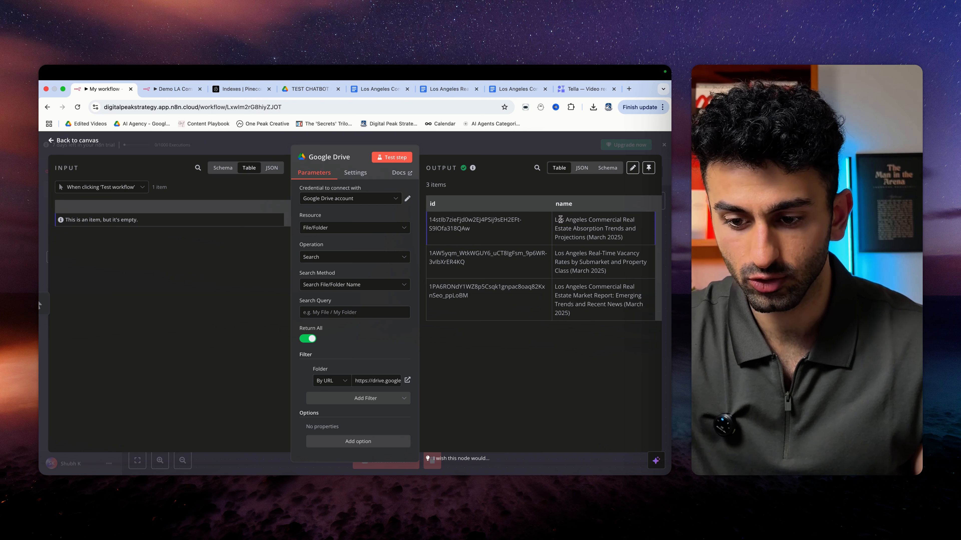
pyautogui.moveTo(556, 220); pyautogui.dragTo(612, 250)
pyautogui.click(608, 249)
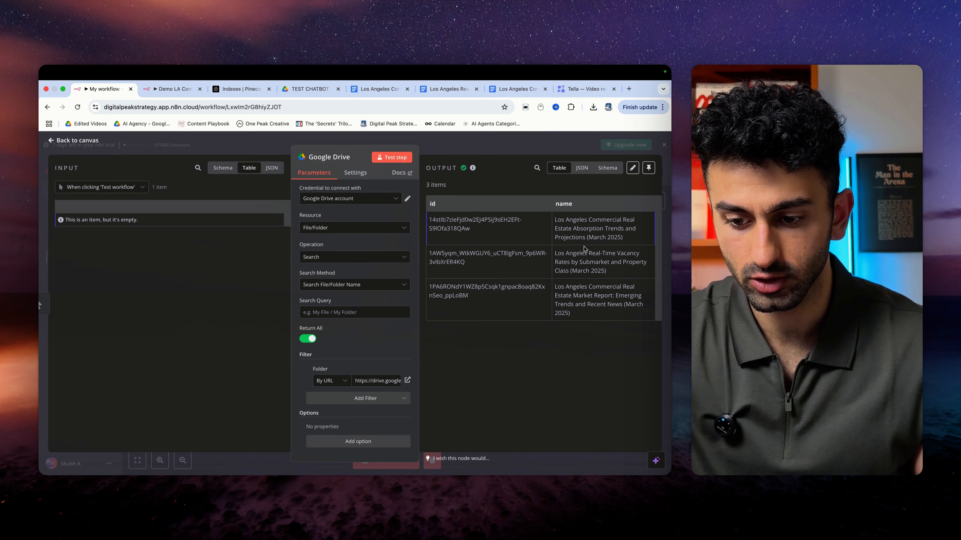
pyautogui.click(310, 88)
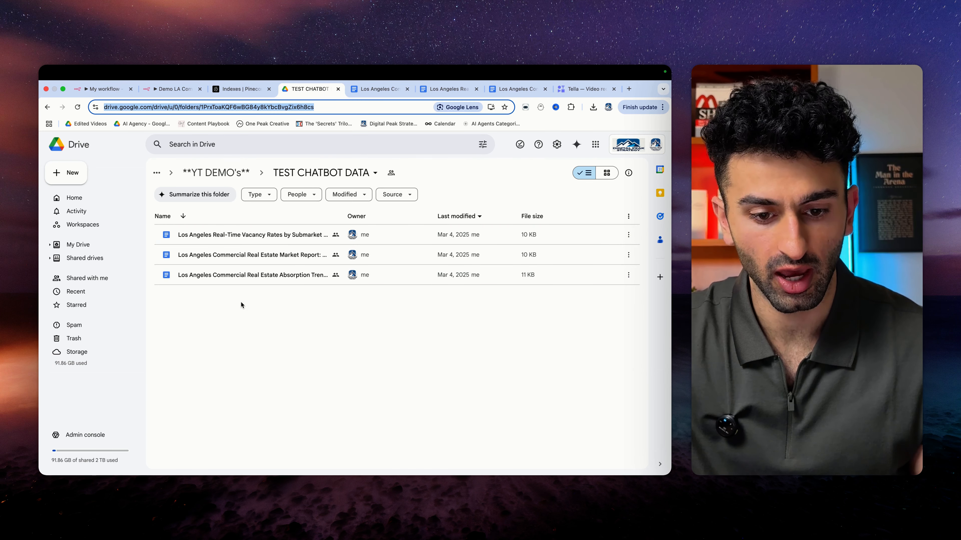
pyautogui.click(104, 89)
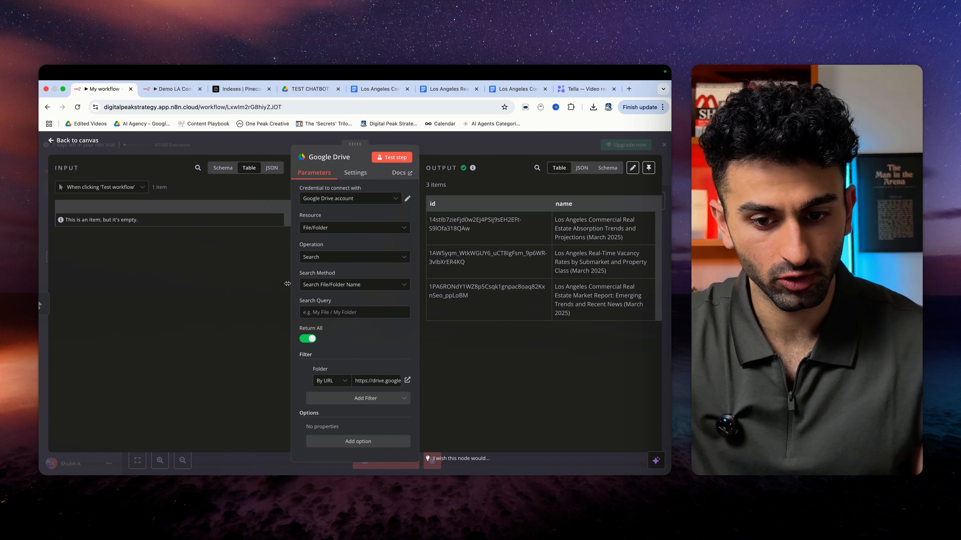
pyautogui.click(54, 141)
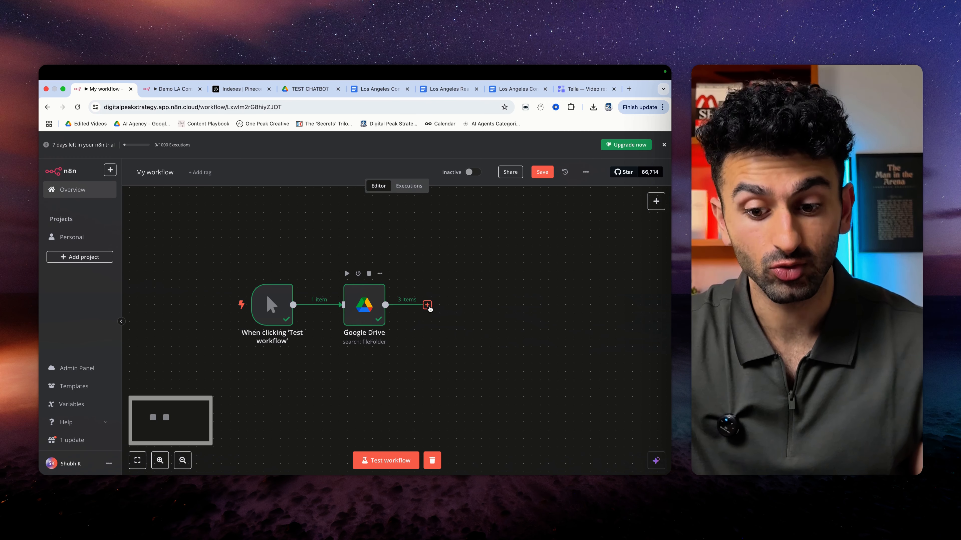
# - Add a Google Drive 'Download file' node after the search node
pyautogui.click(427, 305)
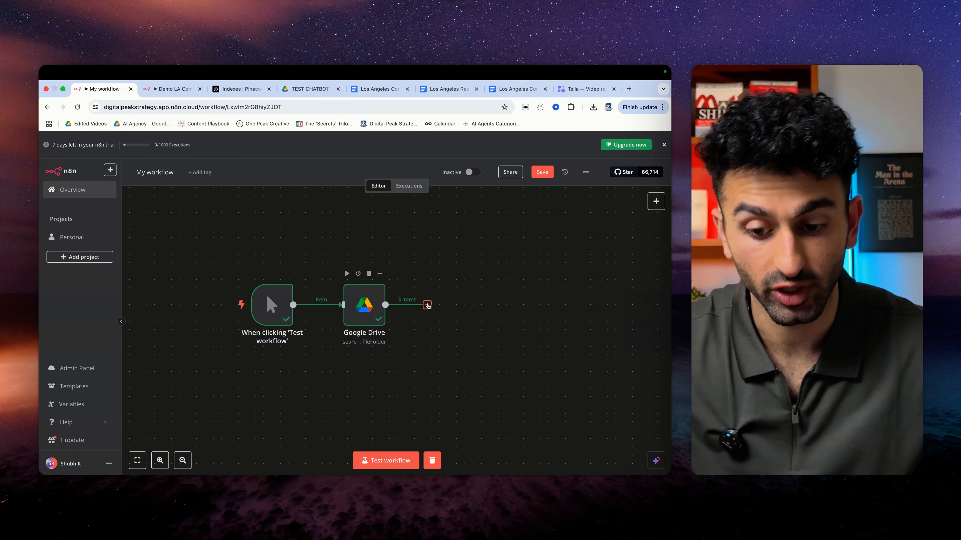
pyautogui.click(427, 305)
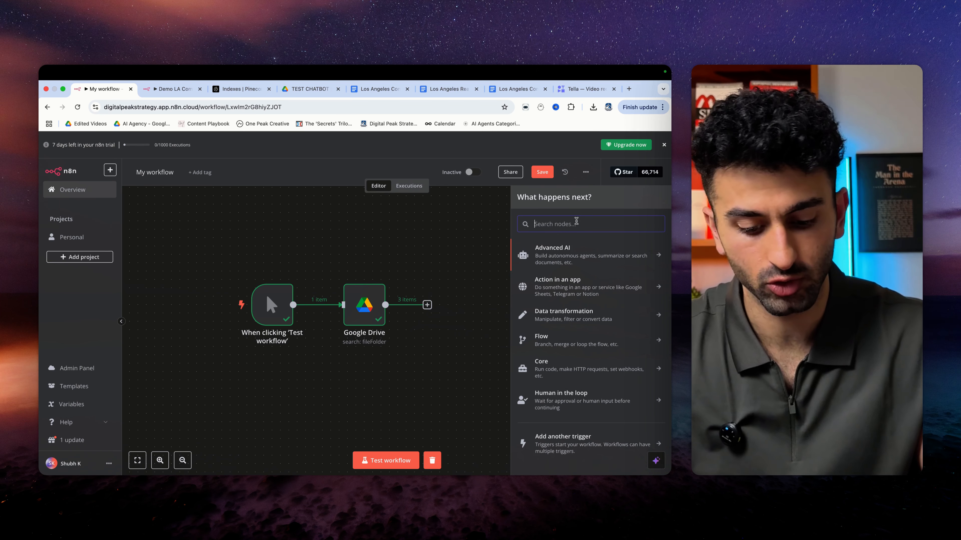
pyautogui.write('google drive')
pyautogui.click(572, 247)
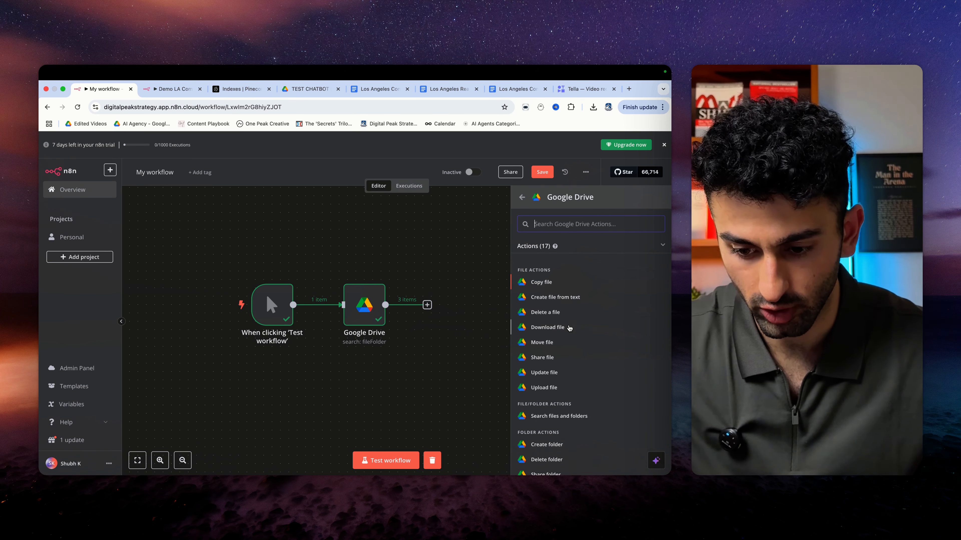
pyautogui.click(548, 327)
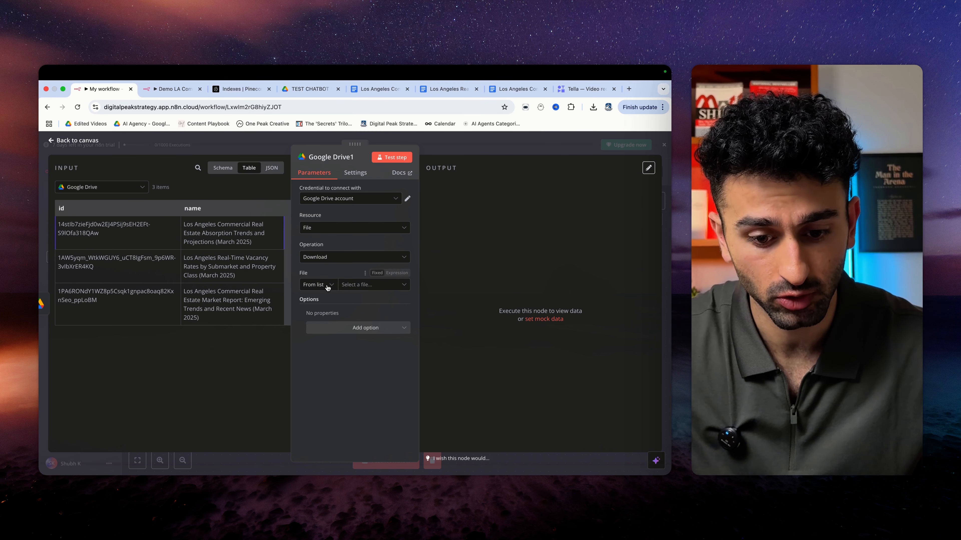
# - Set File to By ID mapped from the incoming id, and test it to get three docx files
pyautogui.click(319, 287)
pyautogui.click(316, 335)
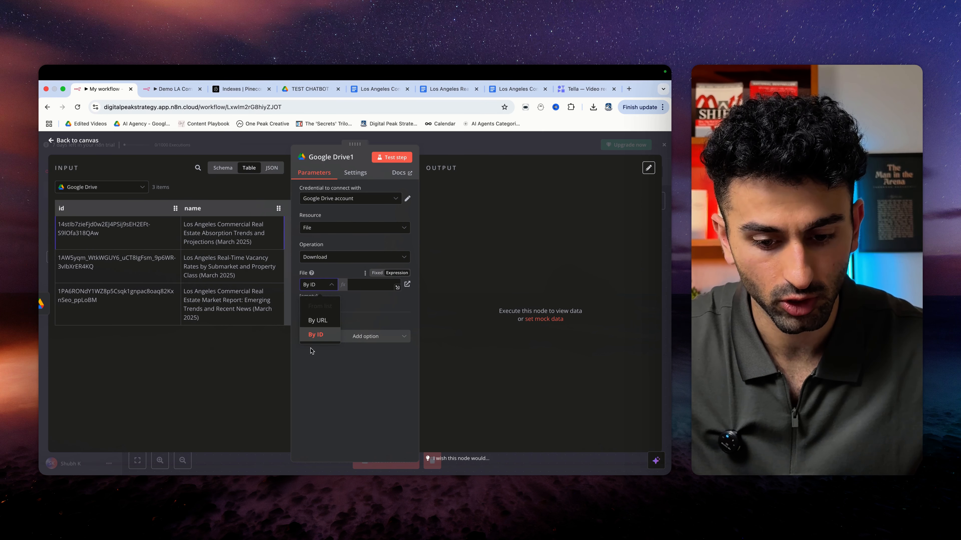
pyautogui.click(316, 335)
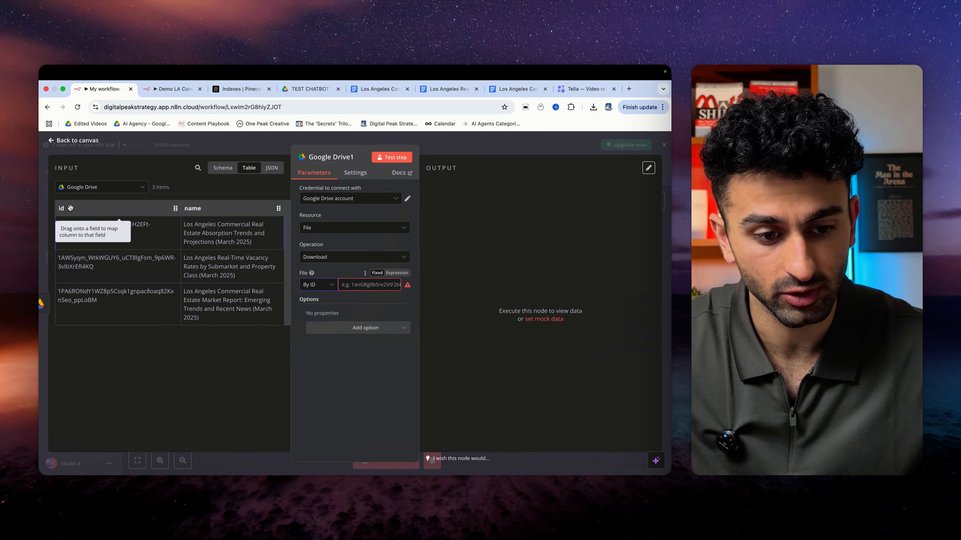
pyautogui.moveTo(70, 208); pyautogui.dragTo(365, 289)
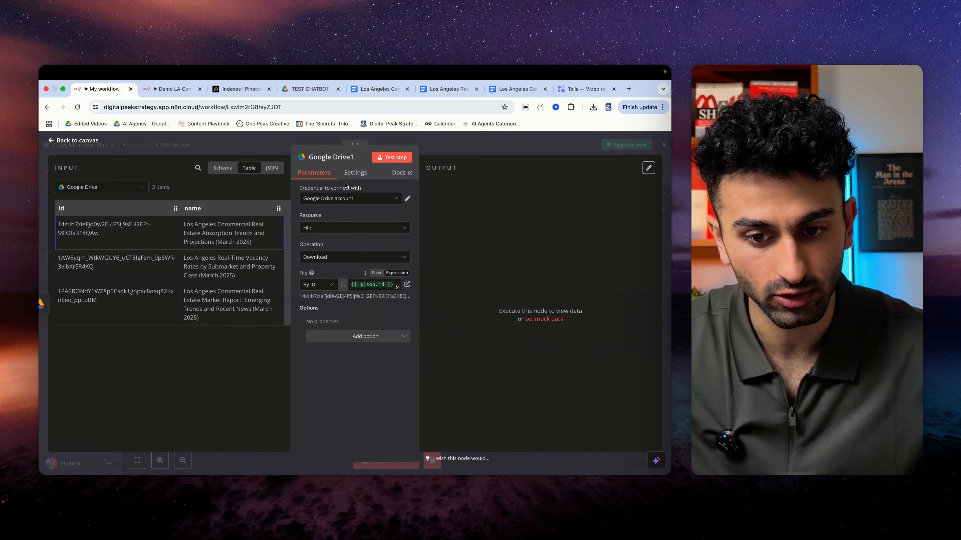
pyautogui.click(389, 158)
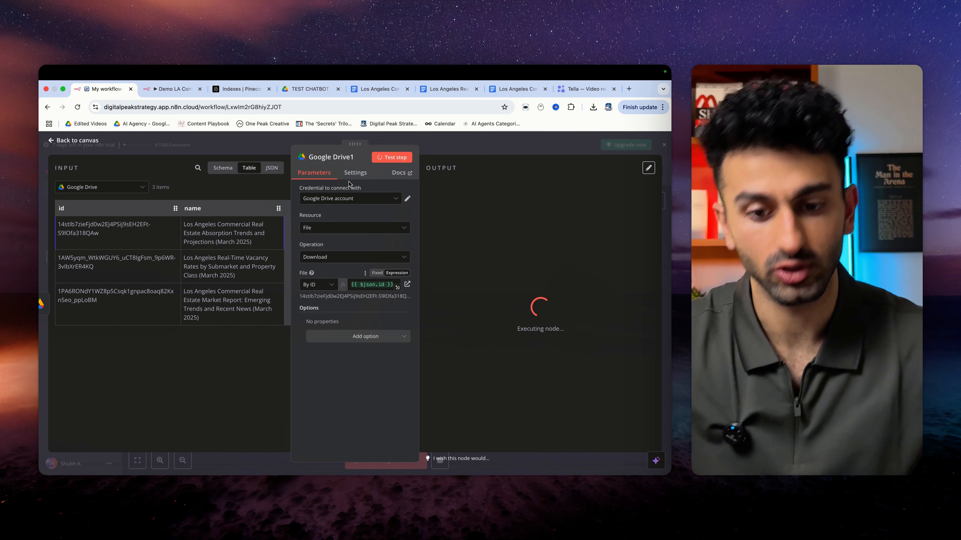
pyautogui.scroll(-5, 501, 350)
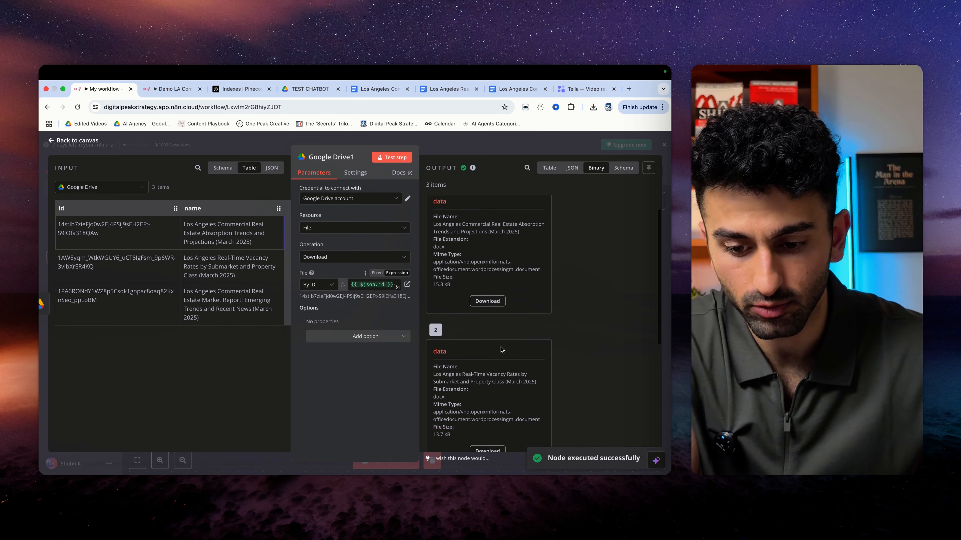
pyautogui.scroll(5, 502, 350)
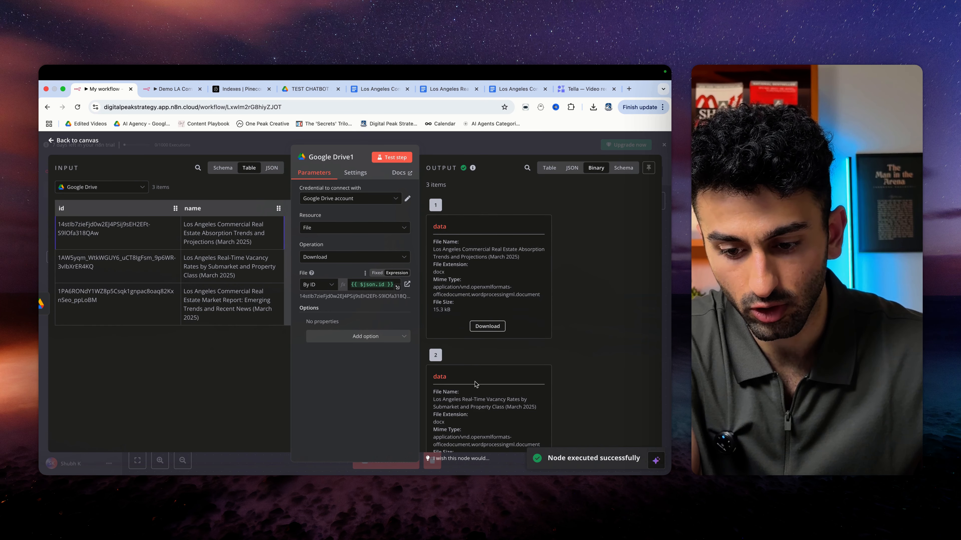
pyautogui.scroll(-5, 476, 384)
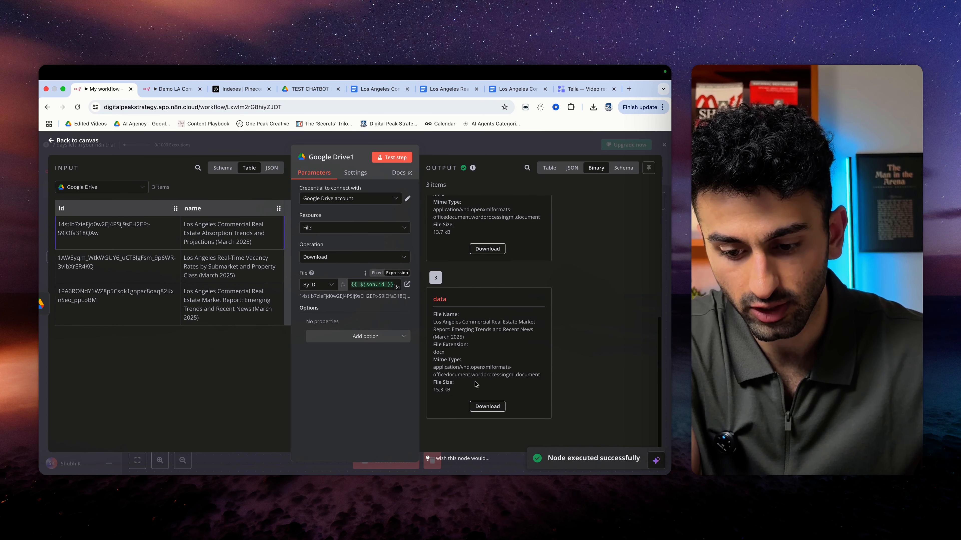
pyautogui.click(52, 141)
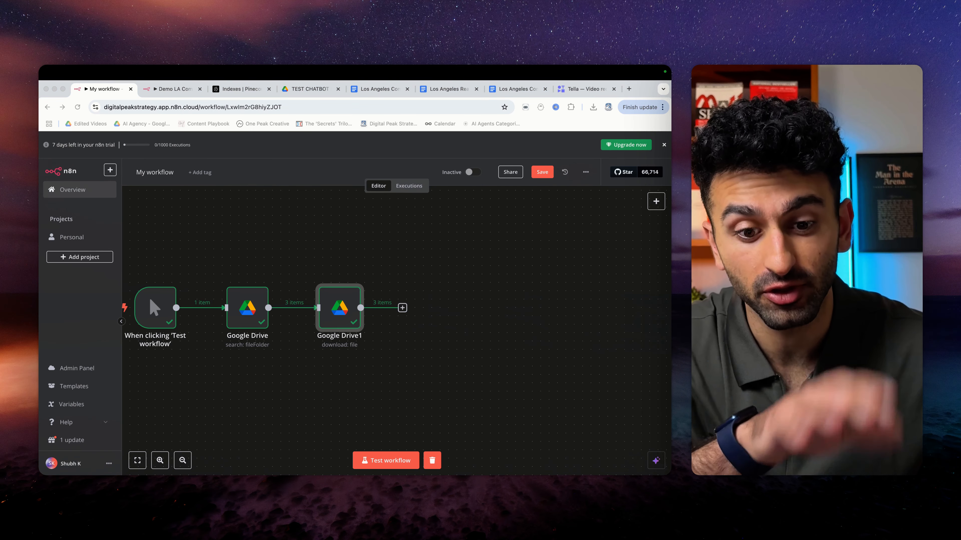
# - Start a new Pinecone index named 'chatbot-demo', replacing the invalid space with a hyphen
pyautogui.click(241, 89)
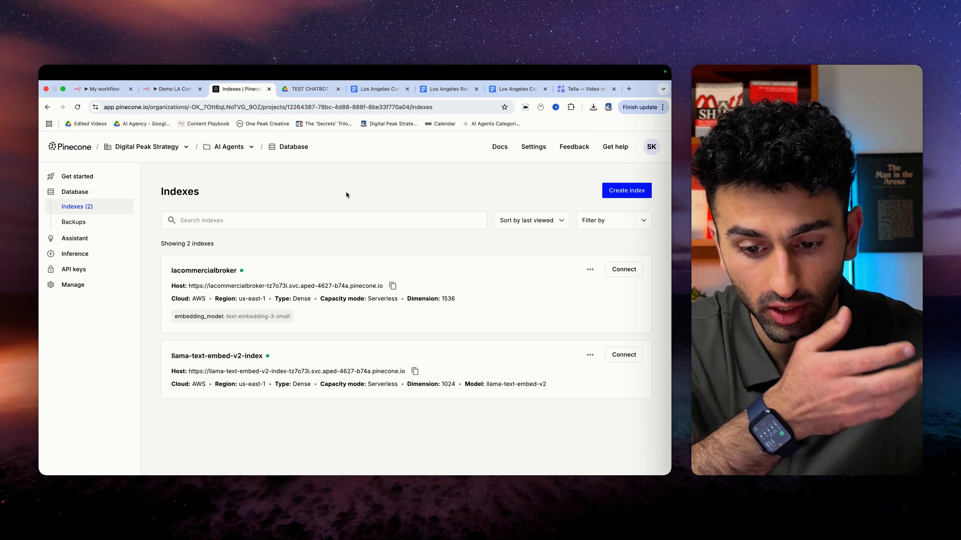
pyautogui.click(616, 190)
pyautogui.scroll(-1, 351, 291)
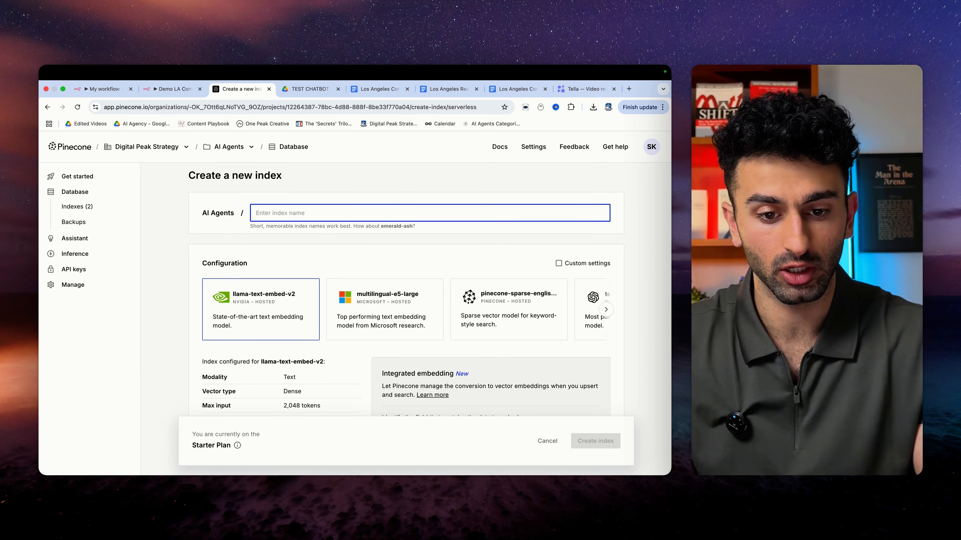
pyautogui.write('chatbot demo')
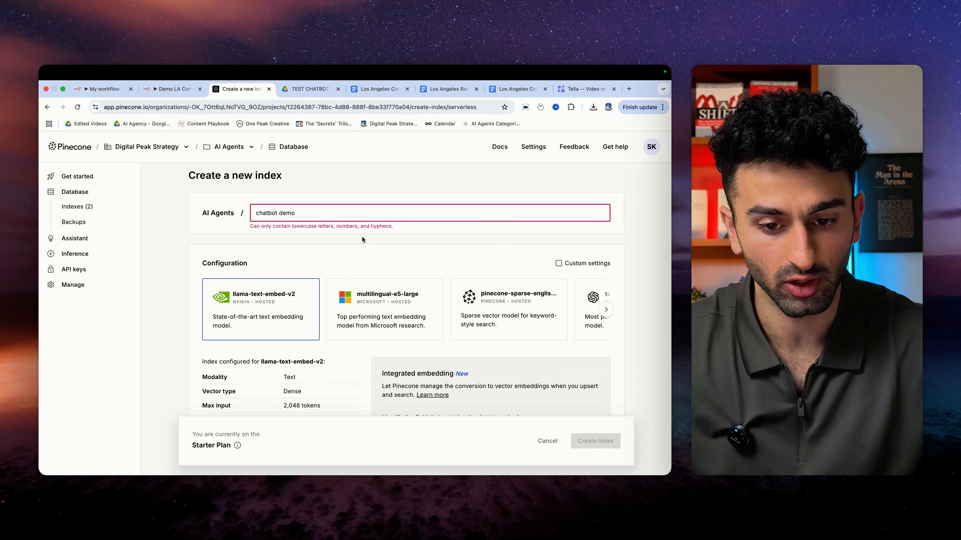
pyautogui.click(258, 239)
pyautogui.click(277, 217)
pyautogui.press('BackSpace')
pyautogui.write('-')
pyautogui.click(317, 242)
pyautogui.scroll(-3, 335, 272)
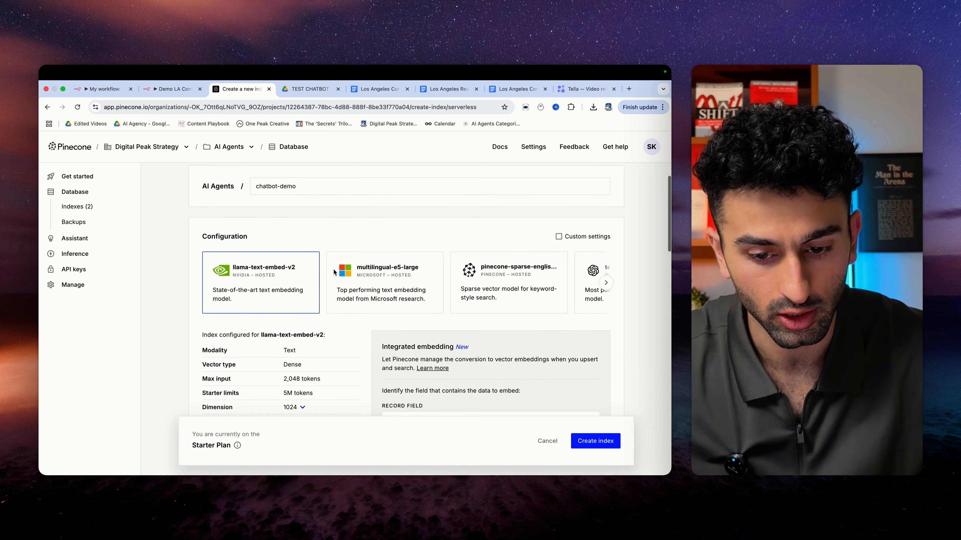
pyautogui.hscroll(1, 403, 233)
pyautogui.hscroll(5, 403, 233)
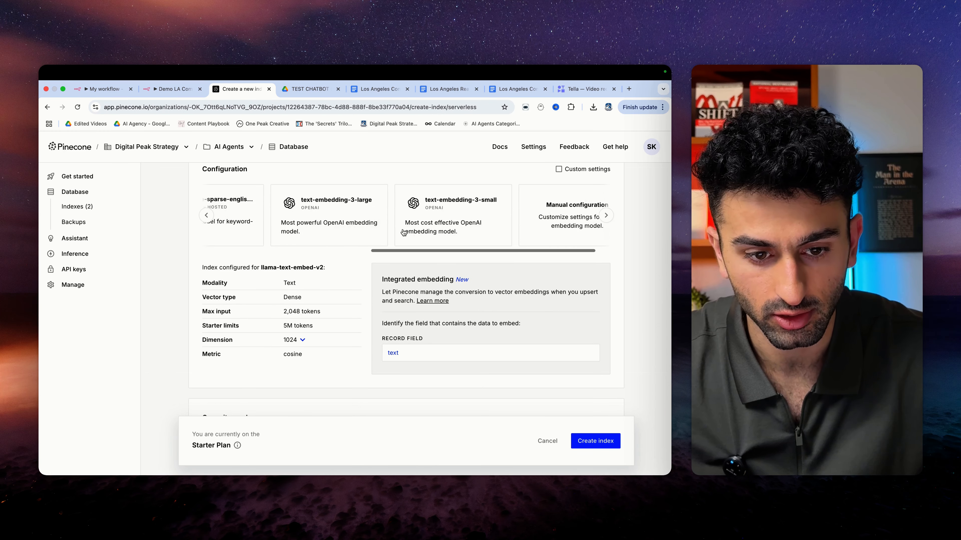
# - Choose text-embedding-3-small (1536 dimensions) as the model and create the index
pyautogui.click(423, 208)
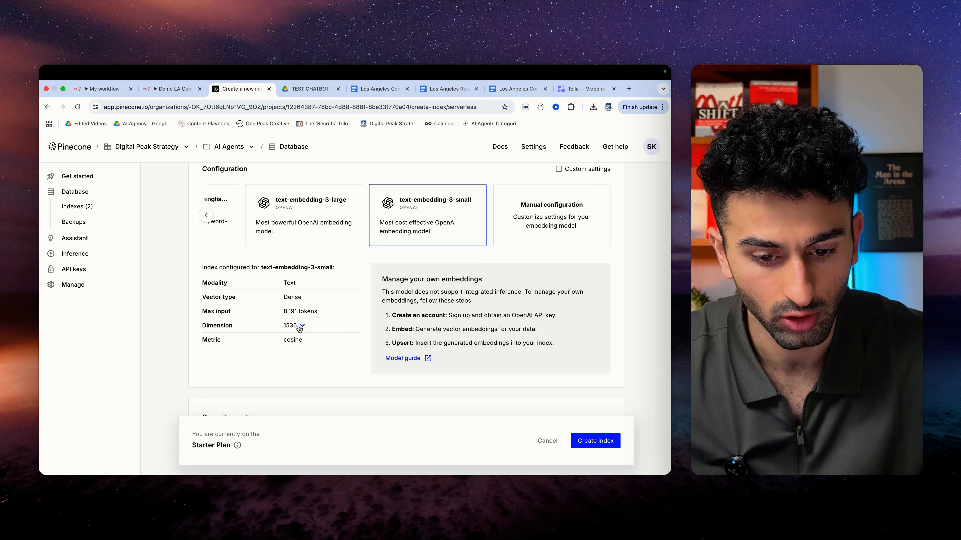
pyautogui.scroll(-10, 344, 344)
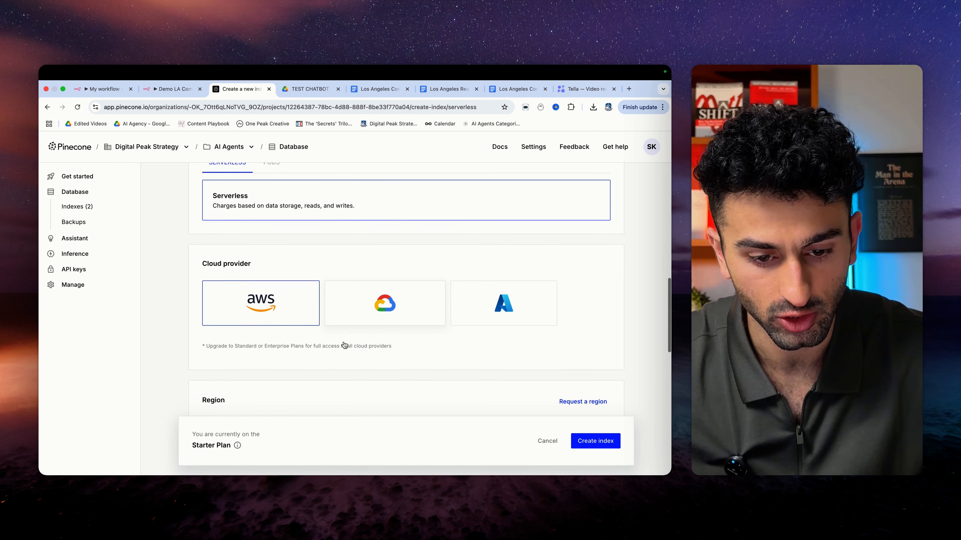
pyautogui.scroll(15, 396, 311)
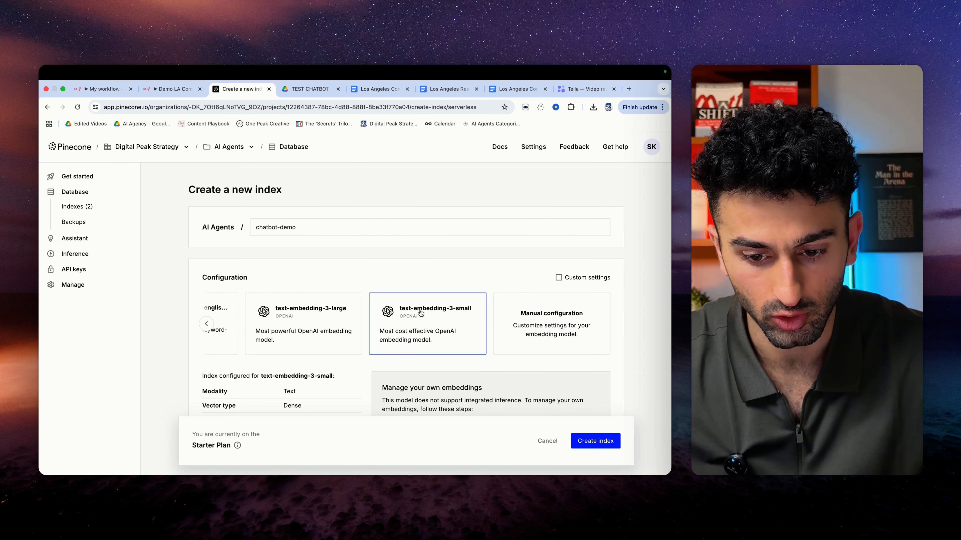
pyautogui.scroll(-10, 385, 331)
pyautogui.click(592, 441)
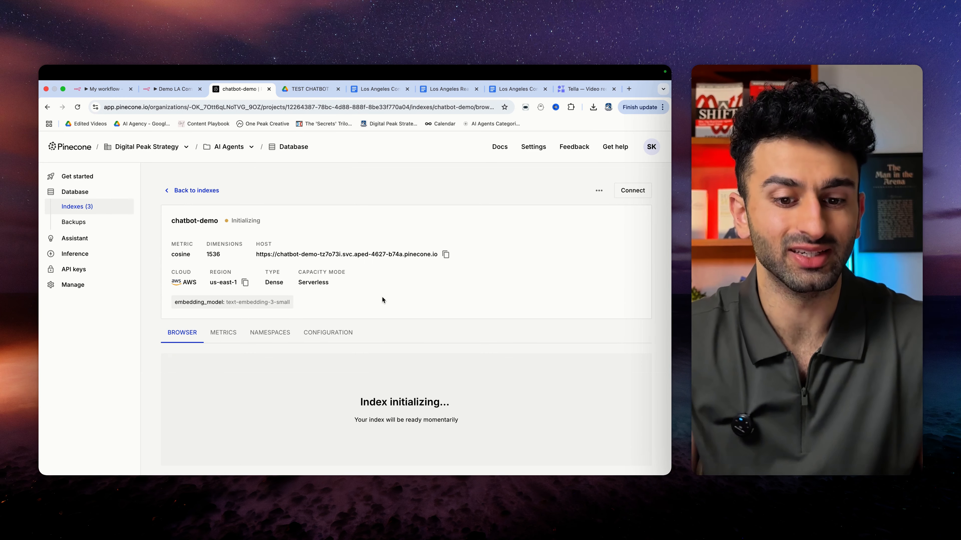
# - Visit the API keys page, cancel generating a new key, and return to n8n
pyautogui.click(84, 269)
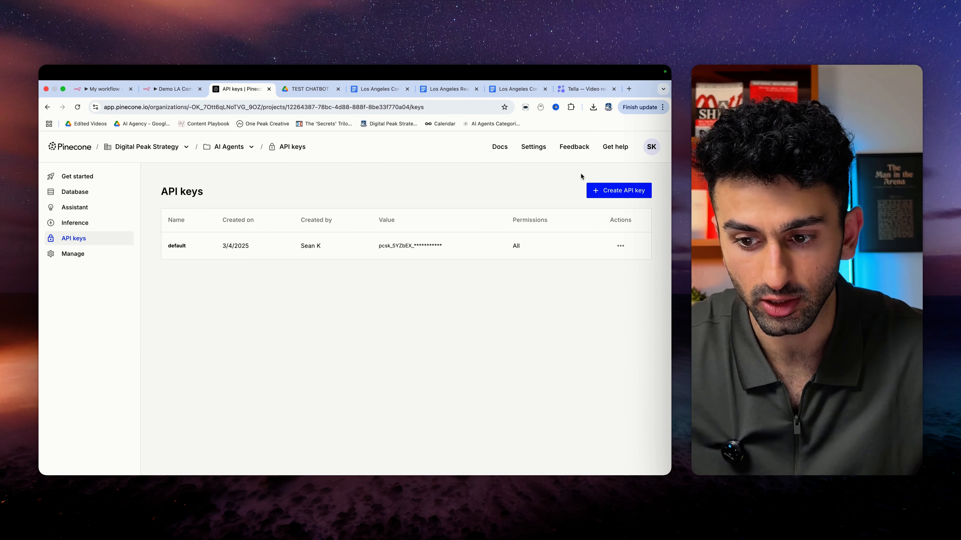
pyautogui.click(608, 193)
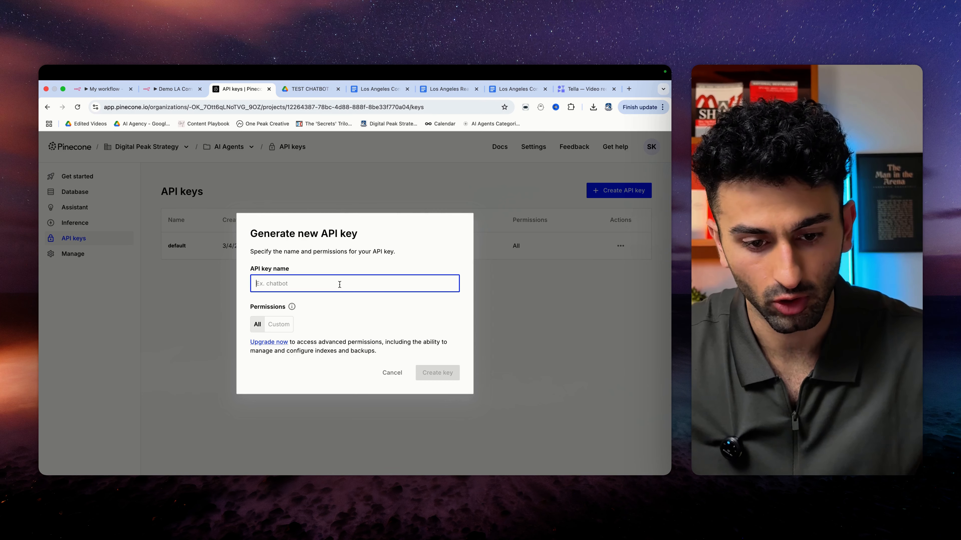
pyautogui.click(390, 380)
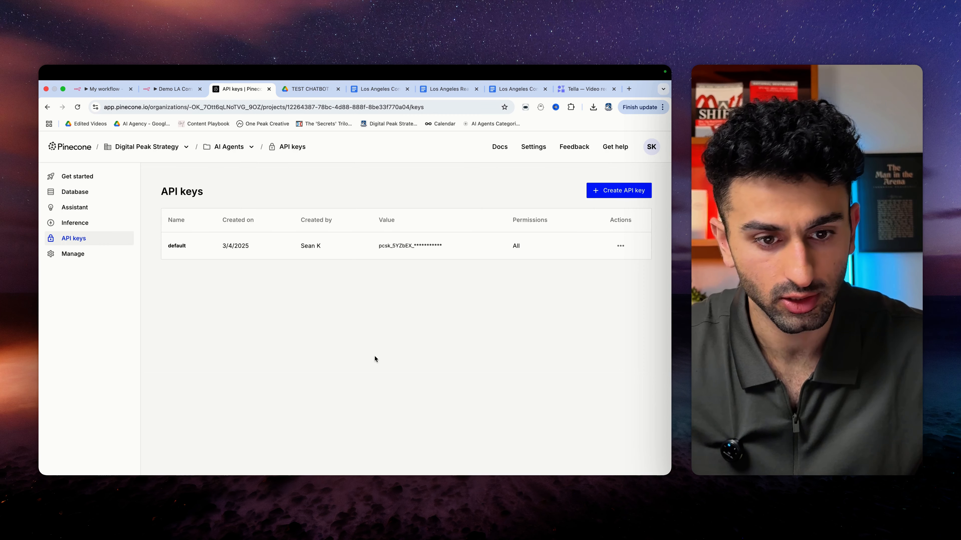
pyautogui.click(98, 90)
# - Add a Pinecone Vector Store node in 'Add documents to vector store' mode after Google Drive1
pyautogui.click(403, 308)
pyautogui.write('pine')
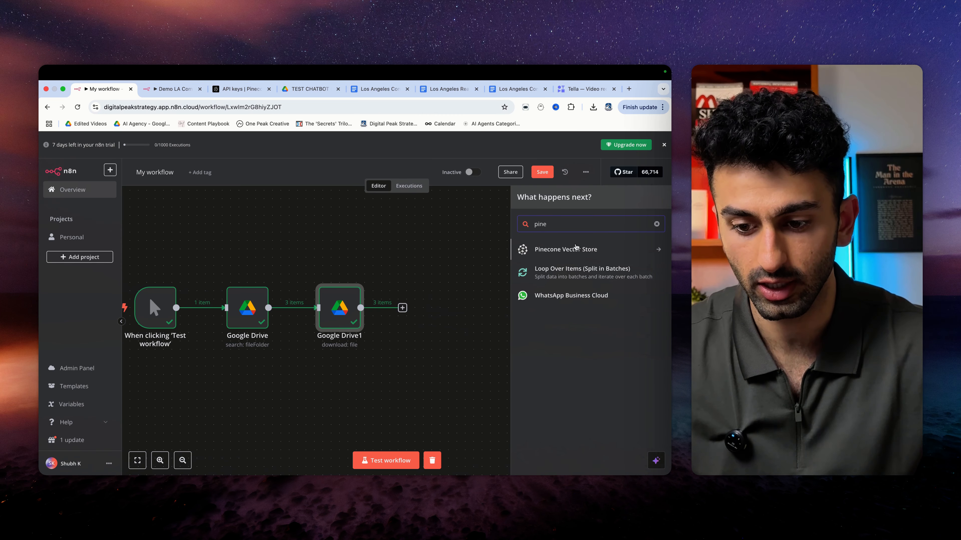
pyautogui.click(576, 249)
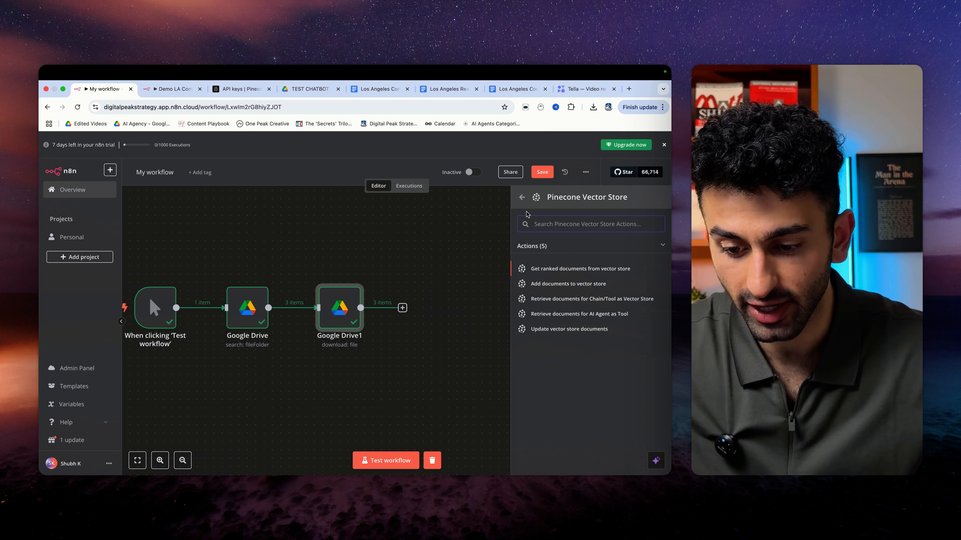
pyautogui.click(556, 284)
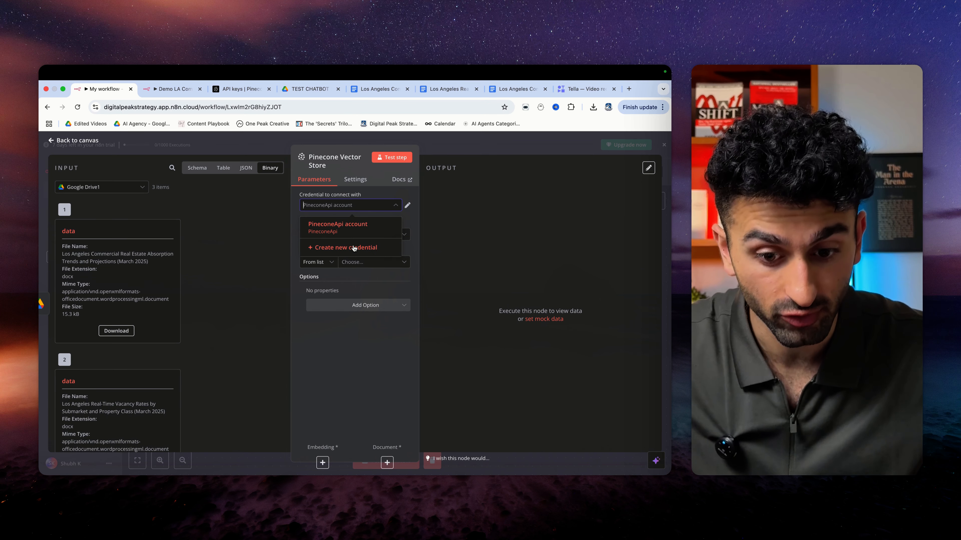
# - Abandon a new Pinecone credential form, keeping the existing PineconeApi account credential
pyautogui.click(354, 248)
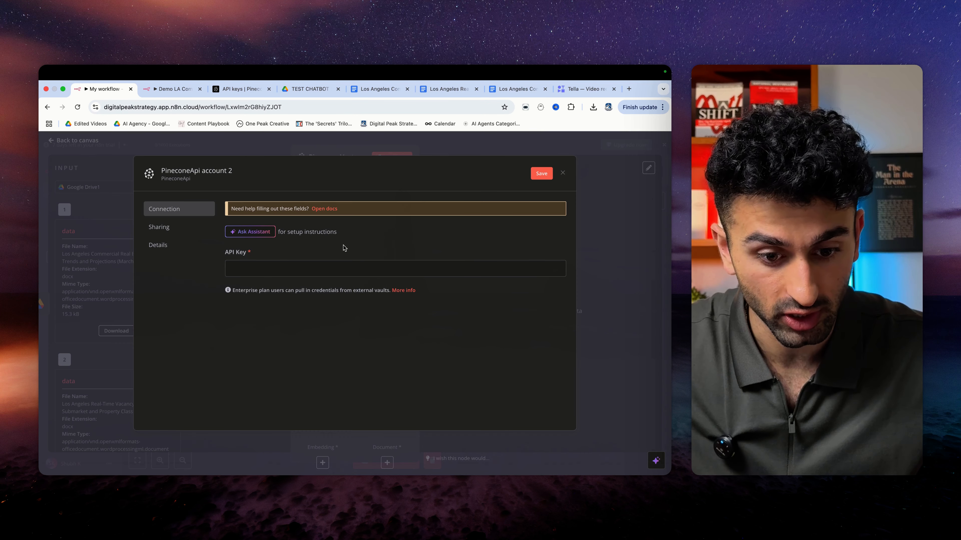
pyautogui.click(296, 268)
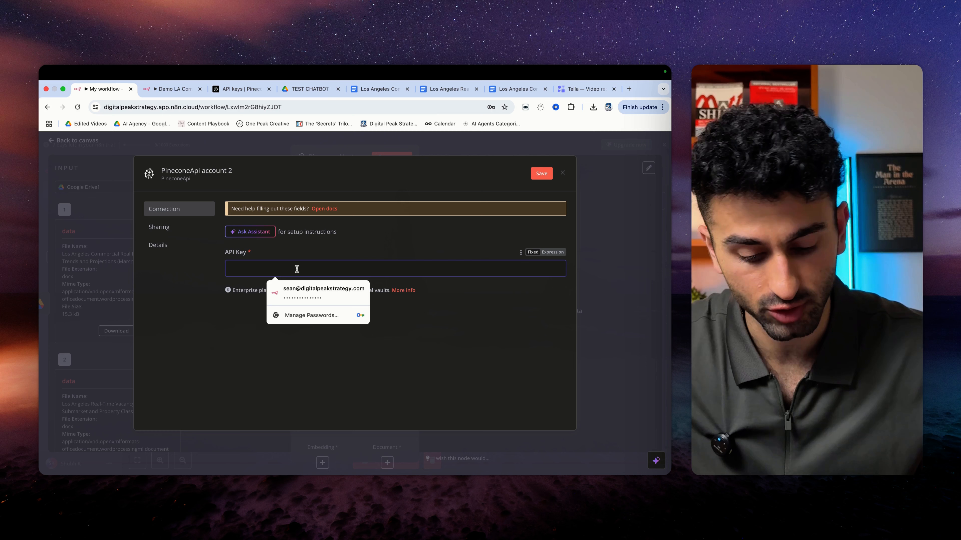
pyautogui.click(383, 245)
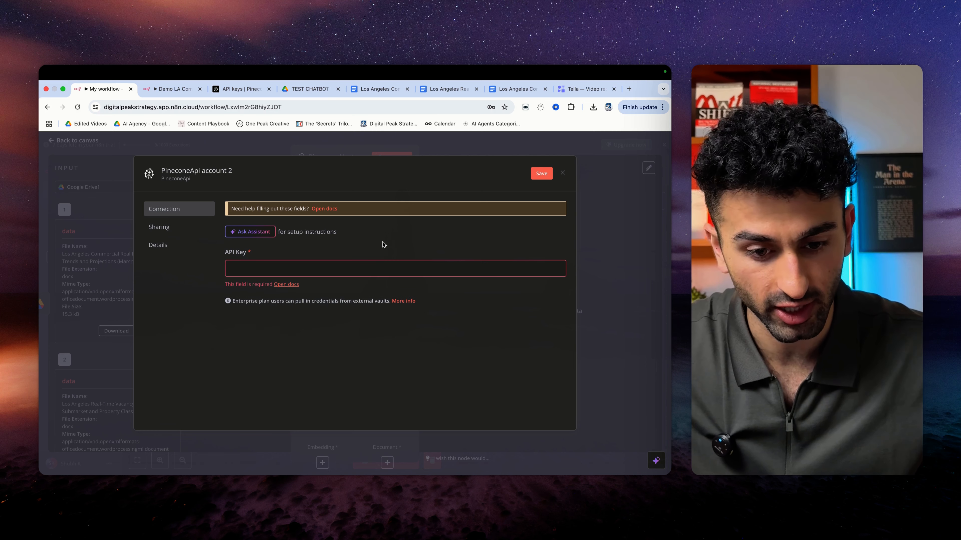
pyautogui.click(563, 175)
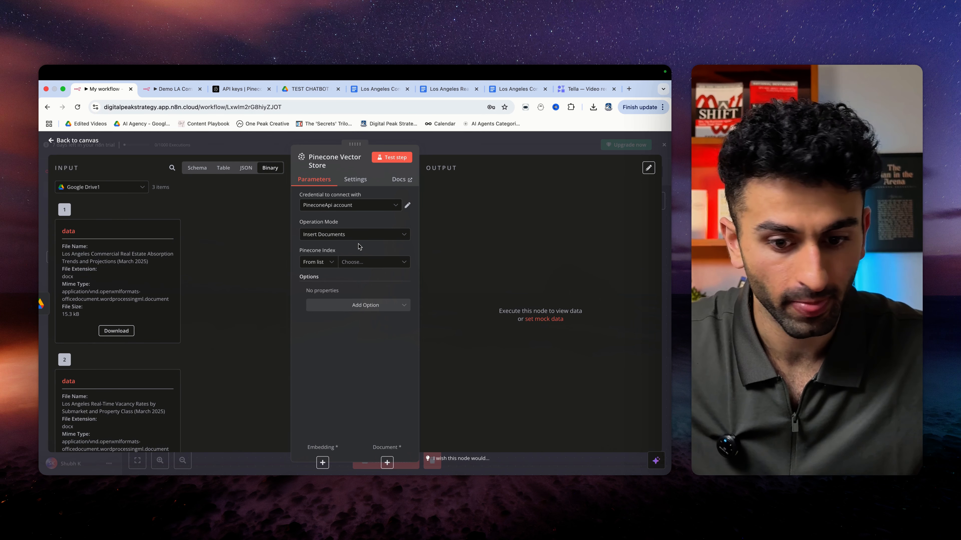
# - Check which indexes exist on the Pinecone Indexes page
pyautogui.click(361, 263)
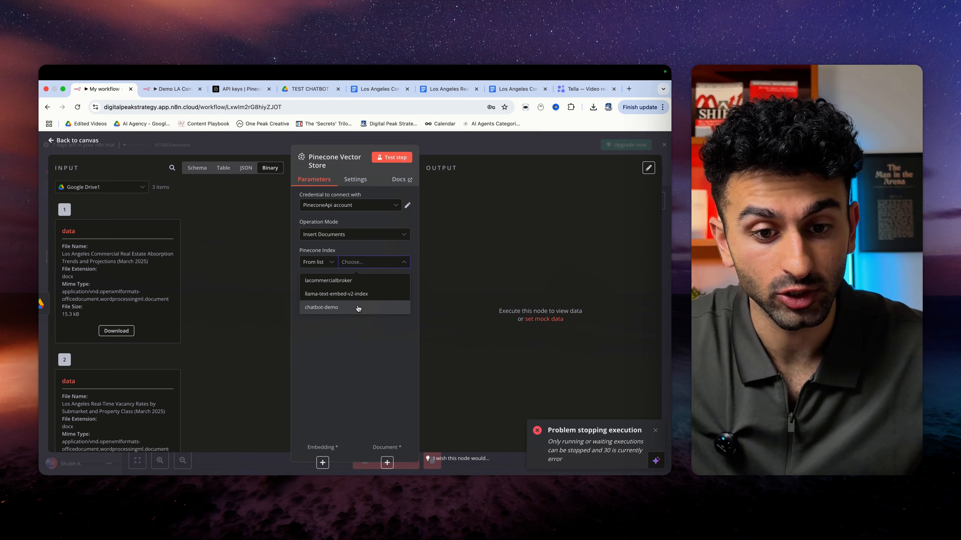
pyautogui.click(235, 90)
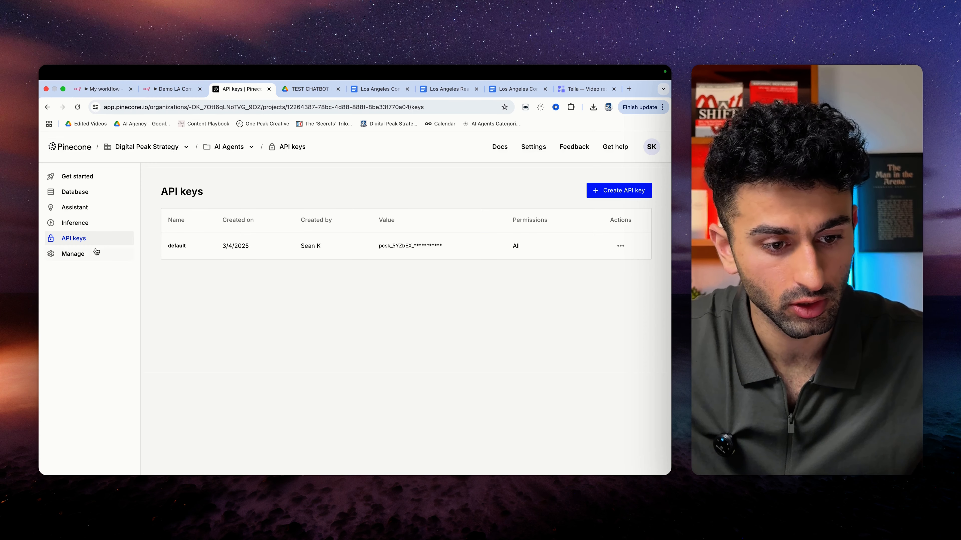
pyautogui.click(74, 192)
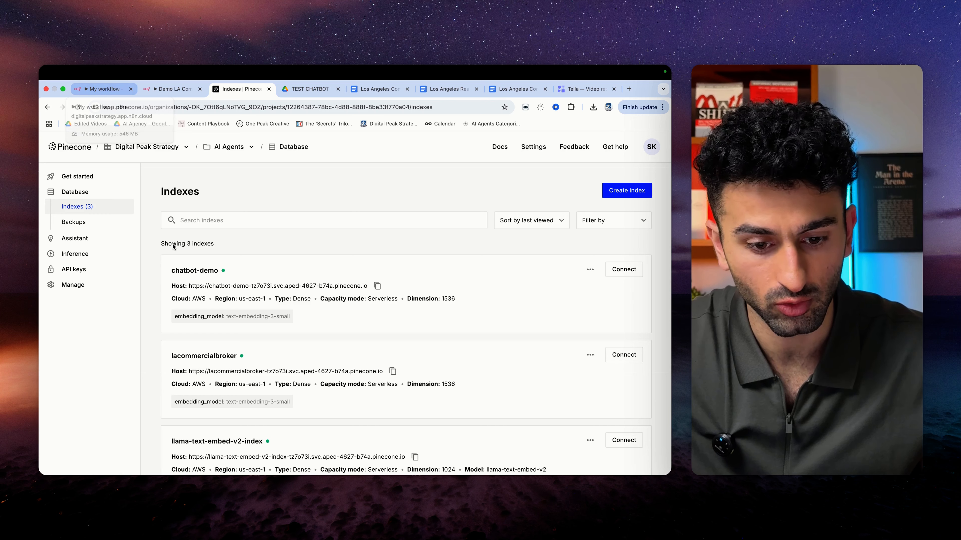
pyautogui.click(102, 89)
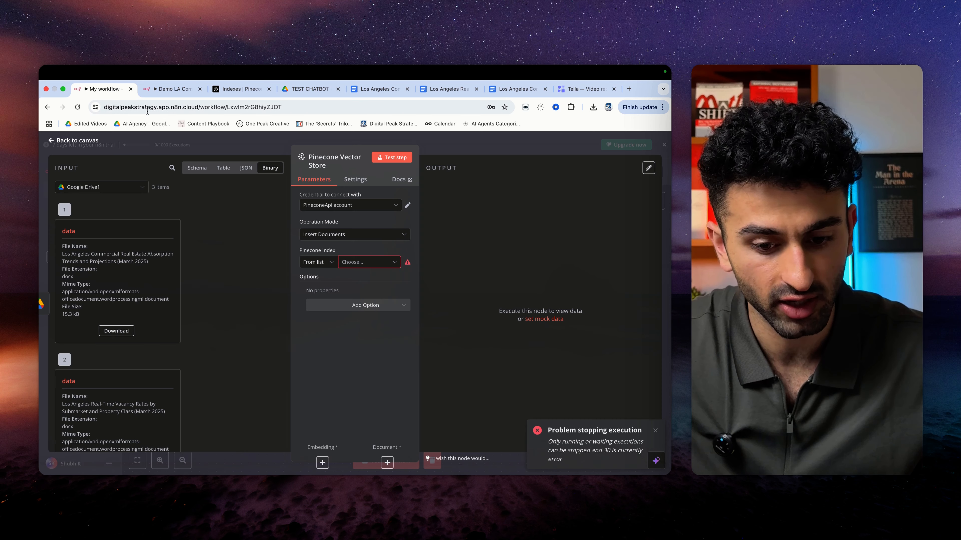
# - Point the Pinecone Vector Store node at the chatbot-demo index and return to the canvas
pyautogui.click(354, 261)
pyautogui.click(343, 305)
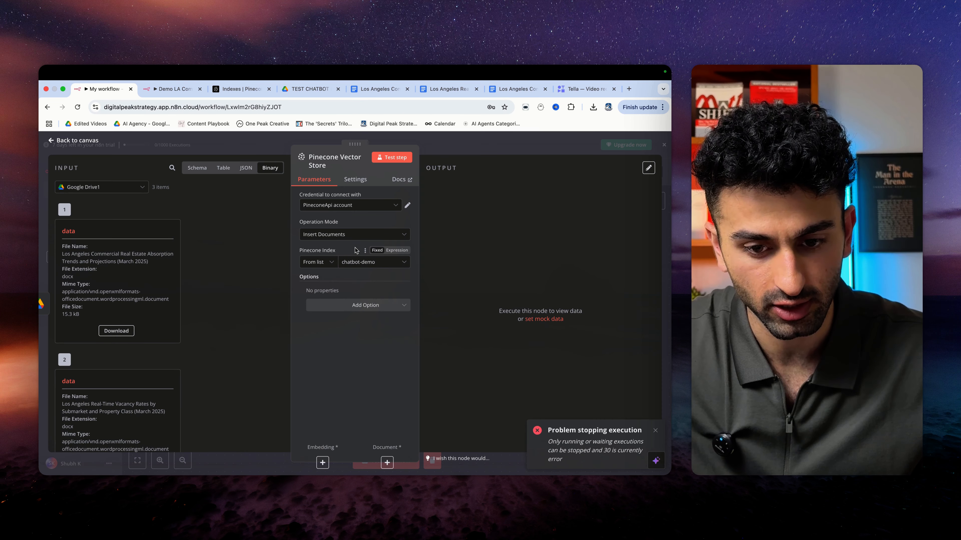
pyautogui.press('Escape')
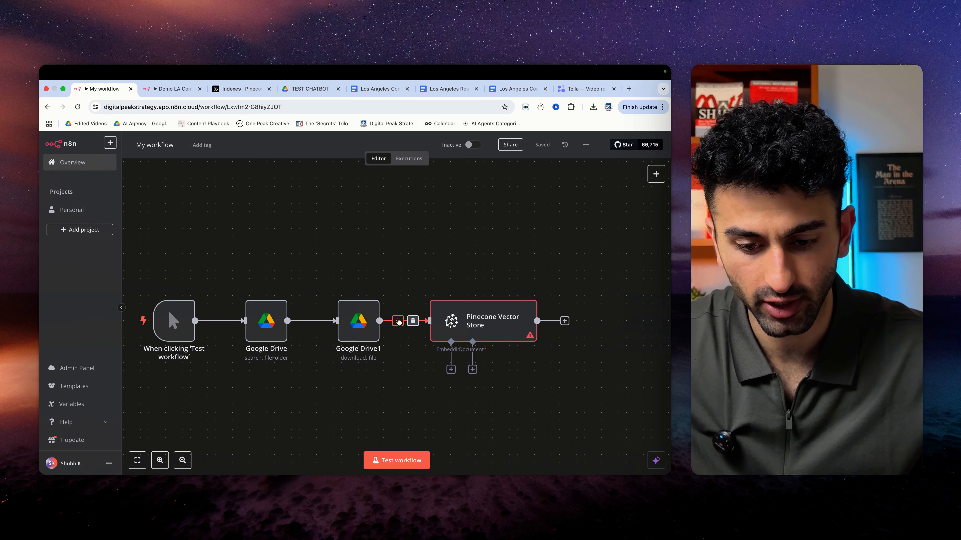
pyautogui.click(398, 321)
# - Insert a batch-size-1 Loop Over Items node between Google Drive1 and Pinecone Vector Store
pyautogui.write('loop')
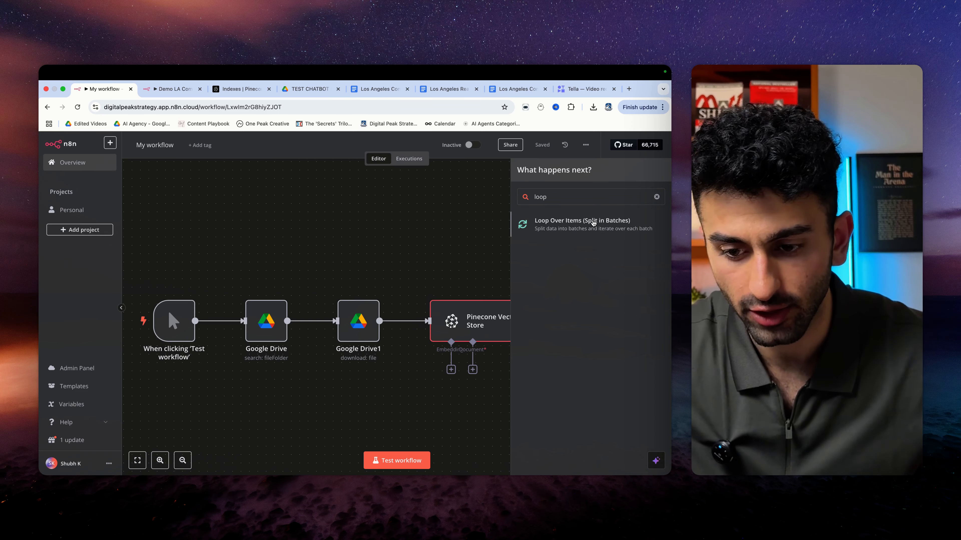
pyautogui.click(593, 223)
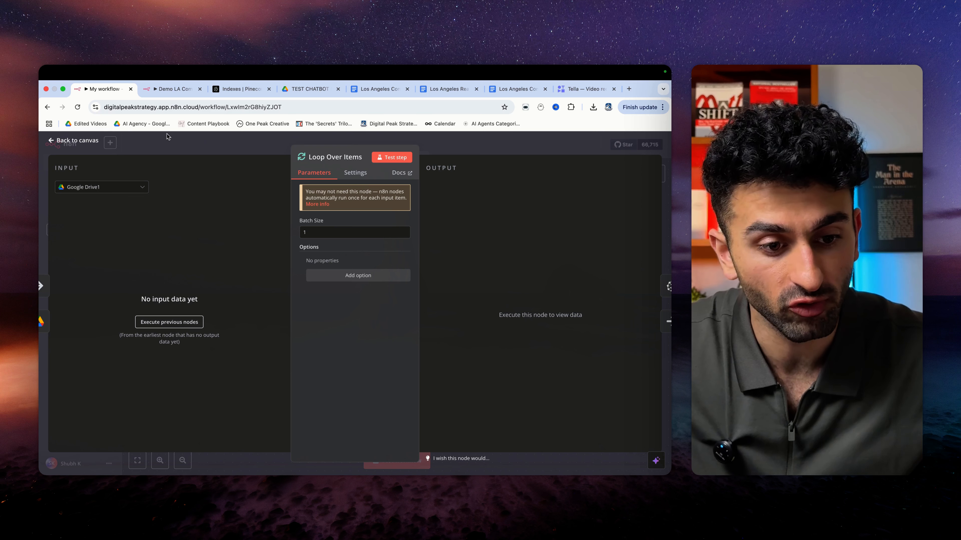
pyautogui.click(68, 143)
pyautogui.hscroll(3, 460, 357)
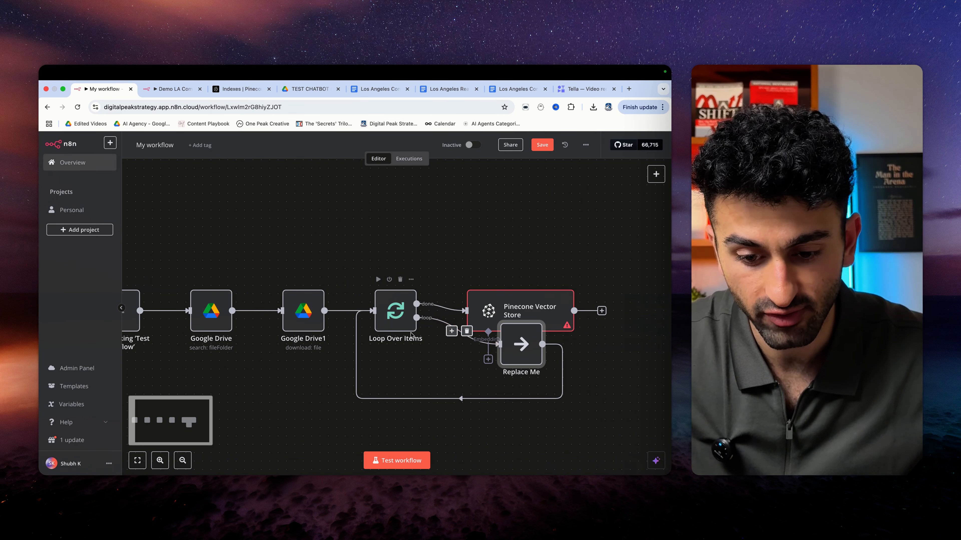
# - Remove the Replace Me placeholder and its connections, repositioning the Pinecone Vector Store node
pyautogui.moveTo(512, 308); pyautogui.dragTo(563, 278)
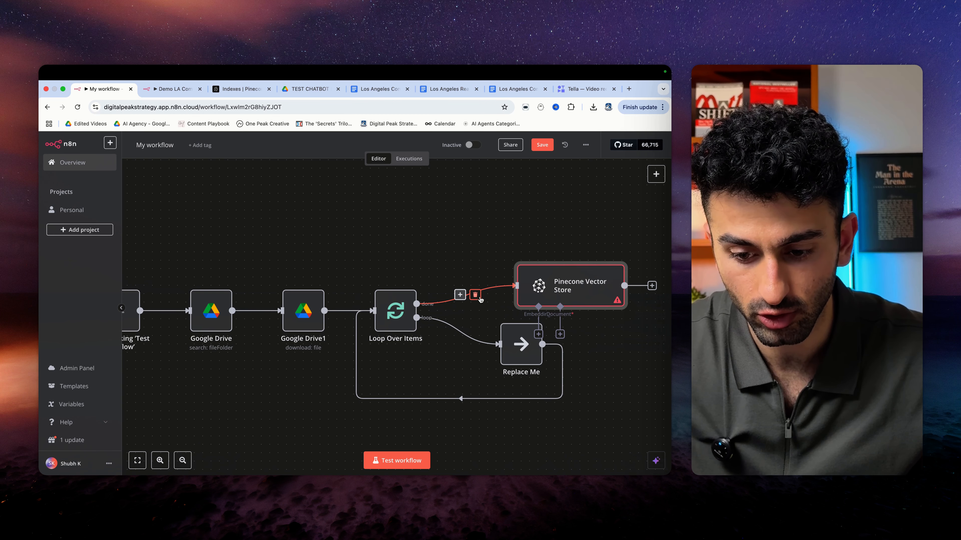
pyautogui.click(479, 297)
pyautogui.moveTo(555, 291)
pyautogui.mouseDown()
pyautogui.moveTo(470, 337)
pyautogui.moveTo(538, 286)
pyautogui.mouseUp()
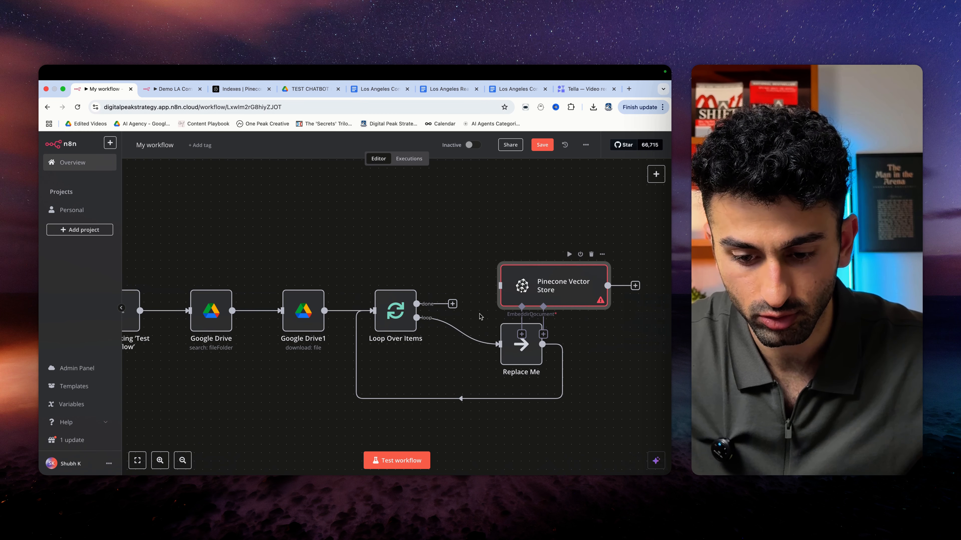
pyautogui.click(468, 329)
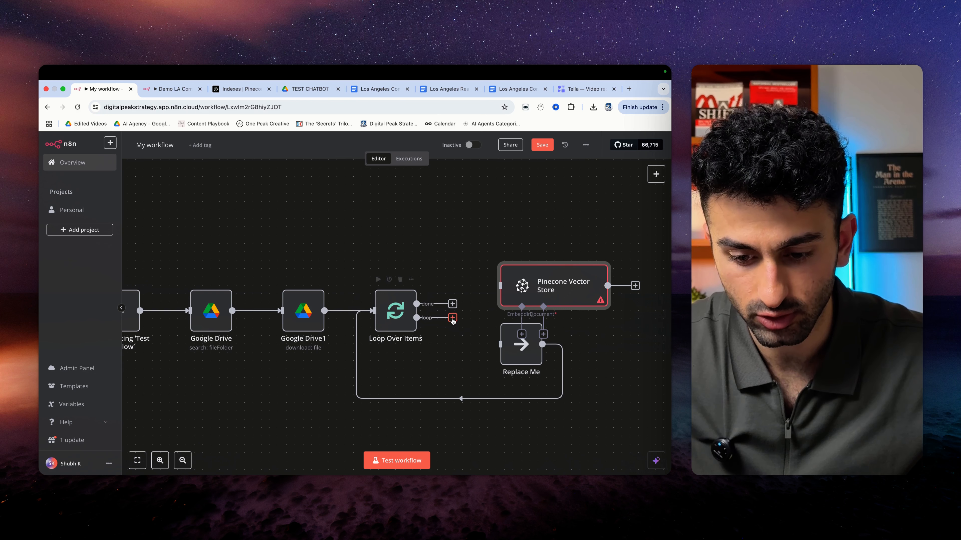
pyautogui.moveTo(535, 286)
pyautogui.mouseDown()
pyautogui.moveTo(528, 300)
pyautogui.moveTo(529, 281)
pyautogui.mouseUp()
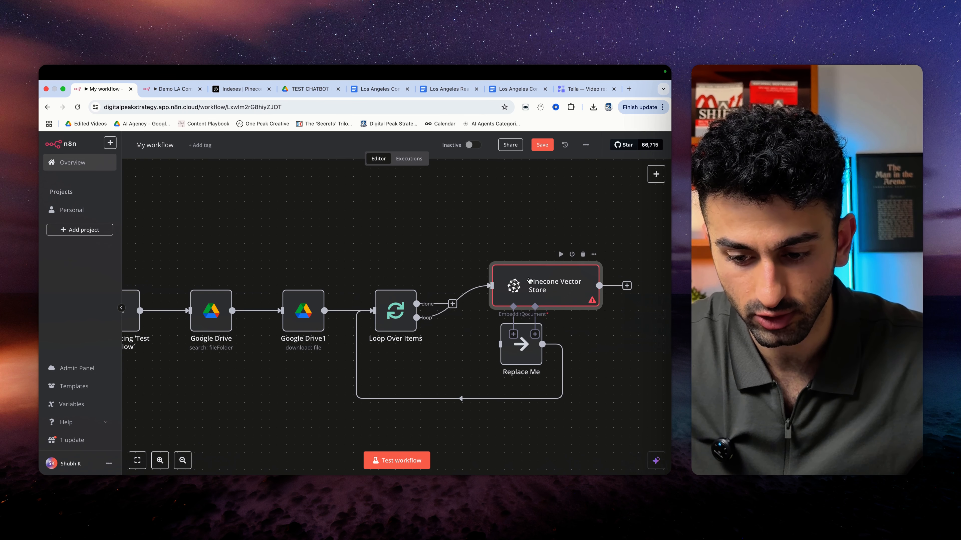
pyautogui.moveTo(521, 355); pyautogui.dragTo(596, 405)
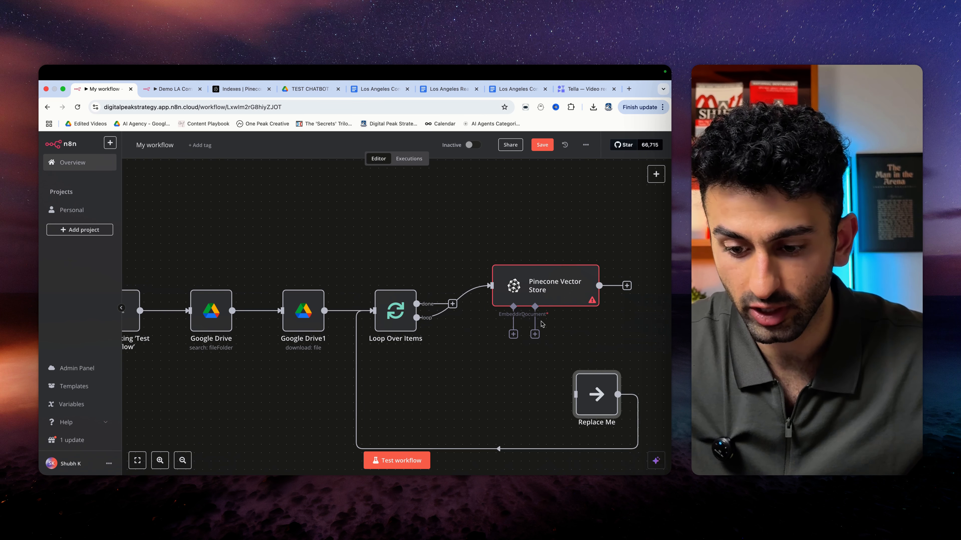
pyautogui.click(601, 363)
# - Wire the Pinecone Vector Store output back into Loop Over Items' input
pyautogui.moveTo(599, 286); pyautogui.dragTo(394, 324)
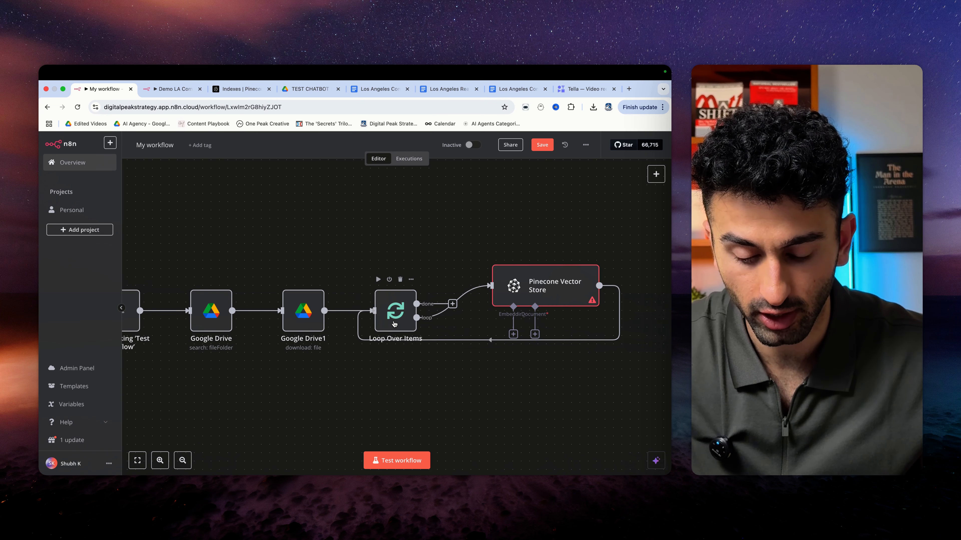
pyautogui.moveTo(552, 288); pyautogui.dragTo(569, 321)
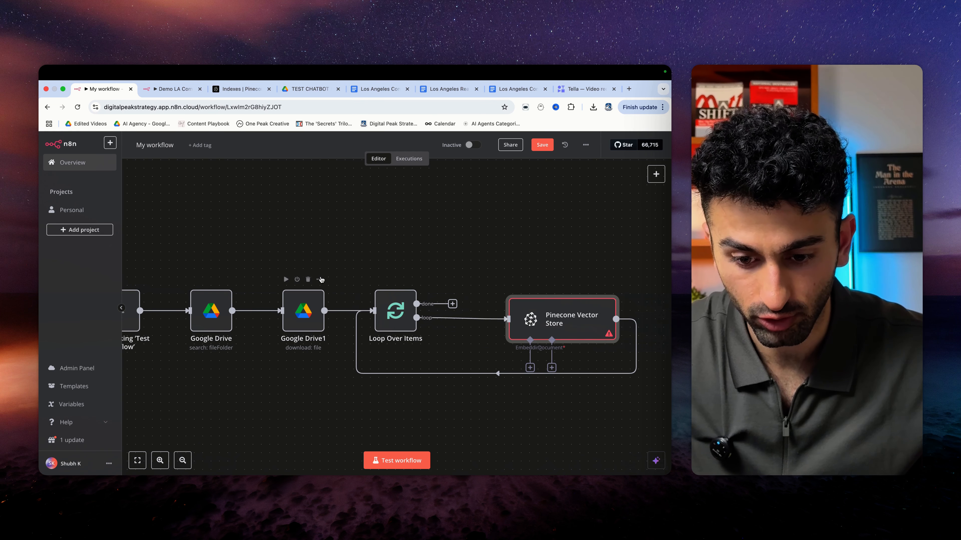
pyautogui.click(530, 368)
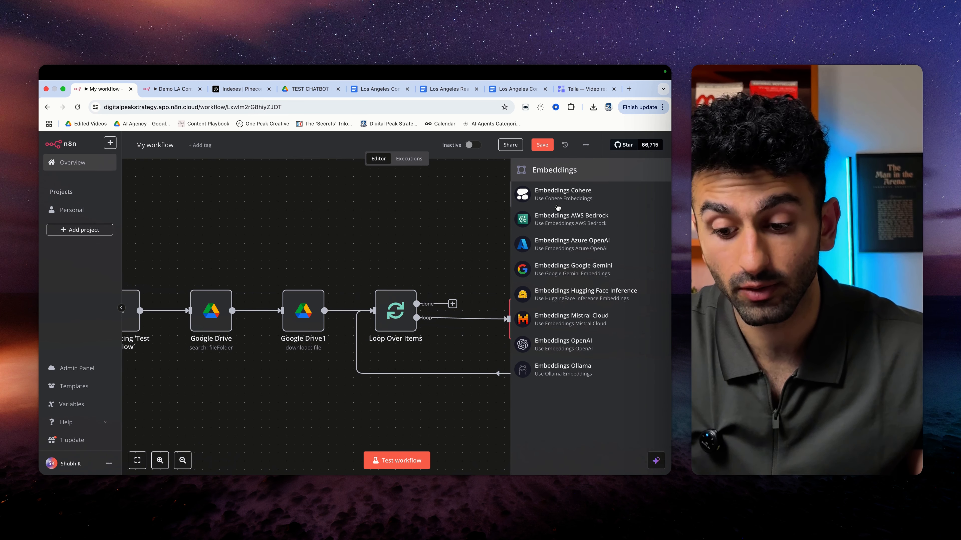
# - Attach an Embeddings OpenAI node using text-embedding-3-small to the Pinecone Vector Store
pyautogui.click(568, 345)
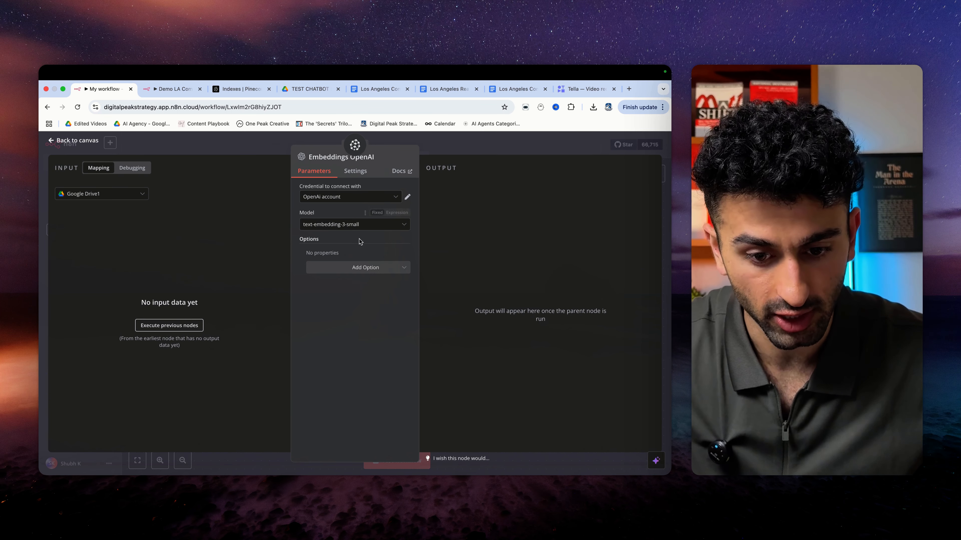
pyautogui.click(375, 226)
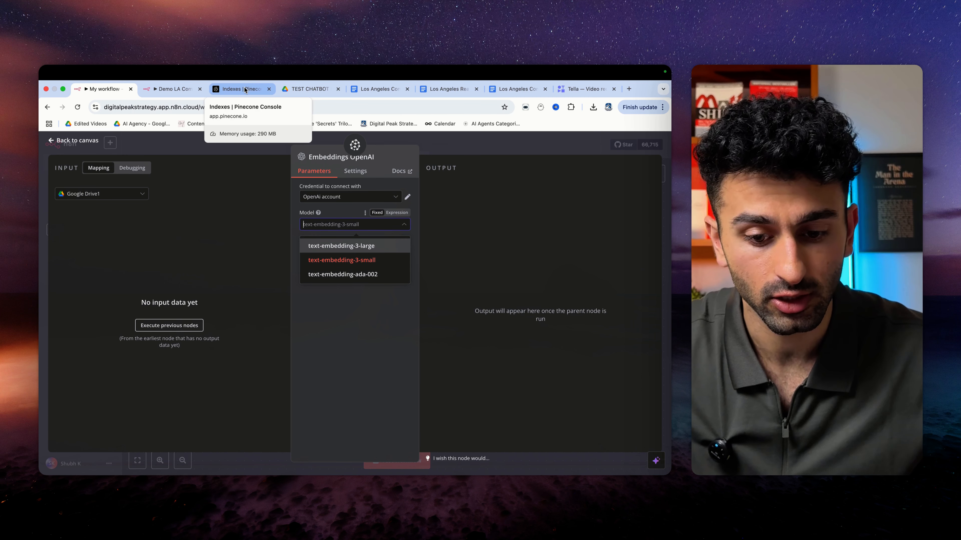
pyautogui.click(340, 261)
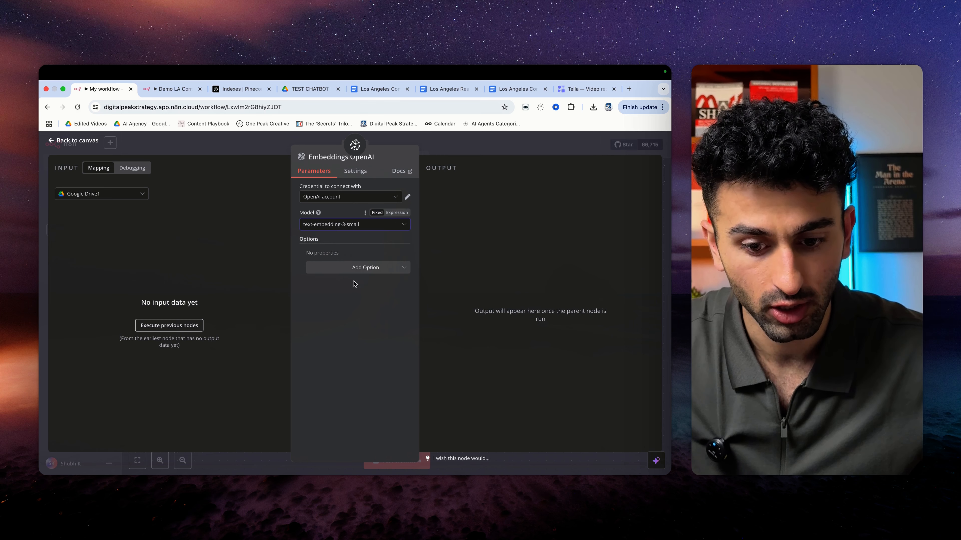
pyautogui.click(51, 142)
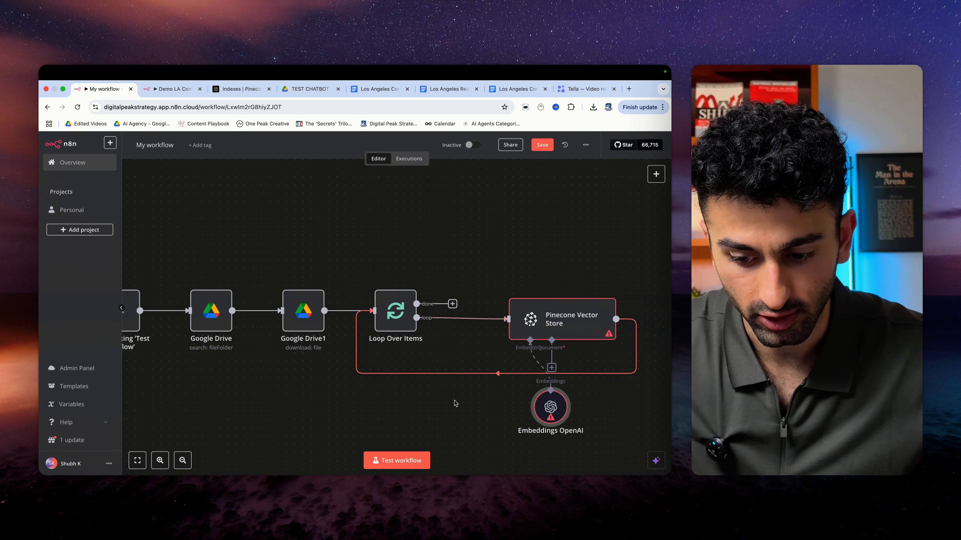
# - Attach a Default Data Loader to the Pinecone Vector Store's document input
pyautogui.hscroll(3, 454, 397)
pyautogui.hscroll(1, 465, 385)
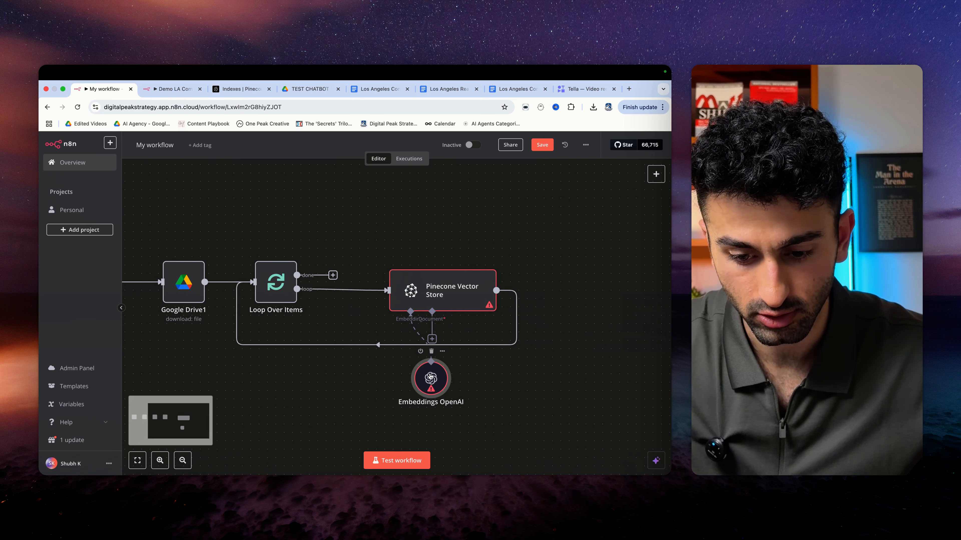
pyautogui.moveTo(431, 383); pyautogui.dragTo(407, 391)
pyautogui.click(432, 339)
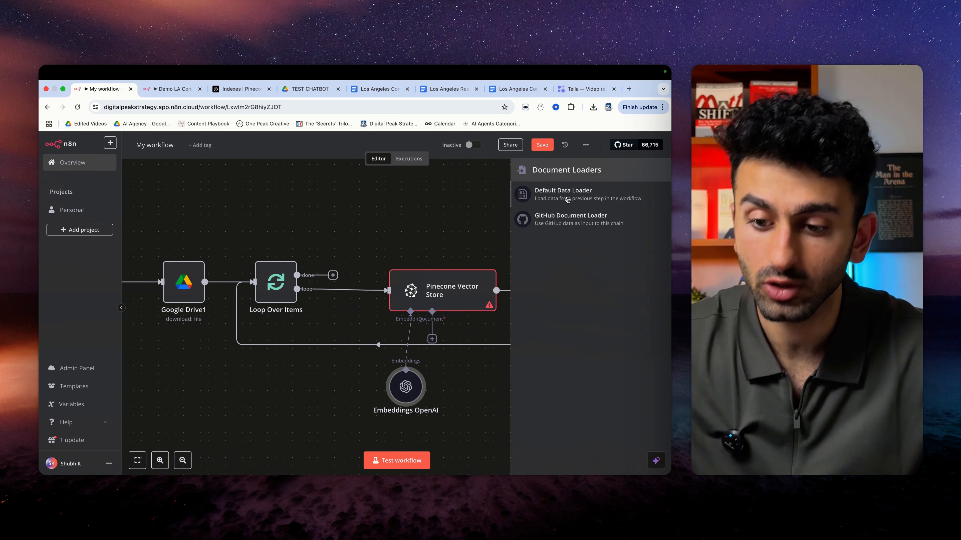
pyautogui.click(564, 196)
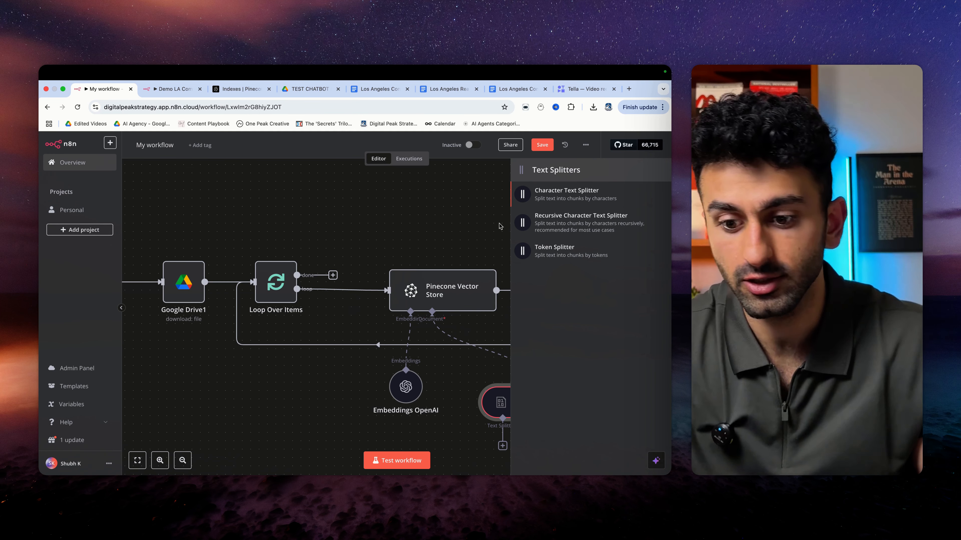
# - Give the data loader a Recursive Character Text Splitter with chunk size 1000, overlap 0
pyautogui.click(557, 225)
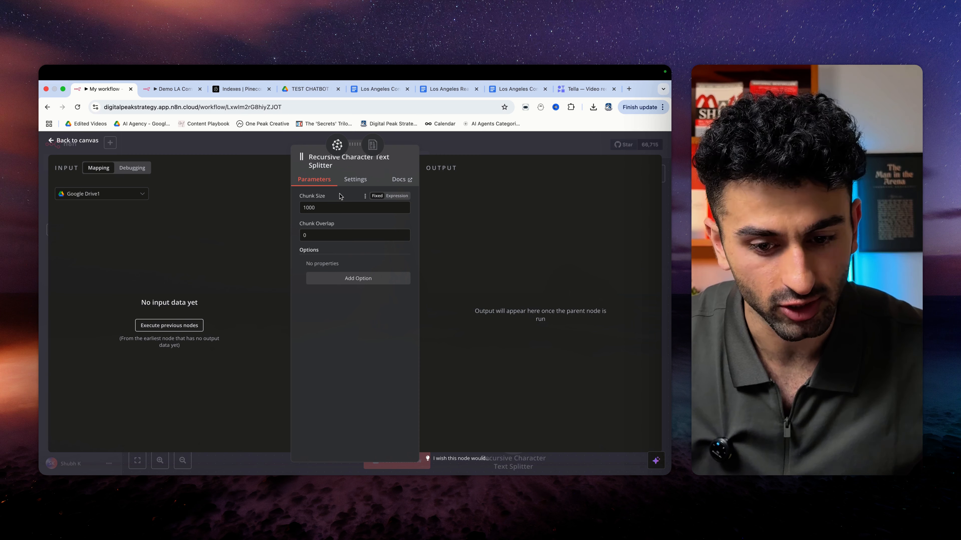
# - Test-run the whole ingestion workflow and save it as 'Upload to Database - Demo'
pyautogui.click(56, 141)
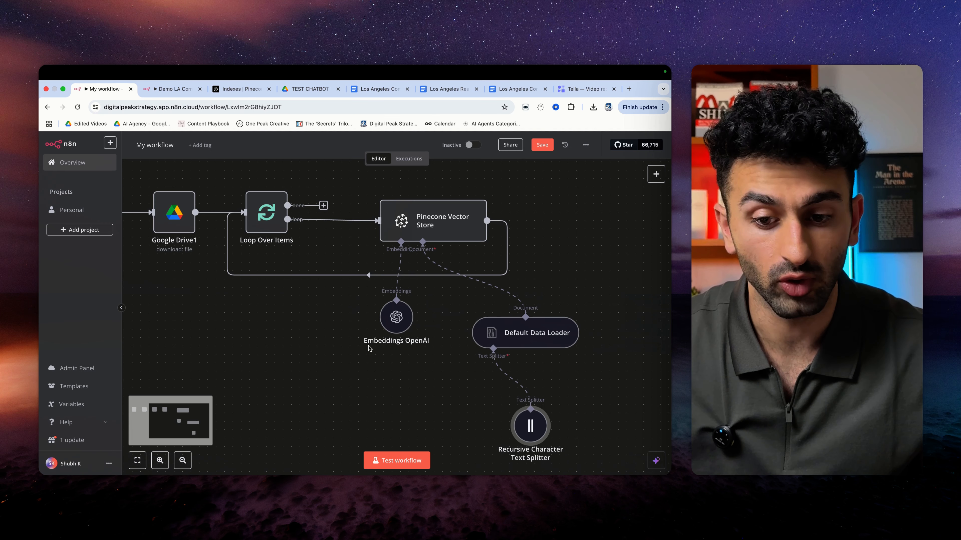
pyautogui.scroll(-1, 359, 418)
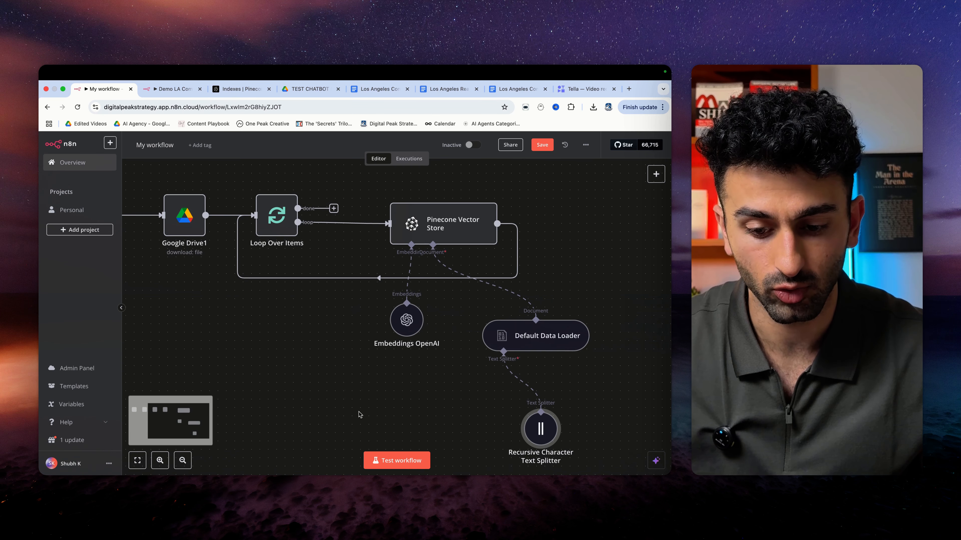
pyautogui.scroll(-1, 362, 401)
pyautogui.scroll(-1, 363, 395)
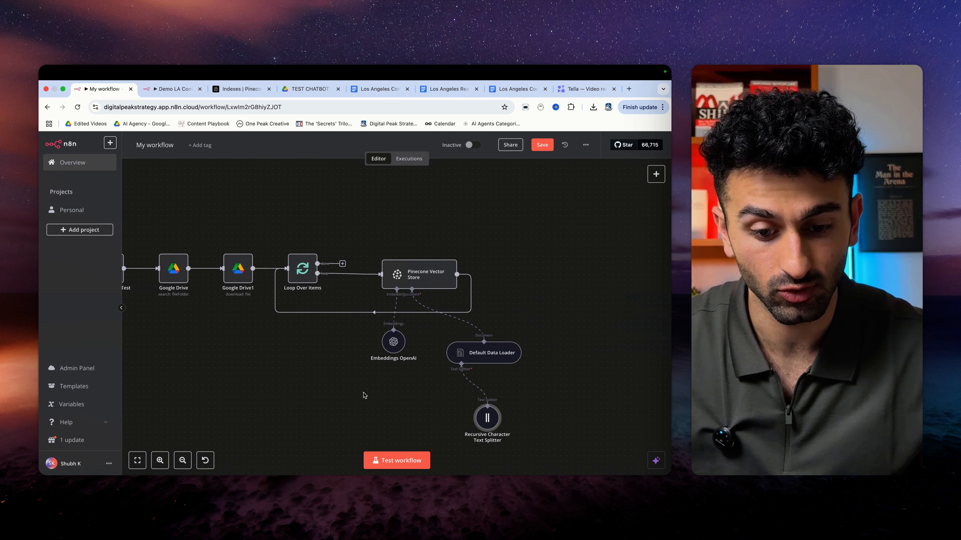
pyautogui.click(392, 458)
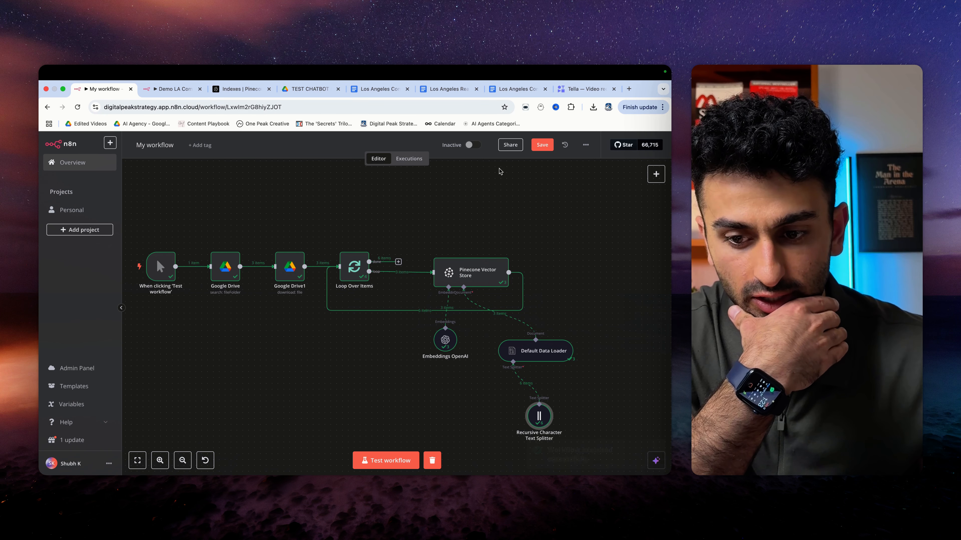
pyautogui.press('super+s')
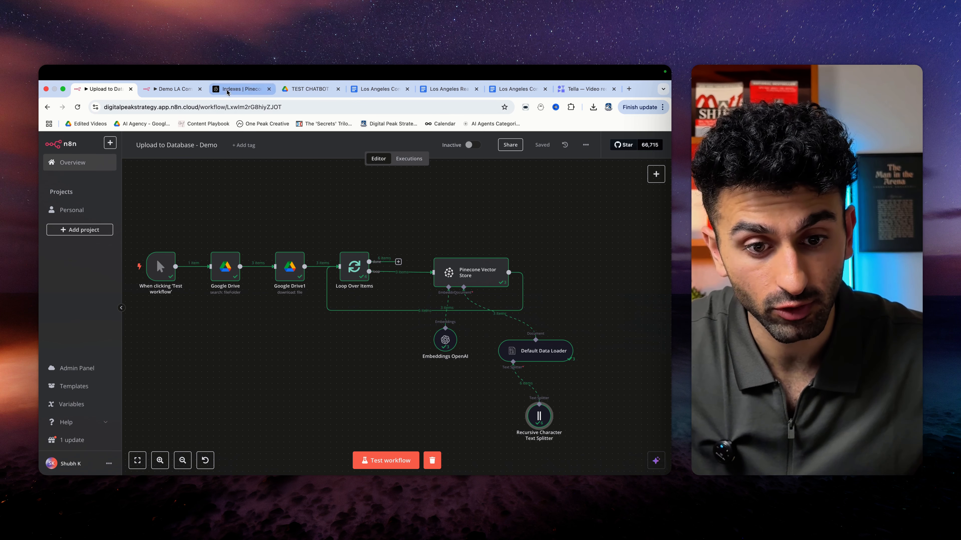
pyautogui.click(242, 89)
pyautogui.click(327, 273)
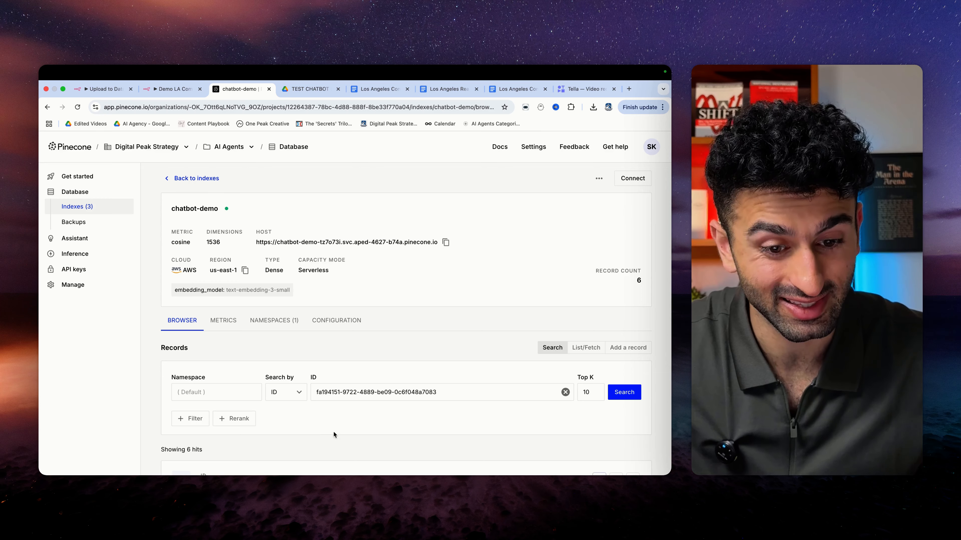
pyautogui.scroll(-5, 360, 387)
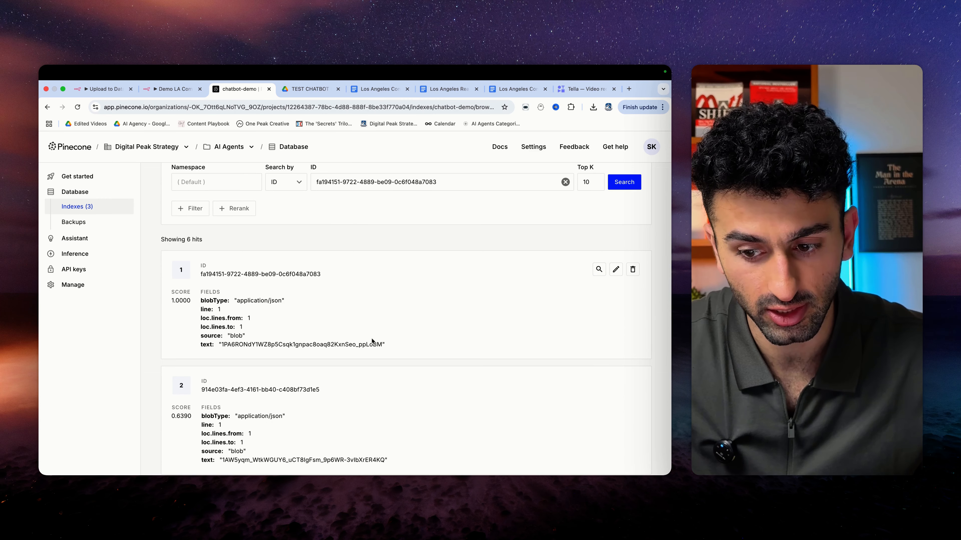
pyautogui.scroll(-5, 373, 346)
pyautogui.scroll(10, 373, 346)
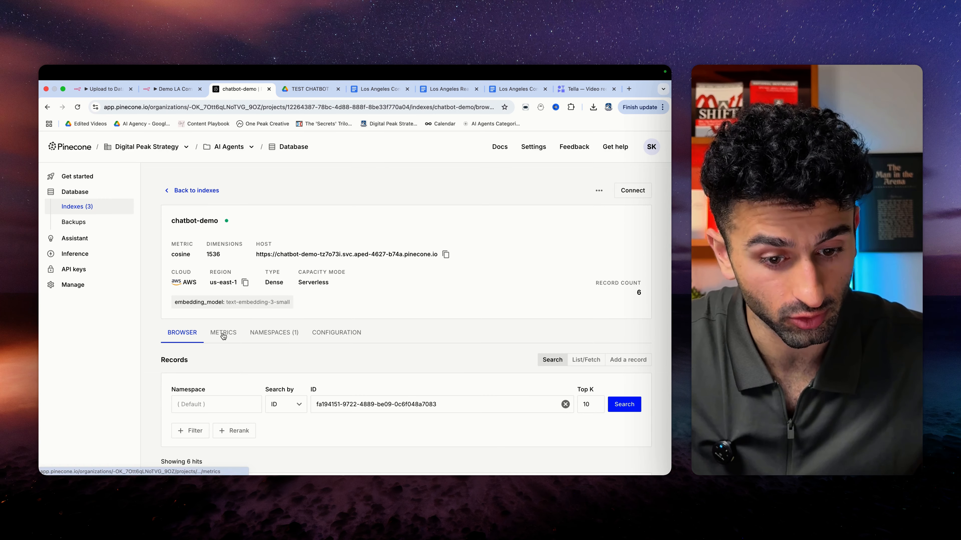
pyautogui.press('super+1')
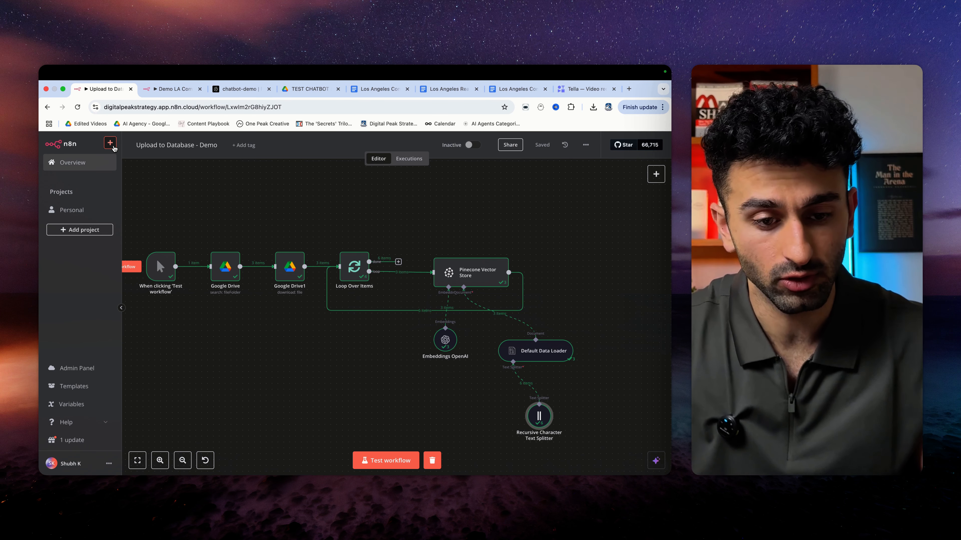
# - Create a new personal workflow triggered by When chat message received
pyautogui.click(110, 144)
pyautogui.moveTo(145, 161)
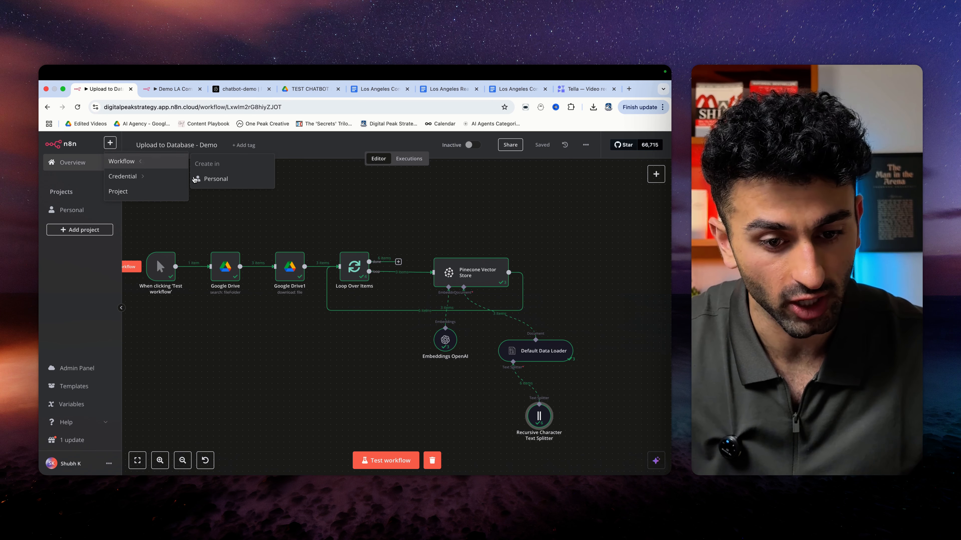
pyautogui.click(195, 180)
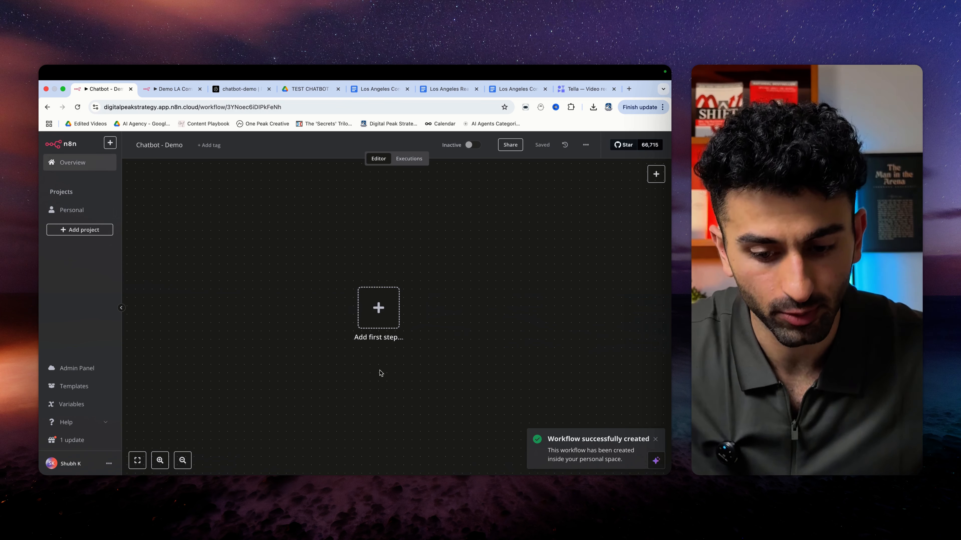
pyautogui.click(378, 308)
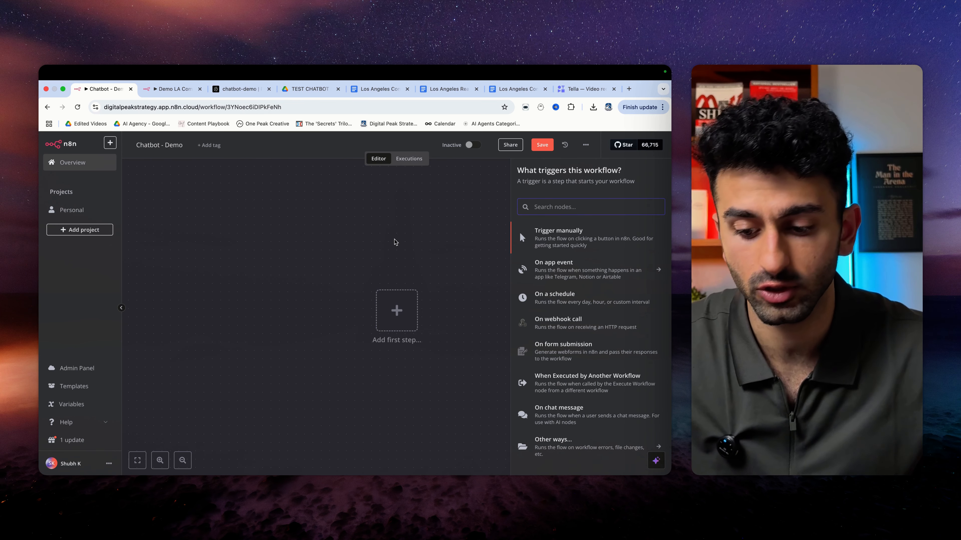
pyautogui.click(559, 413)
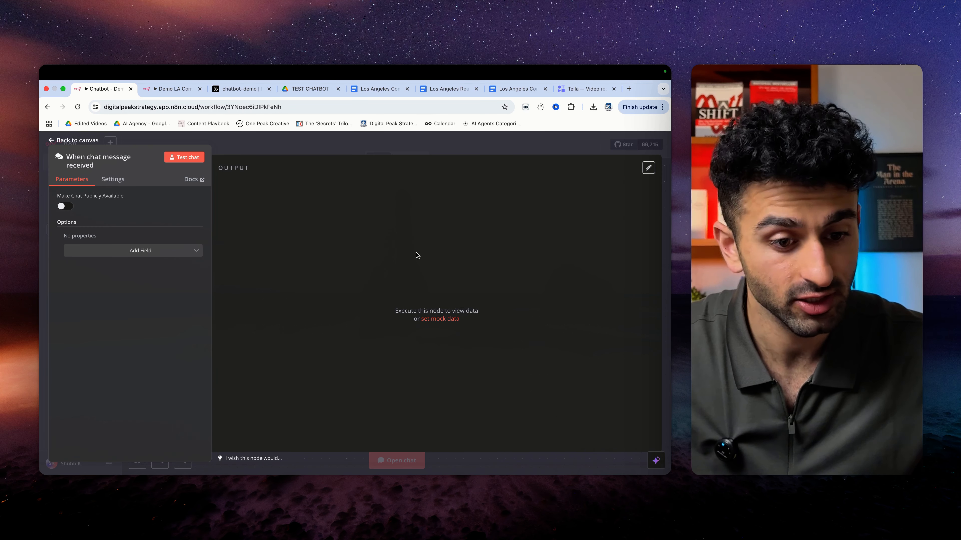
# - Test the chat trigger by sending the message 'hi'
pyautogui.click(184, 157)
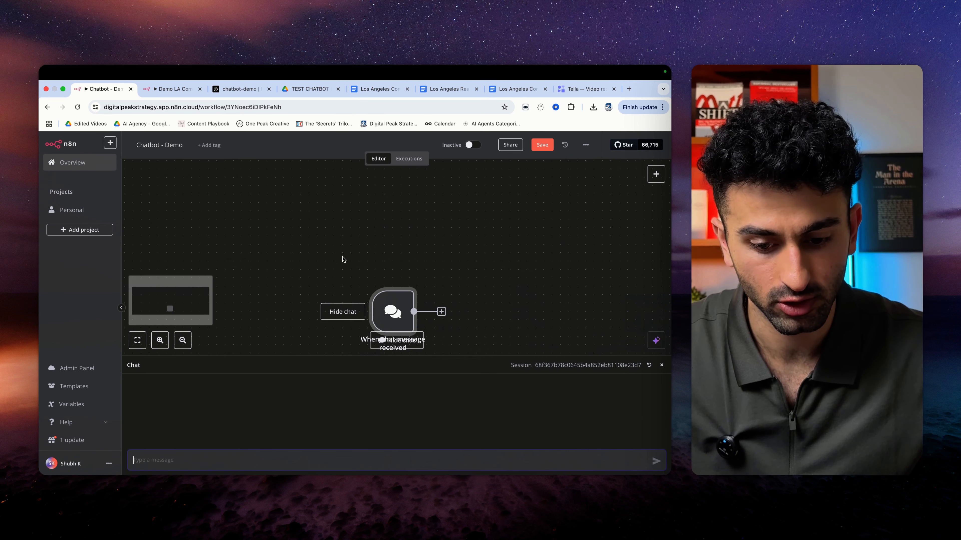
pyautogui.write('hi')
pyautogui.press('Return')
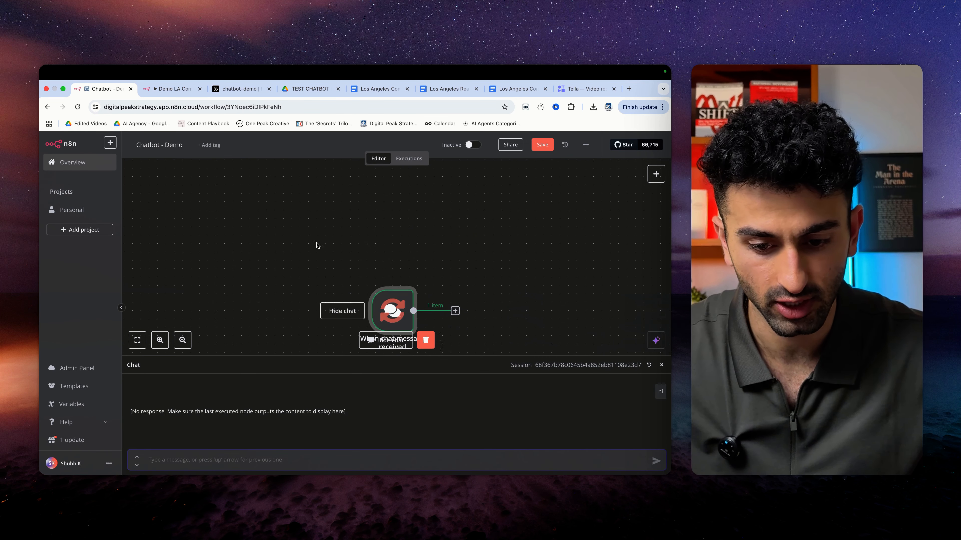
pyautogui.click(426, 340)
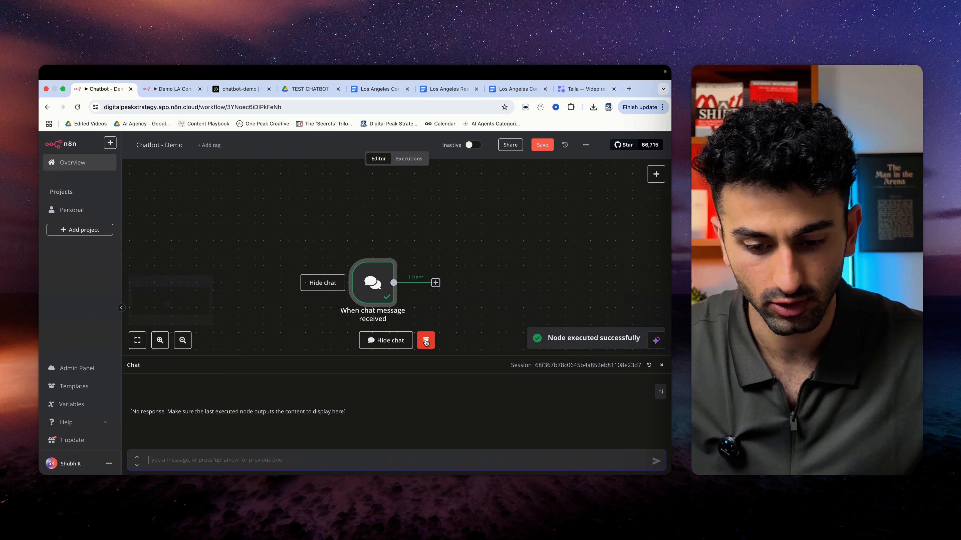
pyautogui.click(421, 283)
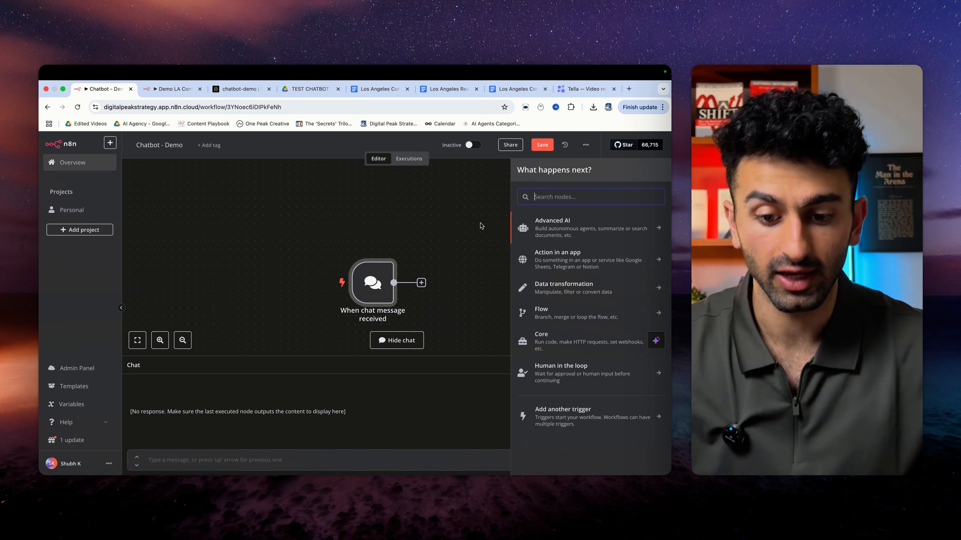
# - Attach an OpenAI Chat Model using gpt-4o-mini to the AI Agent
pyautogui.hscroll(1, 481, 225)
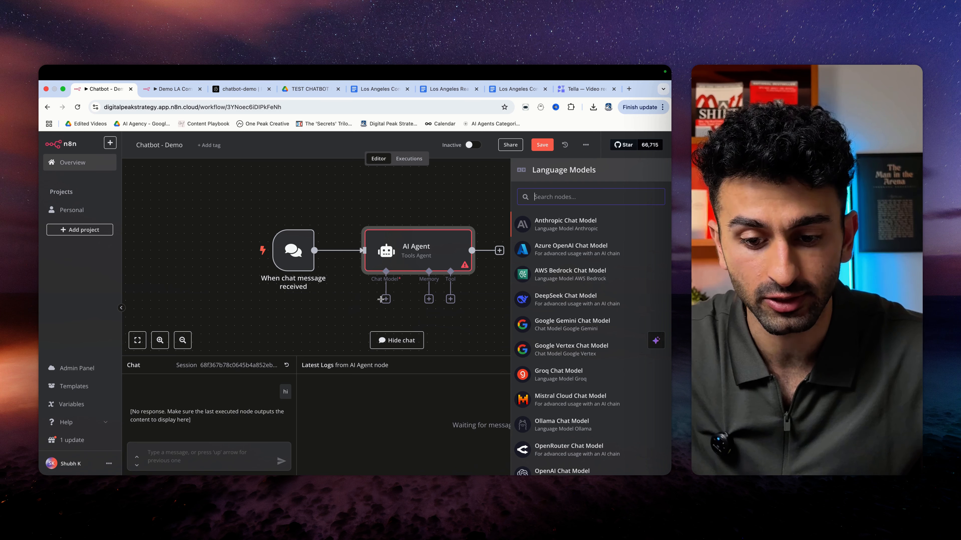
pyautogui.scroll(-2, 552, 427)
pyautogui.click(553, 443)
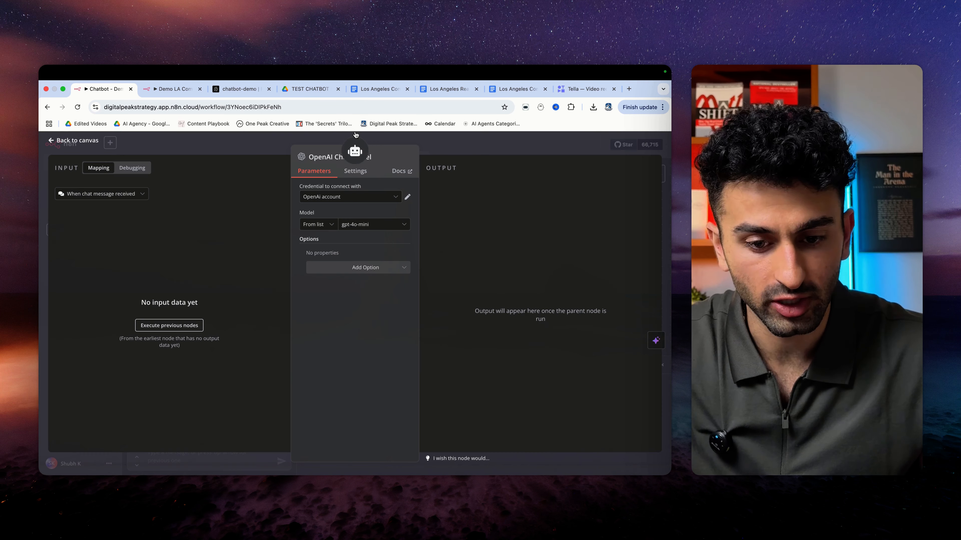
pyautogui.click(376, 227)
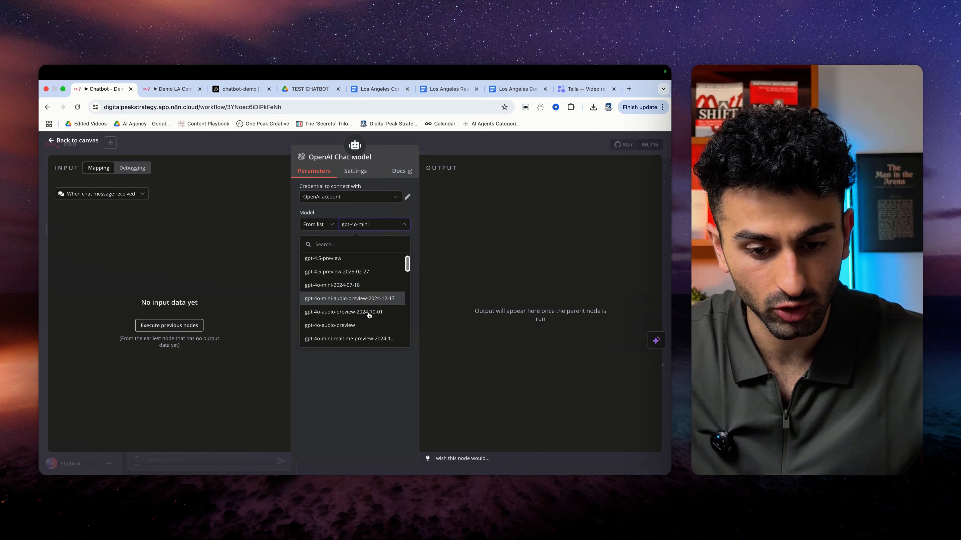
pyautogui.click(358, 379)
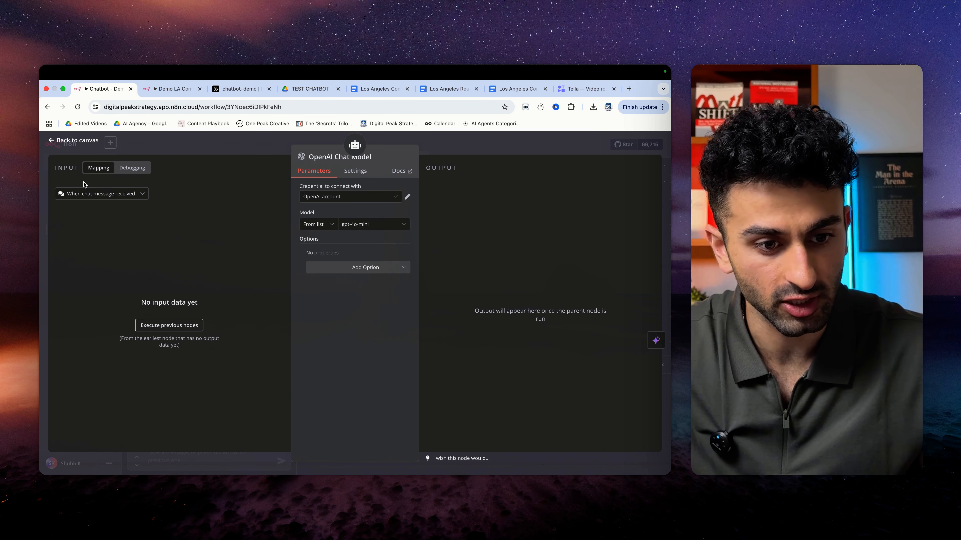
pyautogui.click(52, 142)
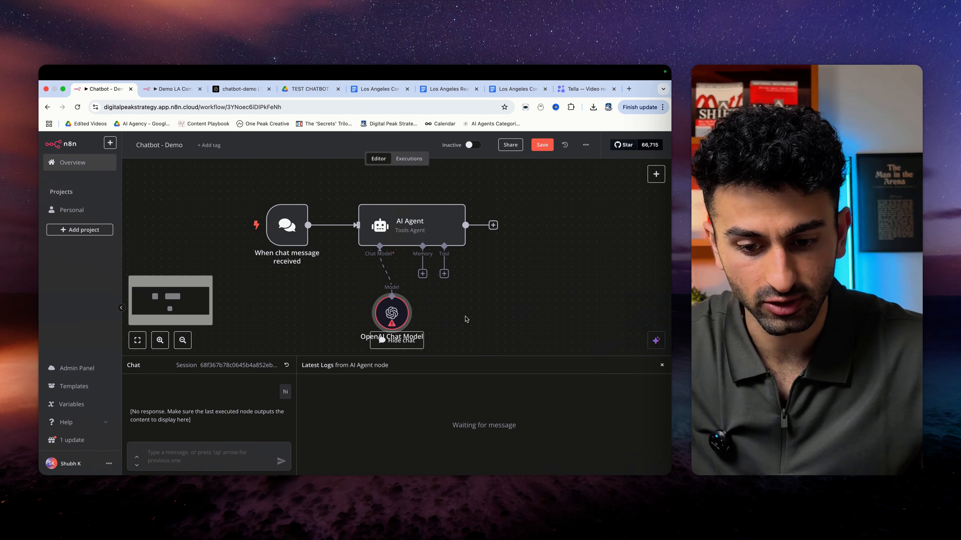
# - Give the AI Agent a Window Buffer Memory with context length 5
pyautogui.click(411, 252)
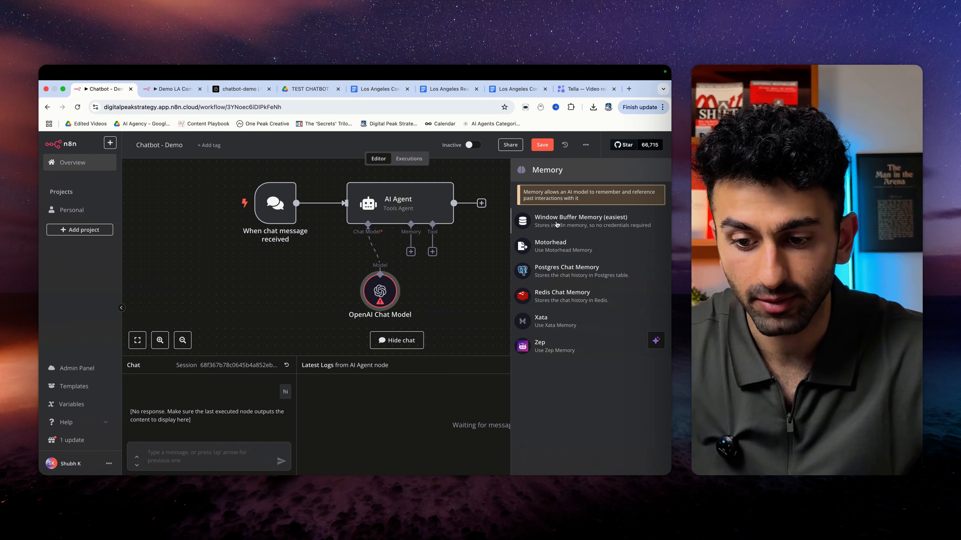
pyautogui.click(556, 224)
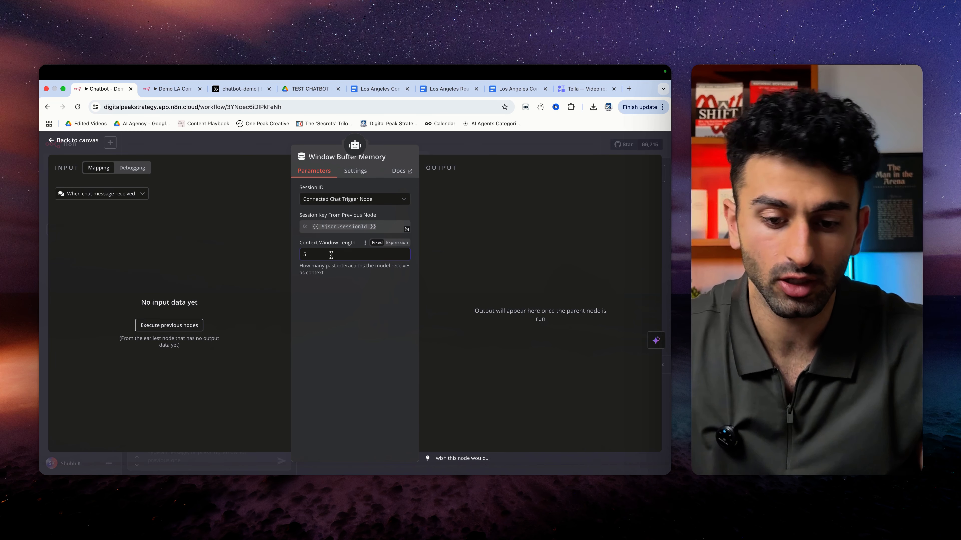
pyautogui.press('Escape')
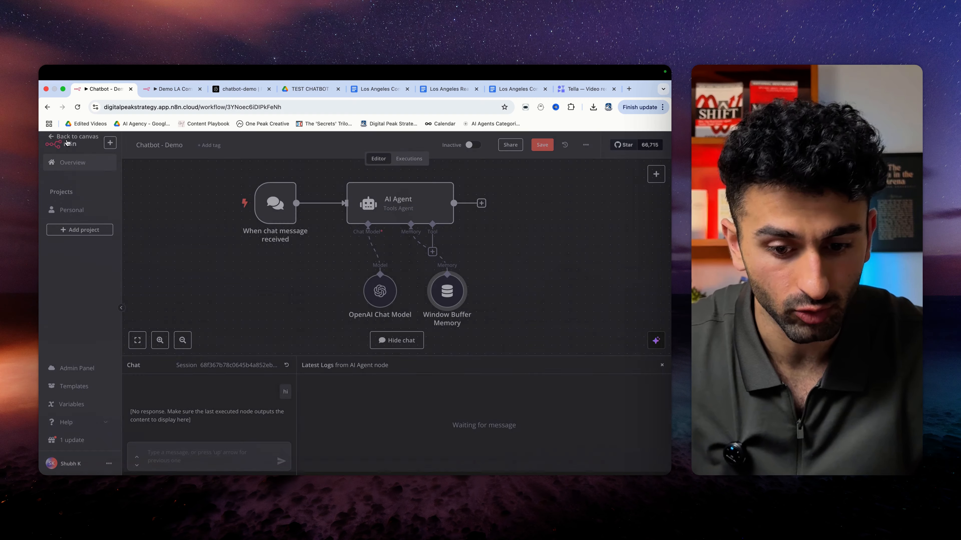
pyautogui.hscroll(2, 367, 307)
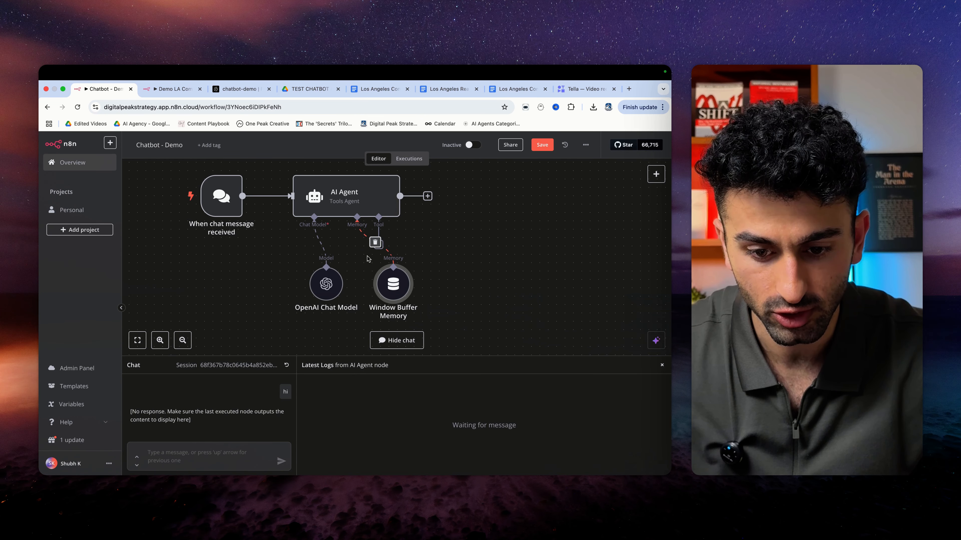
pyautogui.moveTo(390, 282); pyautogui.dragTo(365, 290)
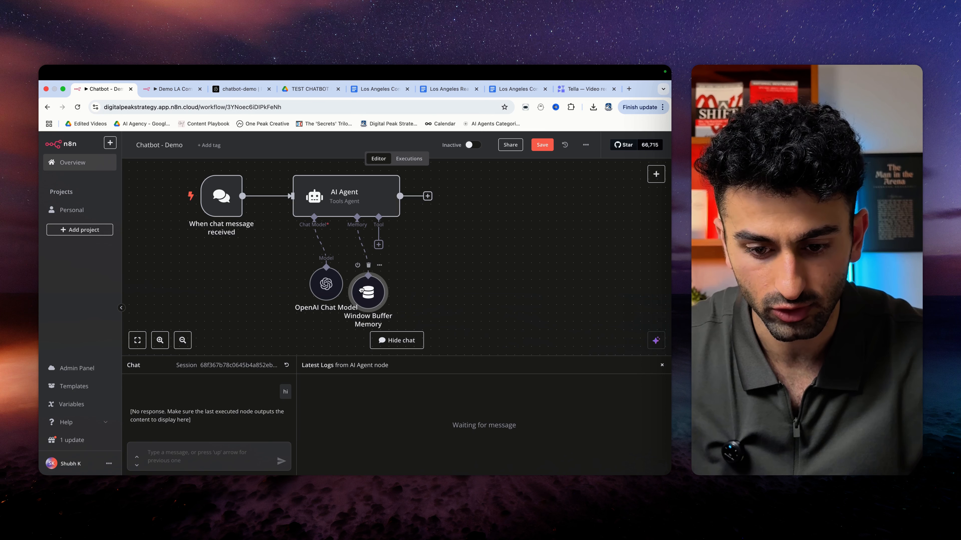
# - Add a Vector Store Question Answer Tool named 'Data', described 'get Data from our pinecone database'
pyautogui.click(379, 245)
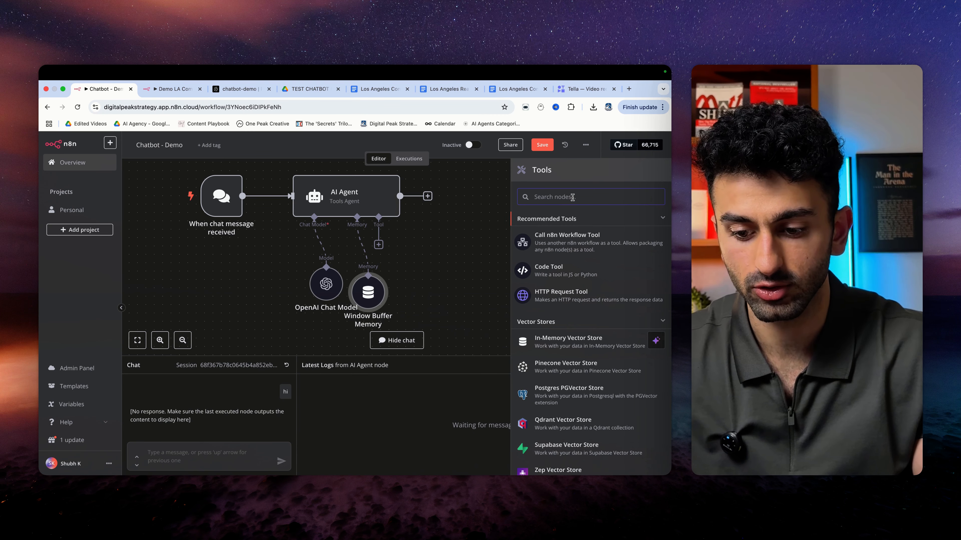
pyautogui.write('answer')
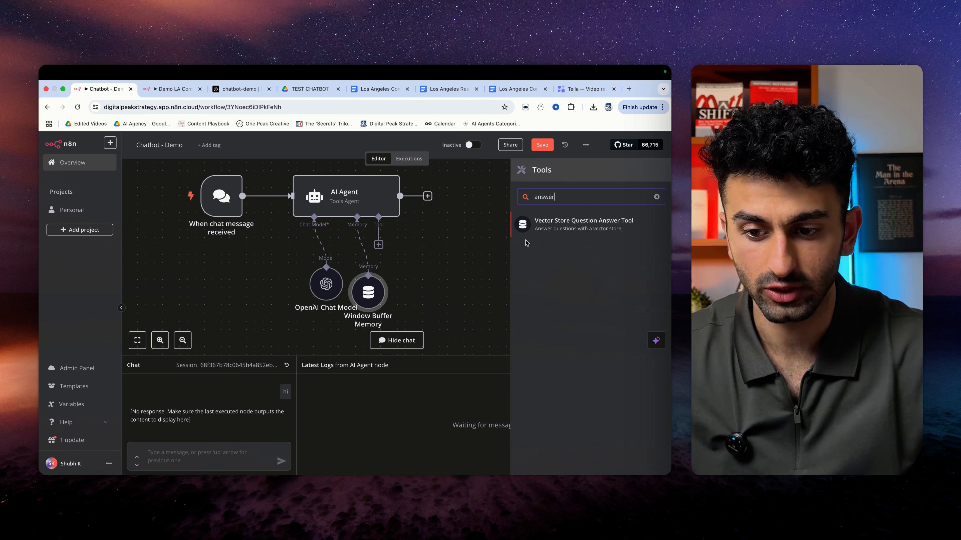
pyautogui.click(550, 232)
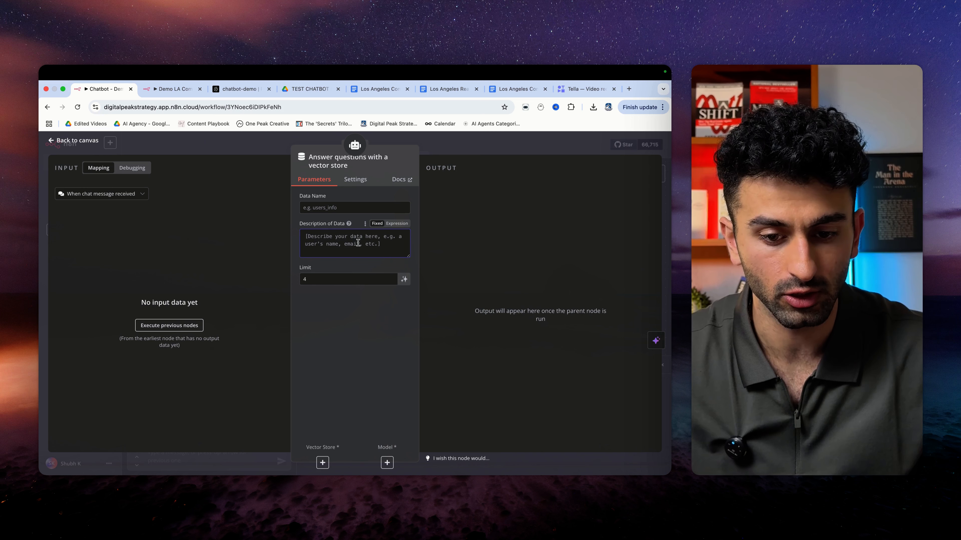
pyautogui.click(340, 207)
pyautogui.write('Data')
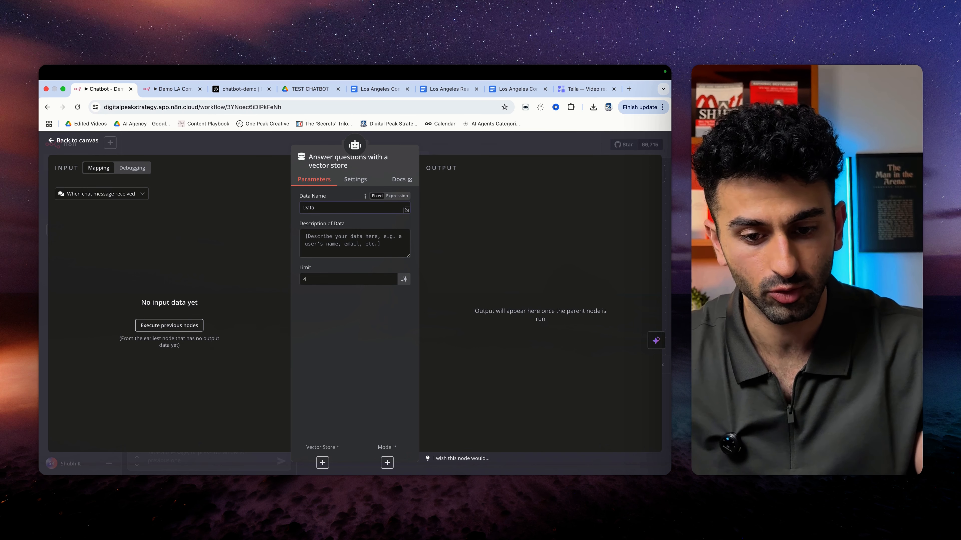
pyautogui.click(338, 238)
pyautogui.write('g')
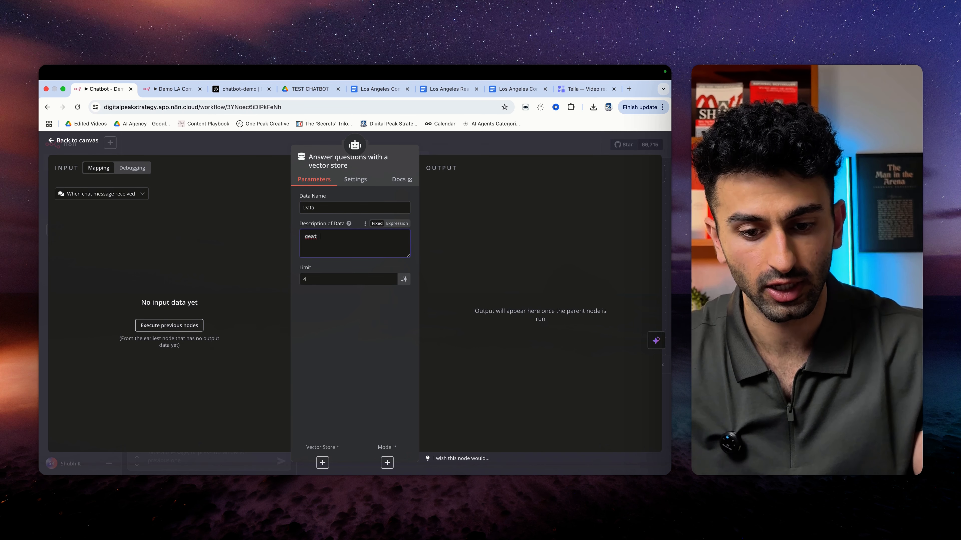
pyautogui.write('et Dat')
pyautogui.press('BackSpace')
pyautogui.press('BackSpace')
pyautogui.write('t Data from our')
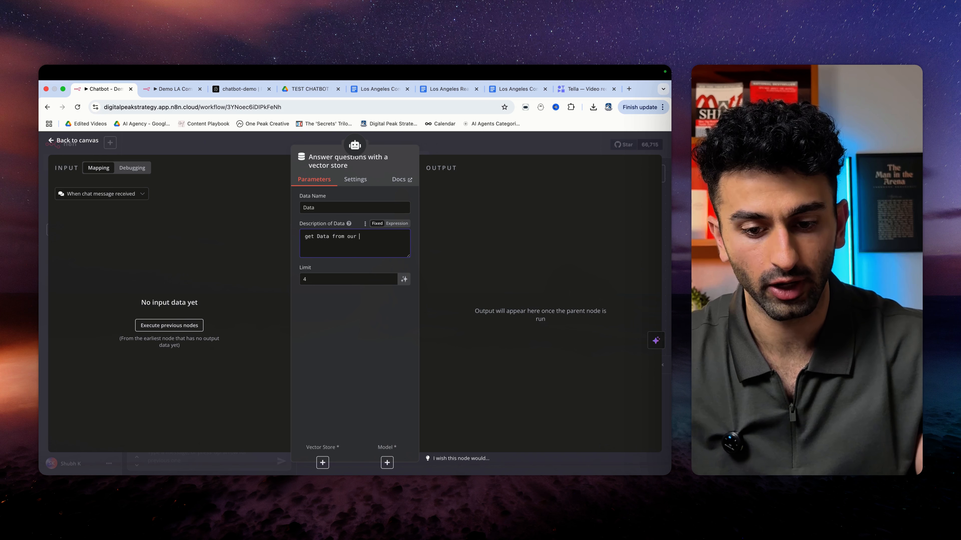
pyautogui.write(' pinecone databa')
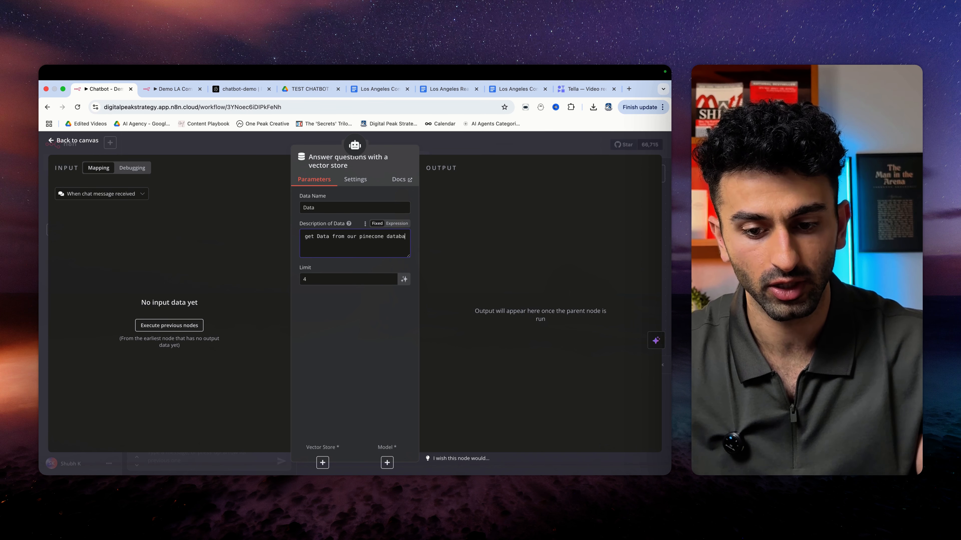
pyautogui.write('se')
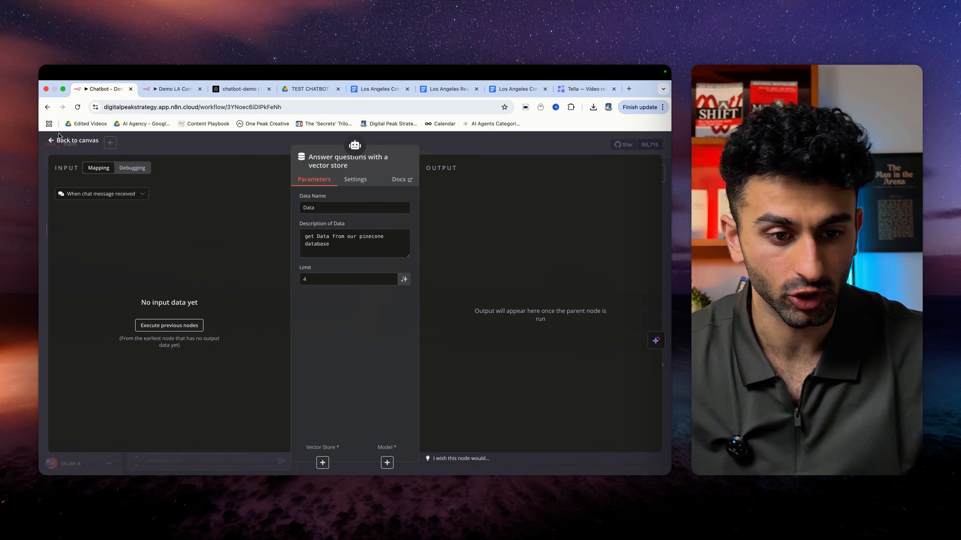
pyautogui.click(59, 138)
# - Connect a Pinecone Vector Store on index chatbot-demo in Retrieve Documents mode to the answer tool
pyautogui.click(453, 291)
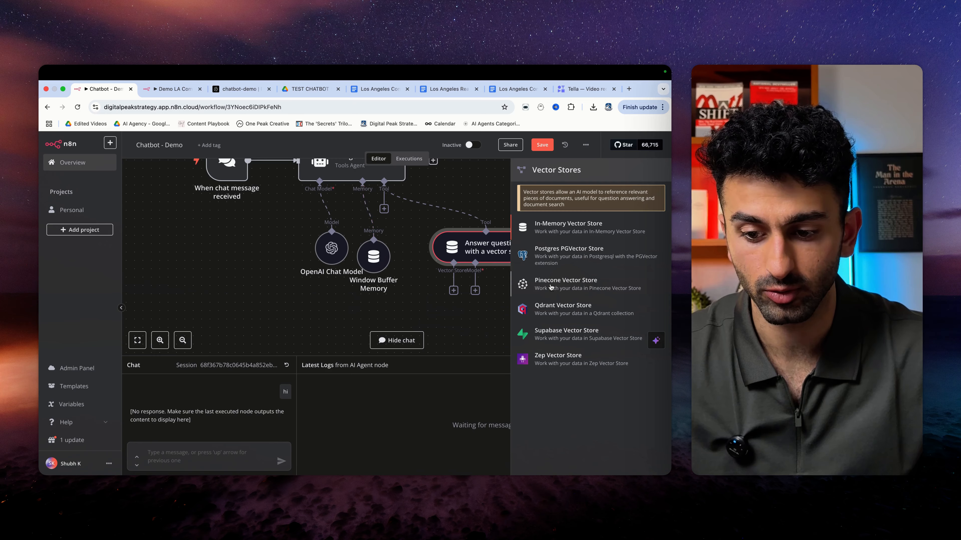
pyautogui.click(565, 284)
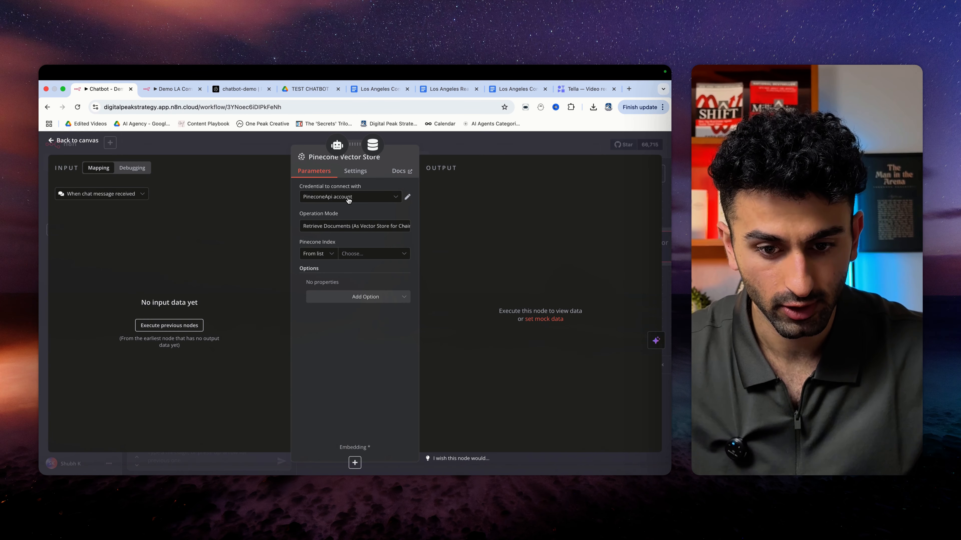
pyautogui.click(363, 253)
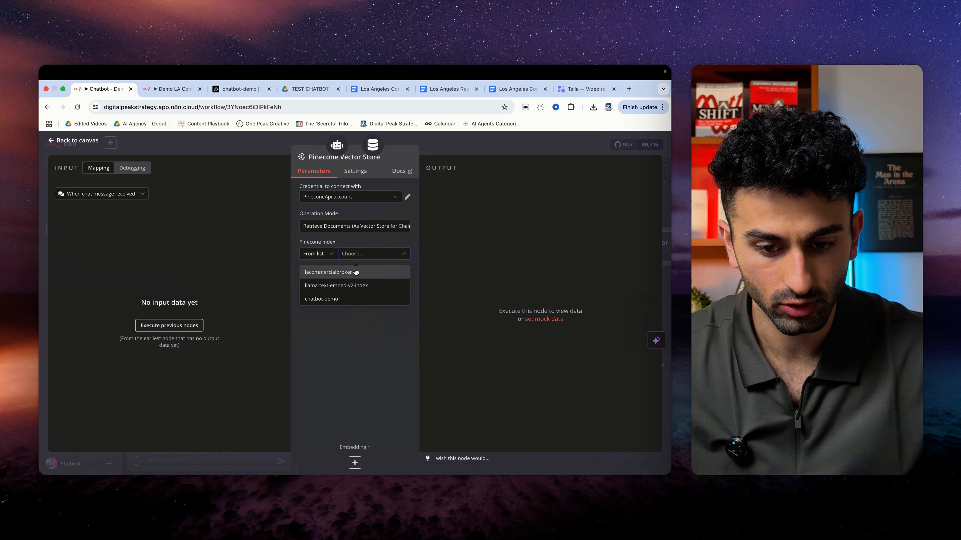
pyautogui.click(360, 299)
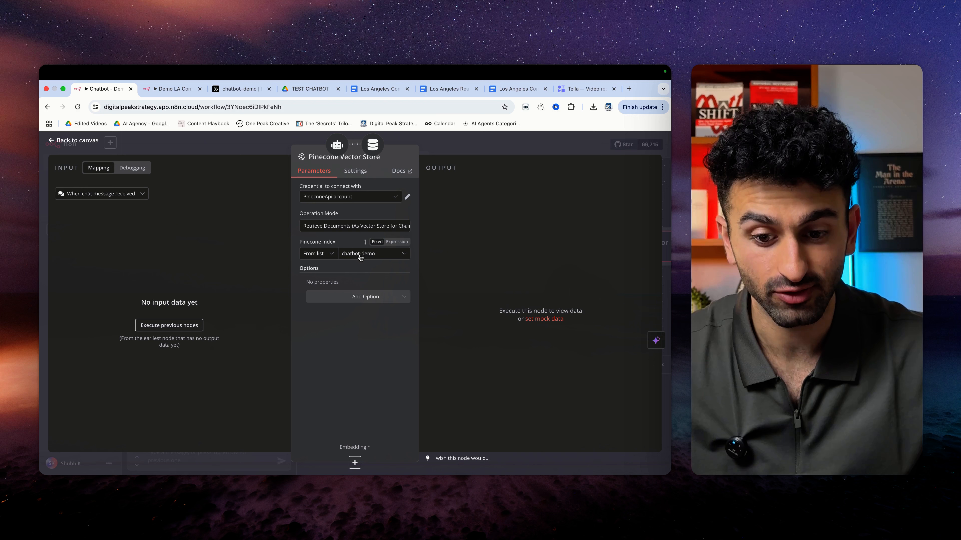
pyautogui.click(357, 229)
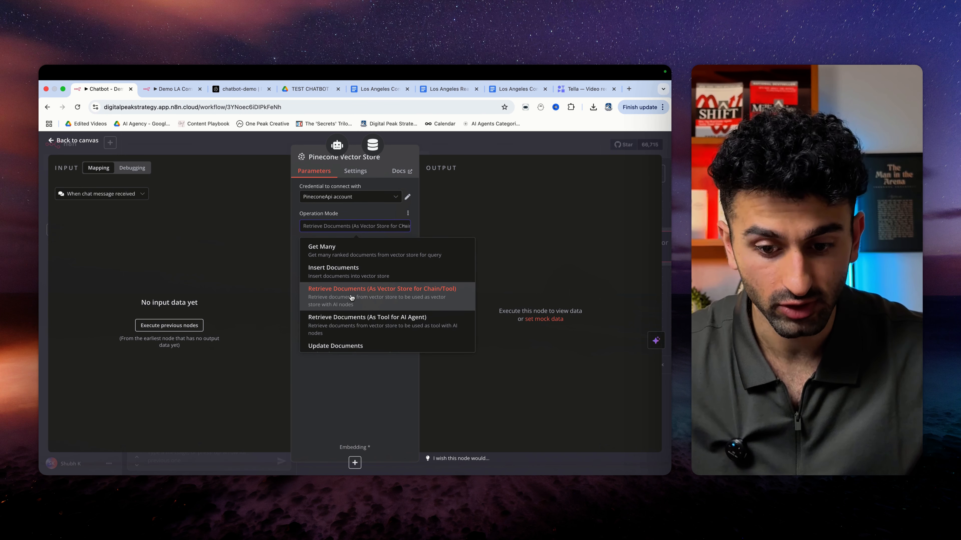
pyautogui.click(363, 300)
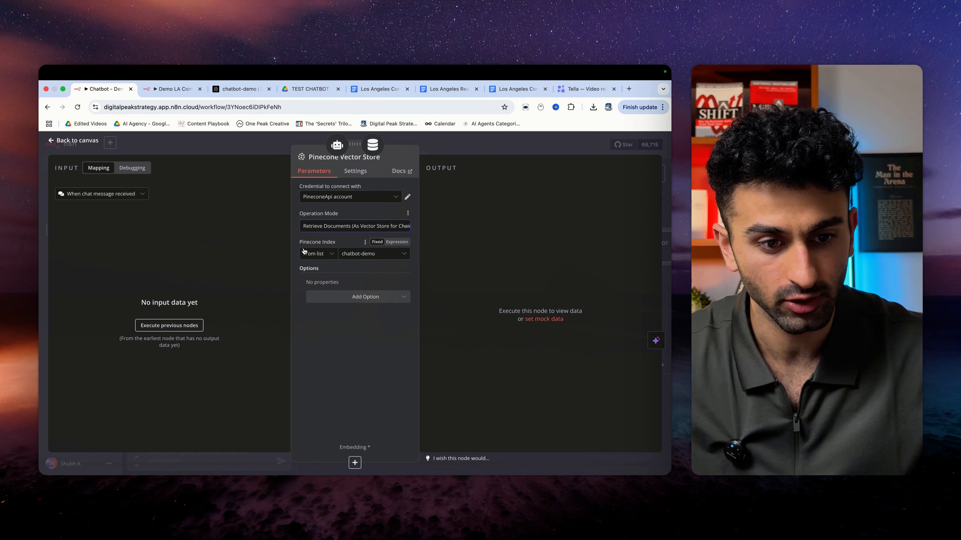
pyautogui.click(355, 463)
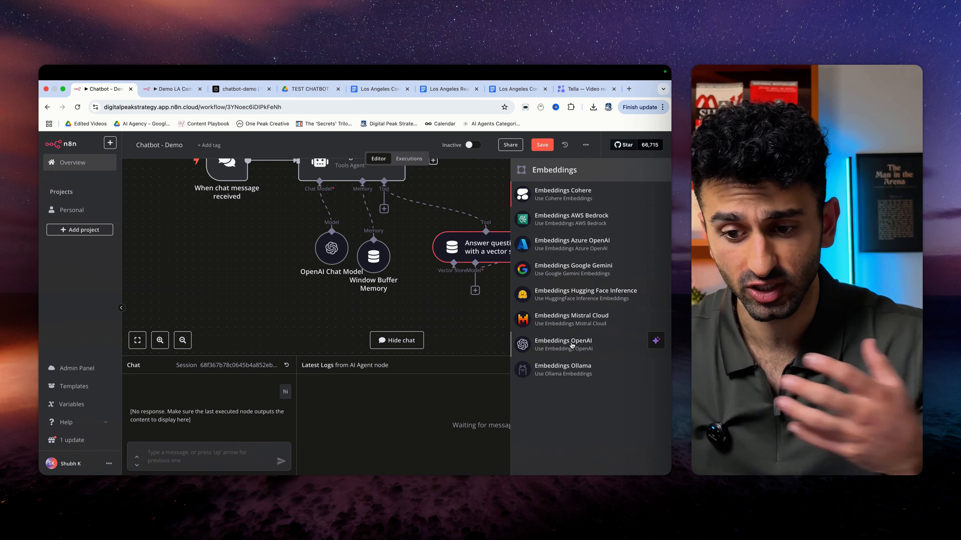
# - Attach Embeddings OpenAI with text-embedding-3-small, confirming it matches the chatbot-demo index in Pinecone
pyautogui.click(572, 345)
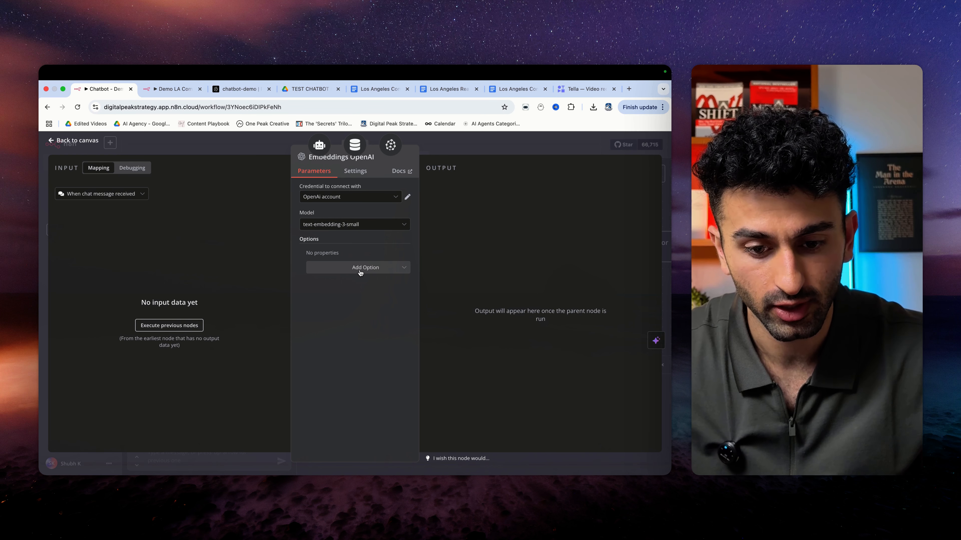
pyautogui.click(352, 227)
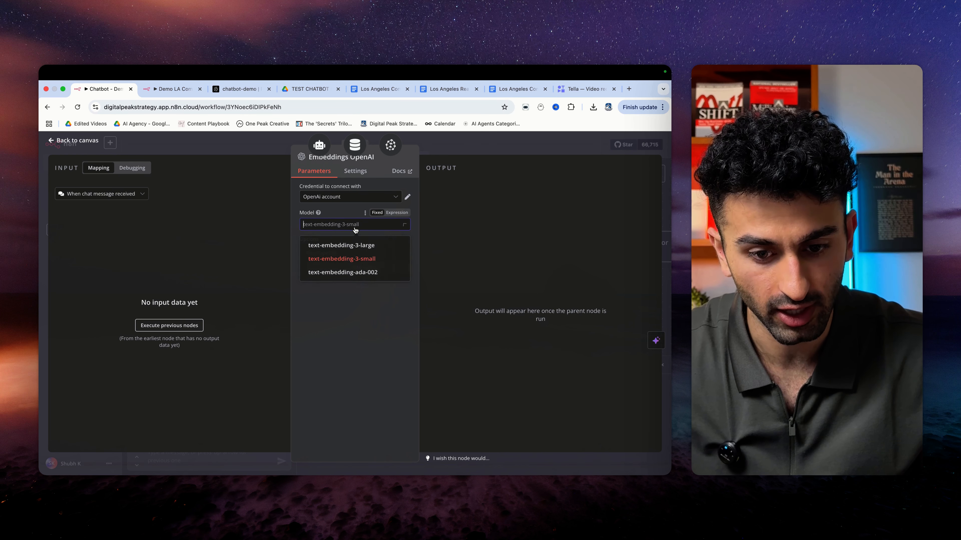
pyautogui.click(353, 261)
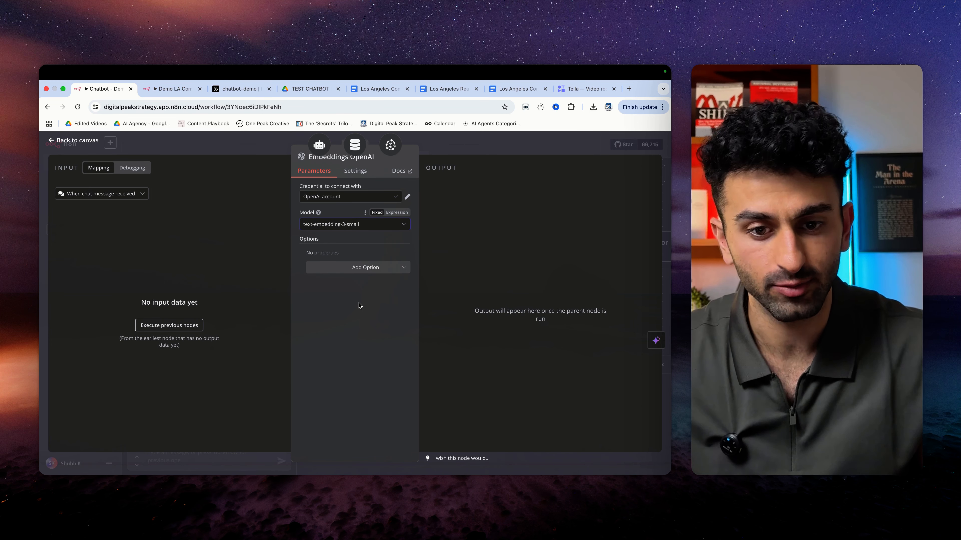
pyautogui.click(242, 90)
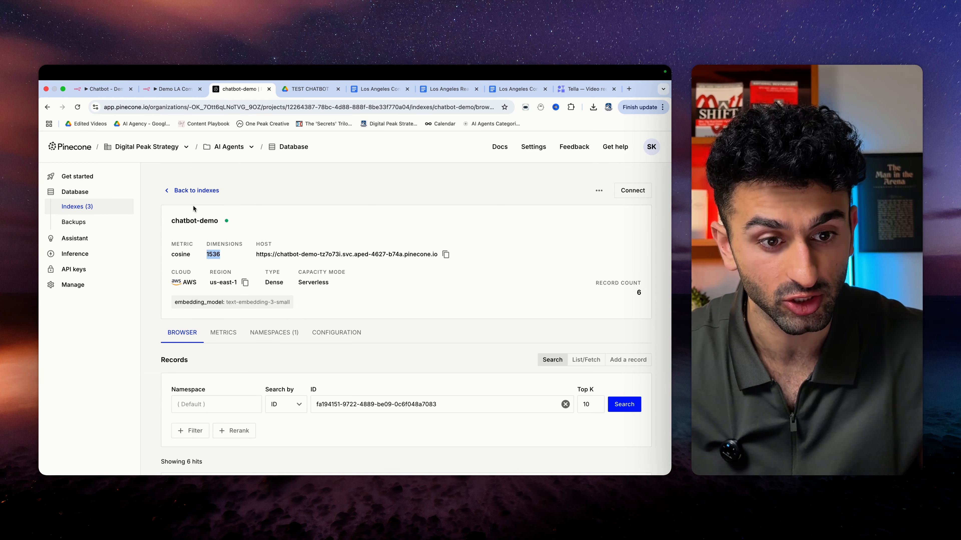
pyautogui.click(103, 89)
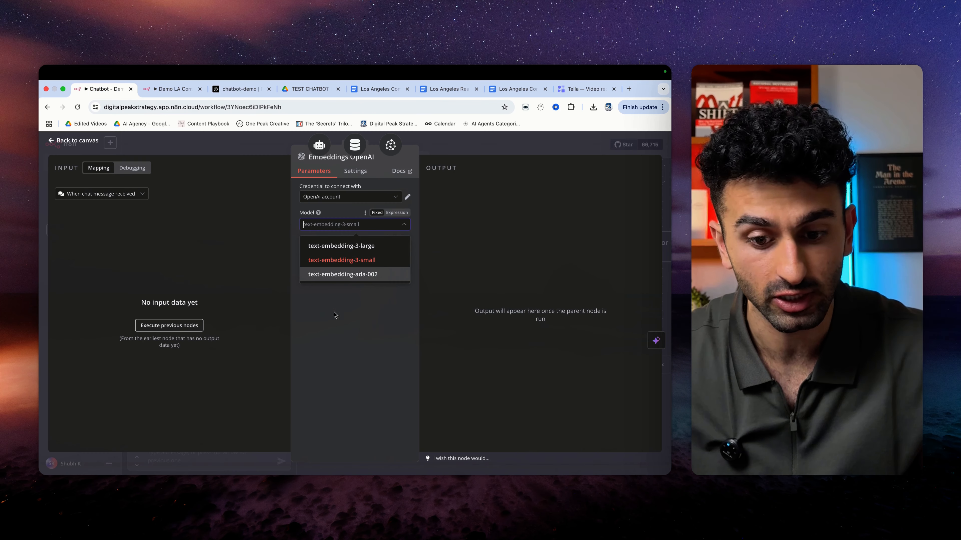
pyautogui.click(344, 262)
pyautogui.press('Escape')
# - Arrange Pinecone Vector Store and Embeddings OpenAI beneath the Answer questions tool
pyautogui.hscroll(2, 386, 317)
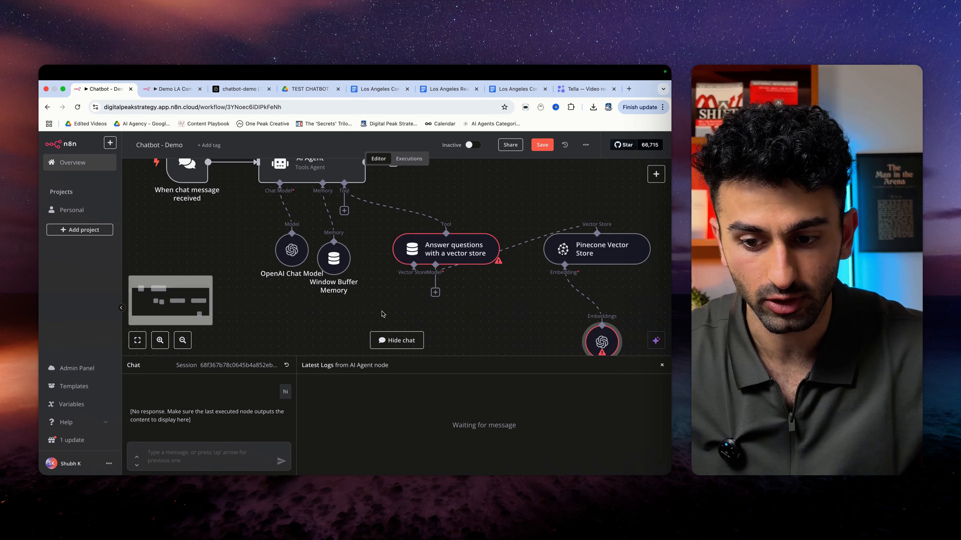
pyautogui.scroll(-1, 384, 315)
pyautogui.moveTo(548, 223); pyautogui.dragTo(361, 312)
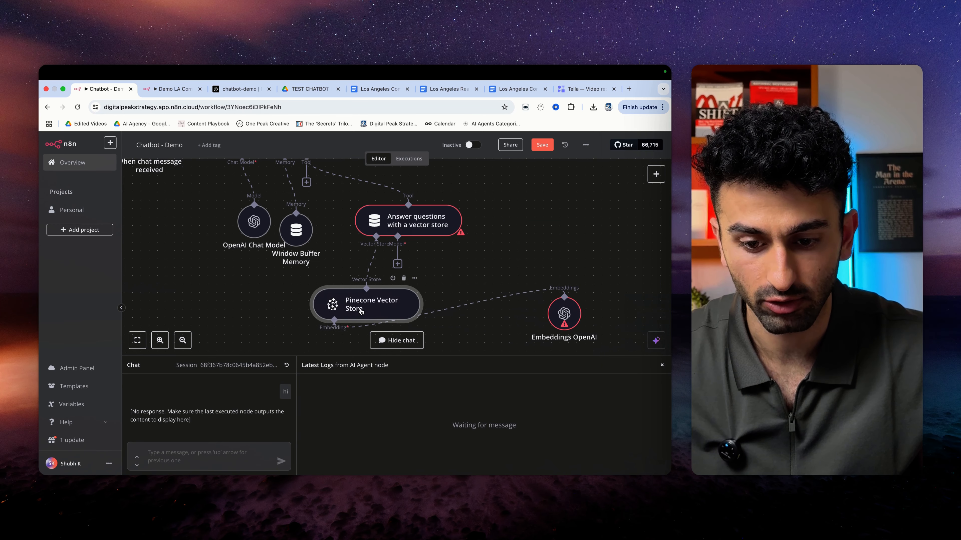
pyautogui.scroll(-2, 412, 292)
pyautogui.moveTo(568, 282); pyautogui.dragTo(343, 332)
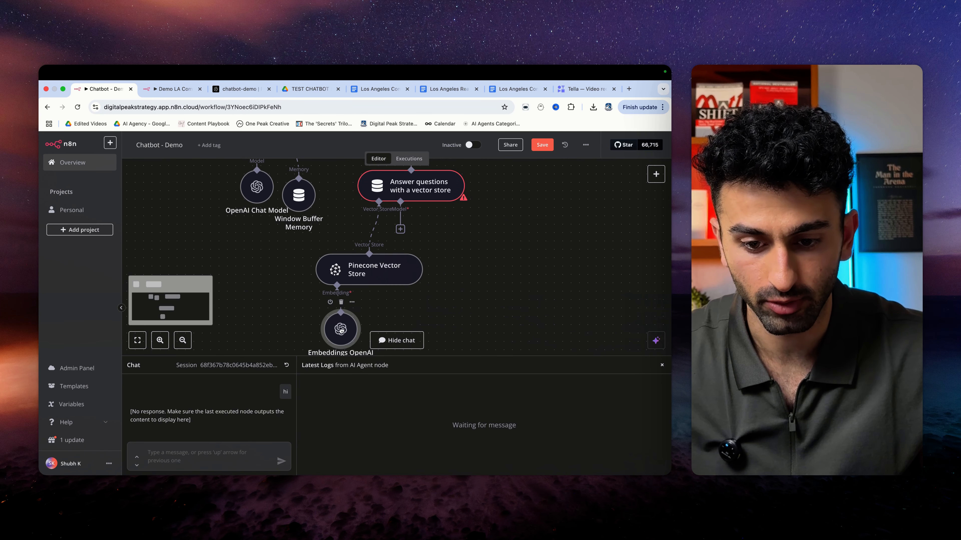
# - Attach an OpenAI Chat Model to the vector store tool's Model input
pyautogui.click(400, 230)
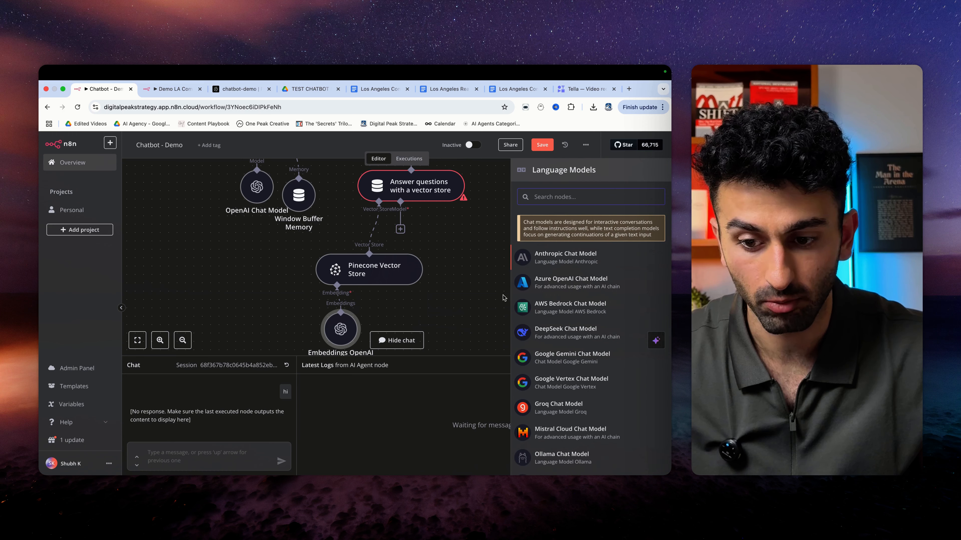
pyautogui.scroll(-4, 550, 447)
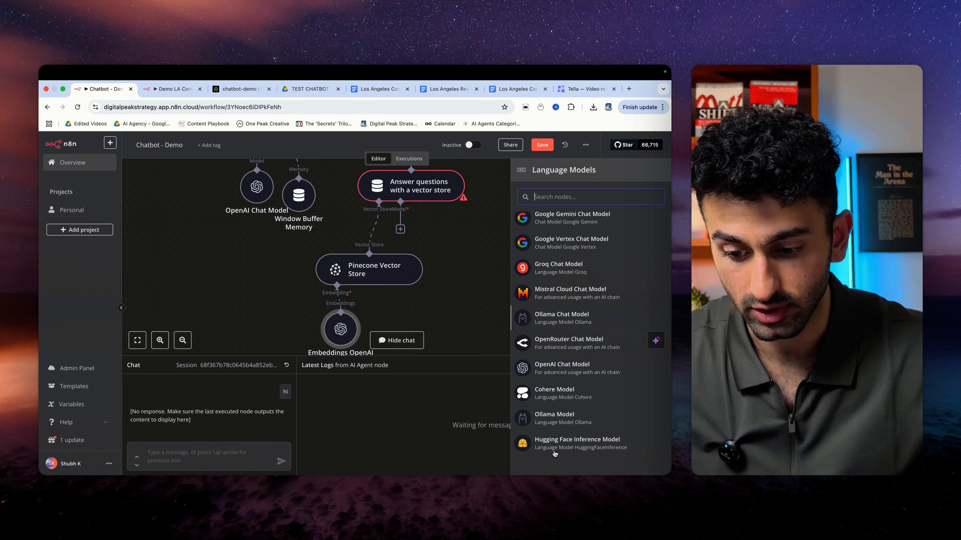
pyautogui.click(539, 366)
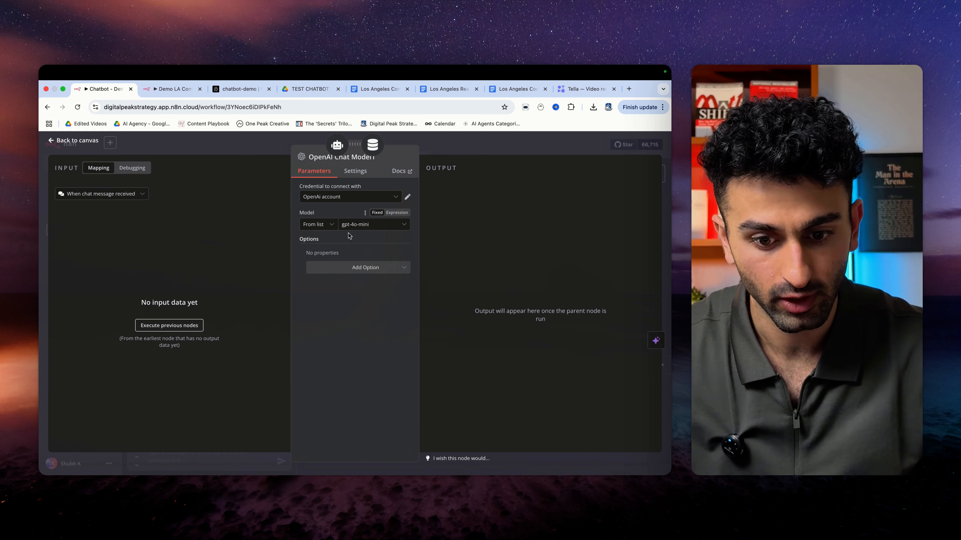
pyautogui.click(58, 140)
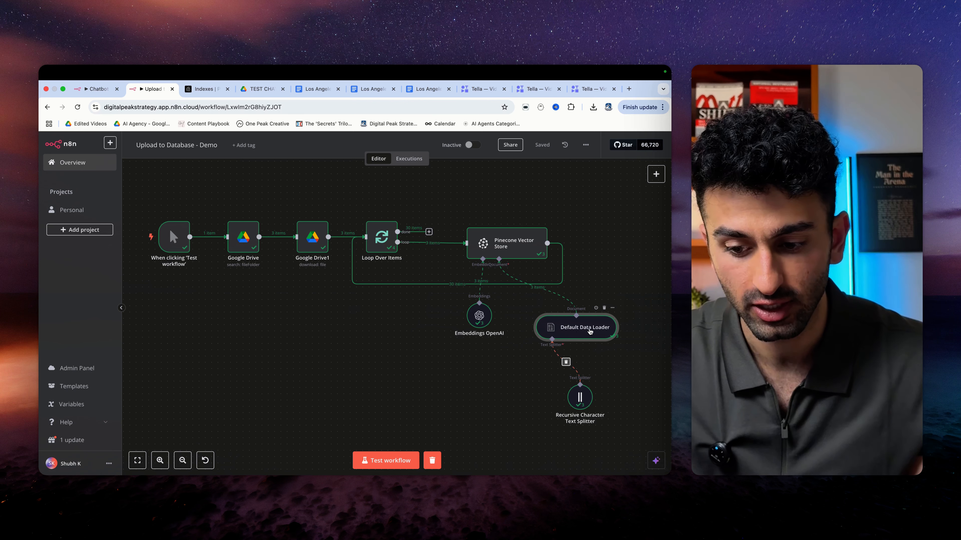
# - Keep the Default Data Loader's data type on Binary and start a test run of the upload workflow
pyautogui.doubleClick(579, 331)
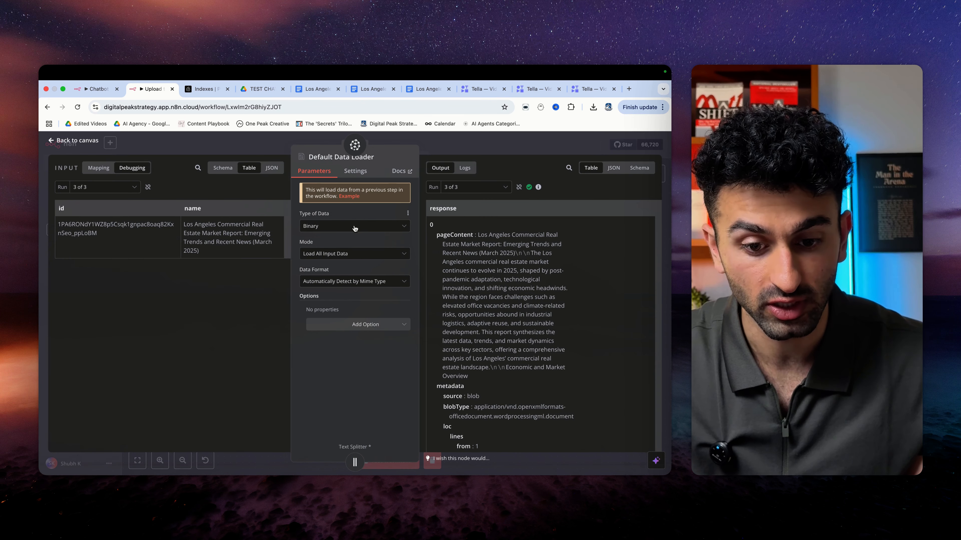
pyautogui.click(355, 227)
pyautogui.click(349, 255)
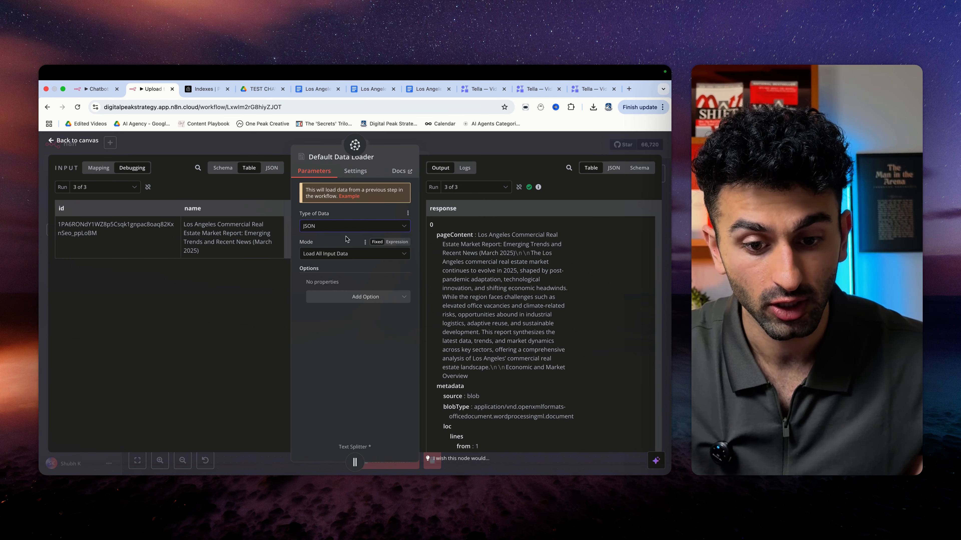
pyautogui.click(348, 226)
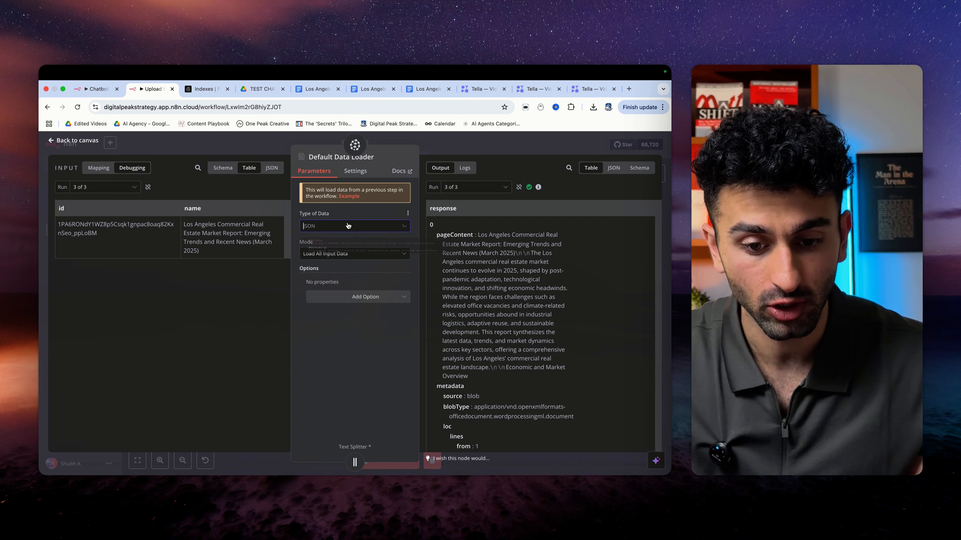
pyautogui.click(343, 266)
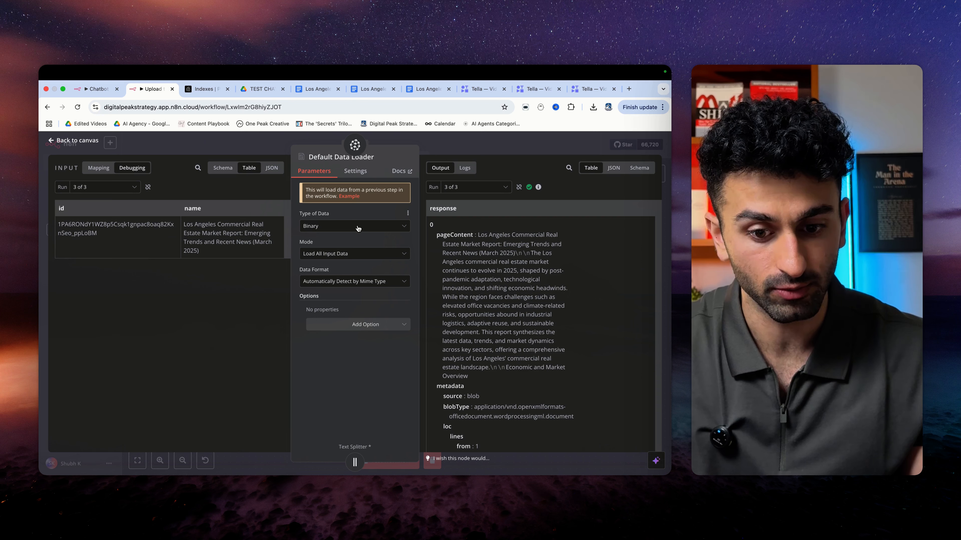
pyautogui.click(74, 141)
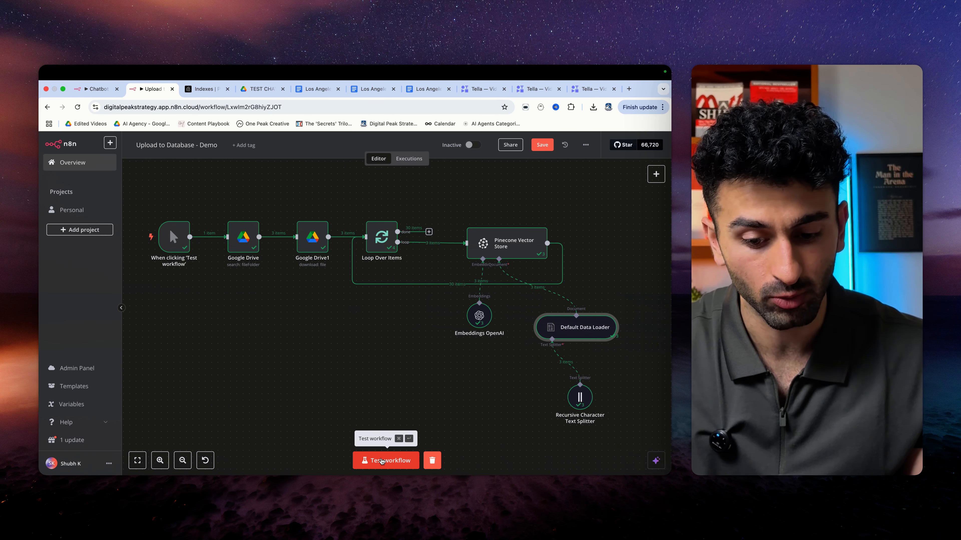
pyautogui.click(382, 461)
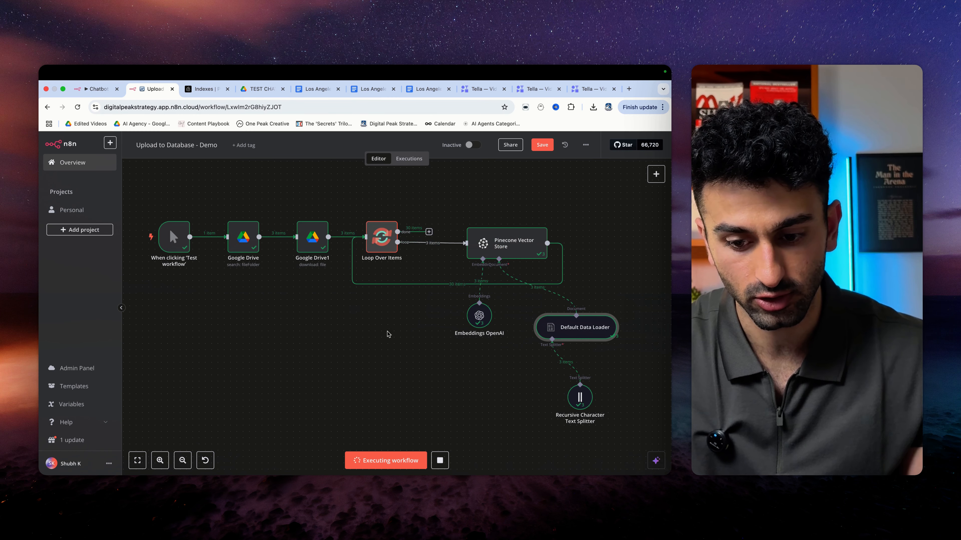
# - Switch to Chatbot - Demo and read through the AI Agent's research-assistant system message
pyautogui.hotkey('ctrl', 'shift', 'Tab')
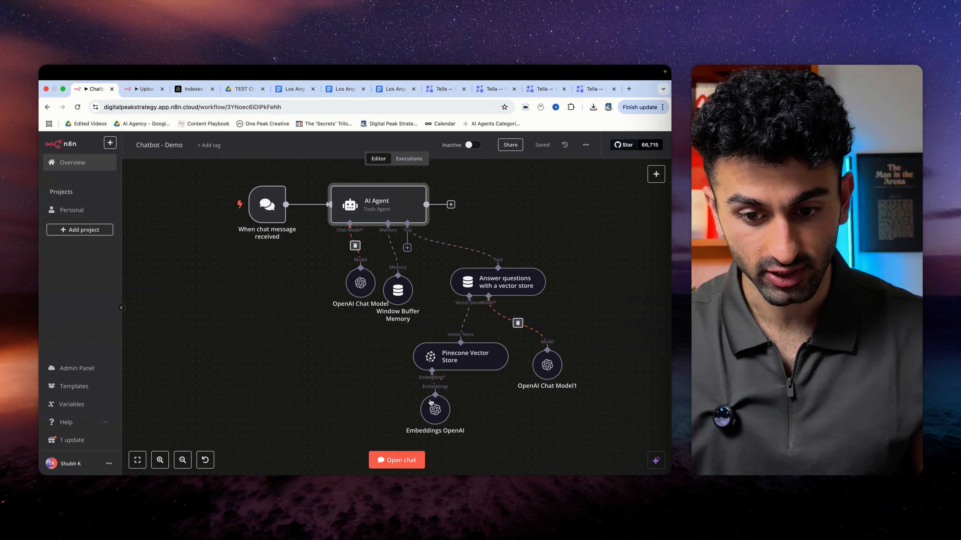
pyautogui.doubleClick(384, 201)
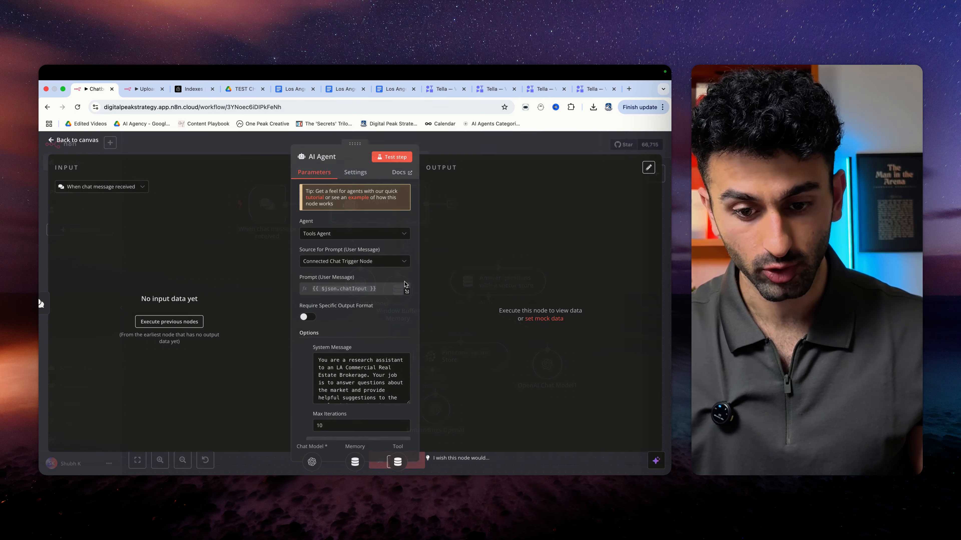
pyautogui.scroll(1, 362, 392)
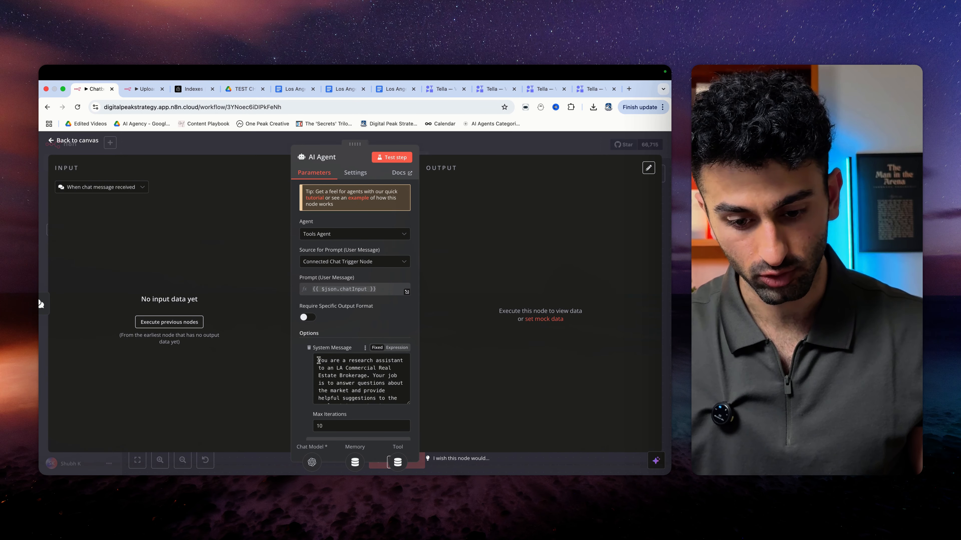
pyautogui.moveTo(319, 360); pyautogui.dragTo(376, 388)
pyautogui.click(358, 384)
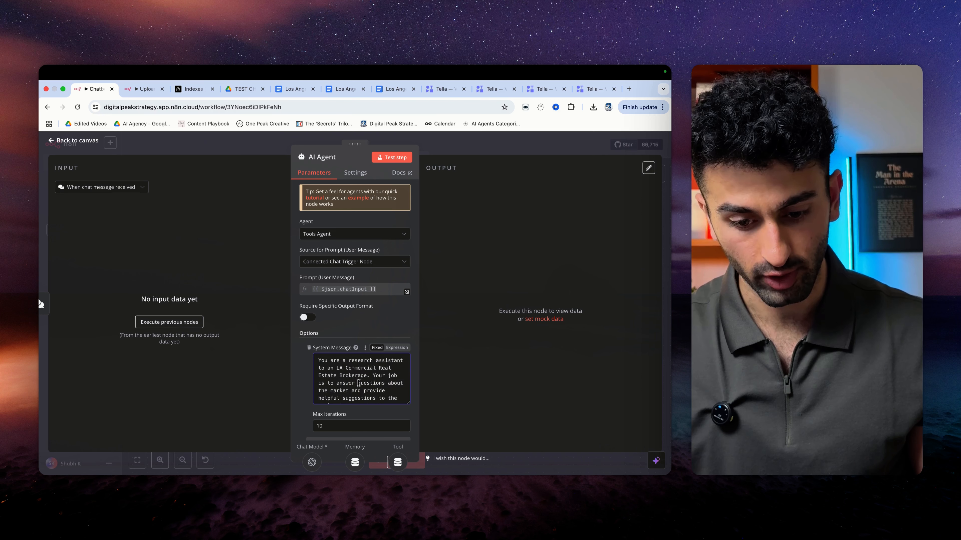
pyautogui.scroll(-1, 359, 383)
pyautogui.scroll(1, 359, 382)
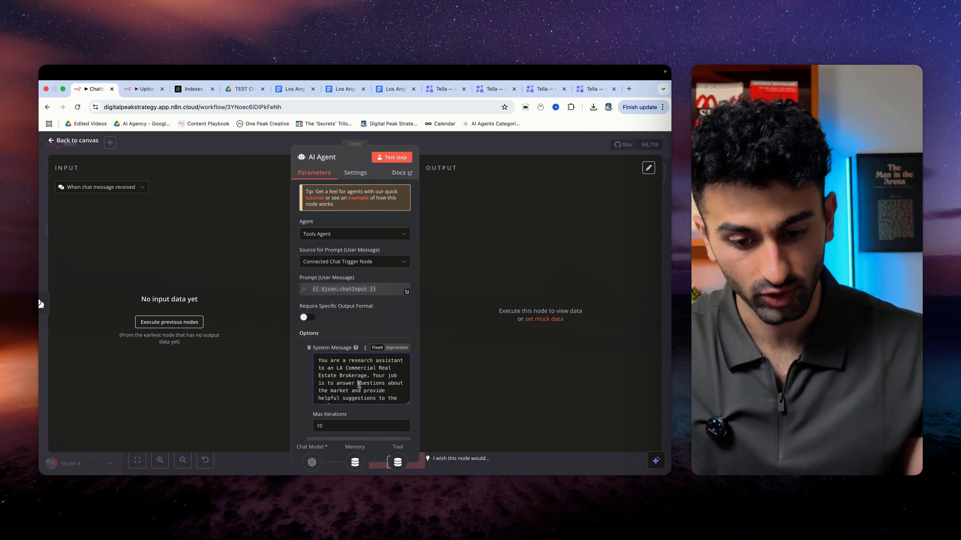
pyautogui.scroll(-2, 363, 390)
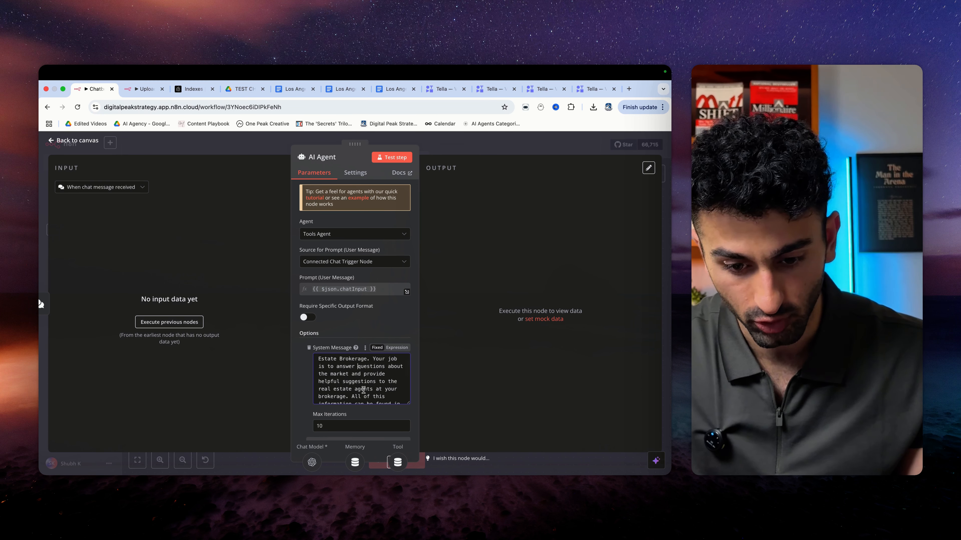
pyautogui.scroll(-1, 359, 387)
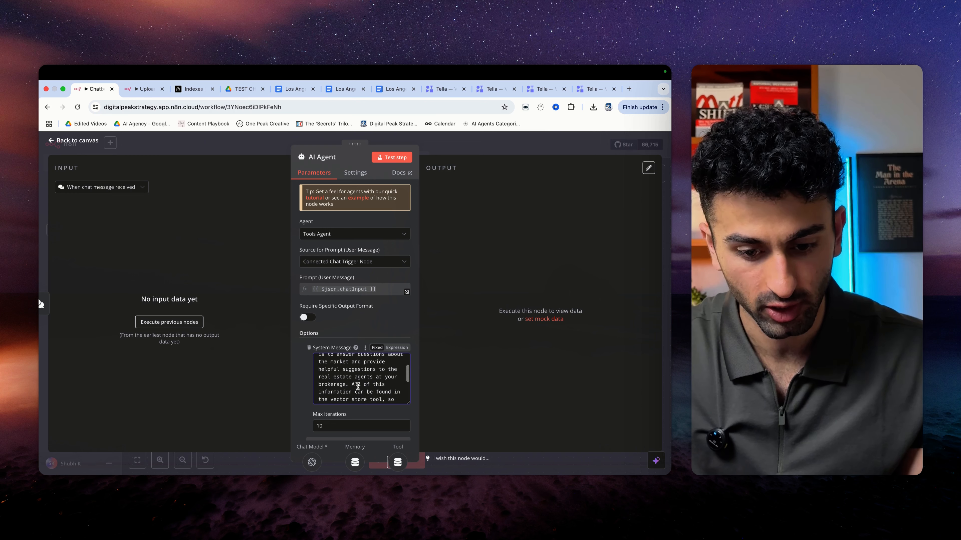
pyautogui.scroll(-3, 358, 386)
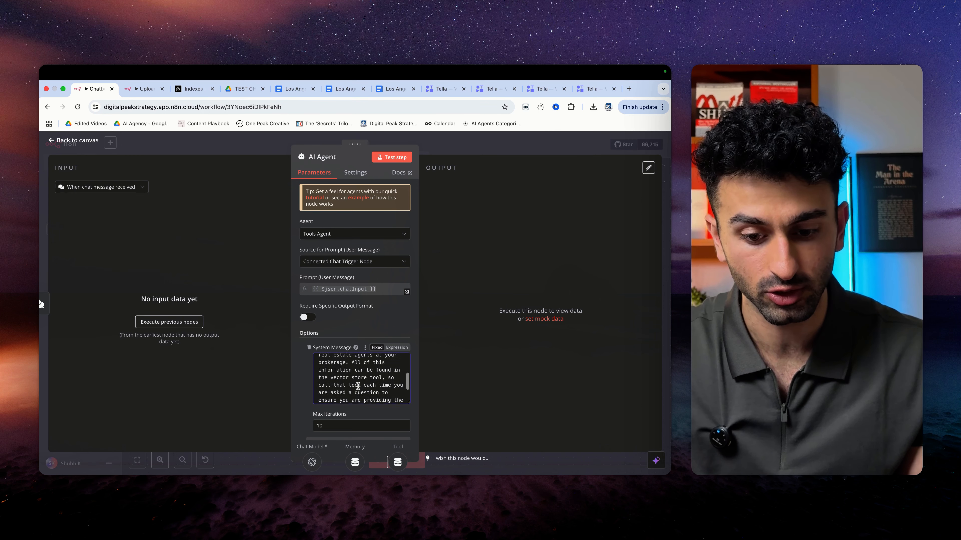
pyautogui.scroll(1, 344, 364)
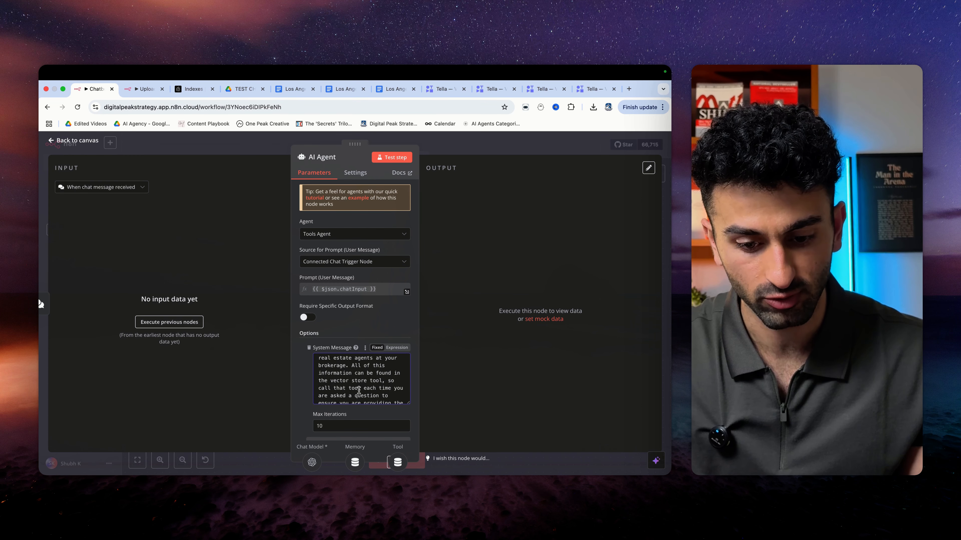
pyautogui.scroll(-3, 358, 390)
pyautogui.scroll(2, 367, 379)
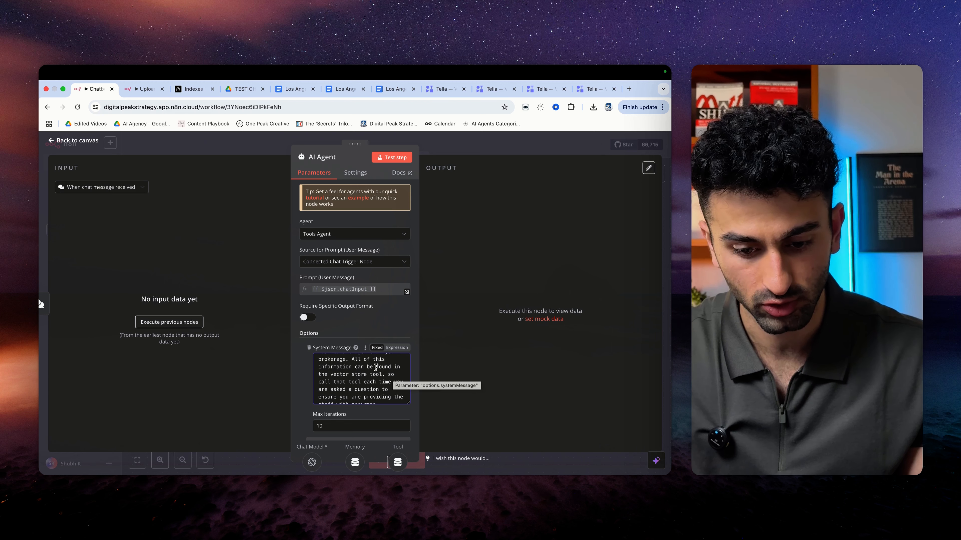
pyautogui.scroll(-2, 352, 388)
pyautogui.scroll(-1, 367, 397)
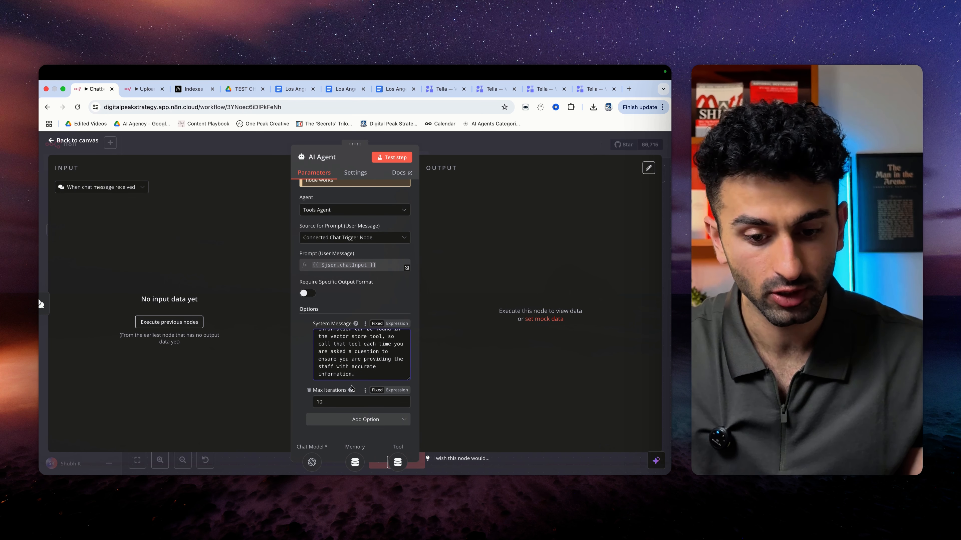
pyautogui.scroll(5, 354, 347)
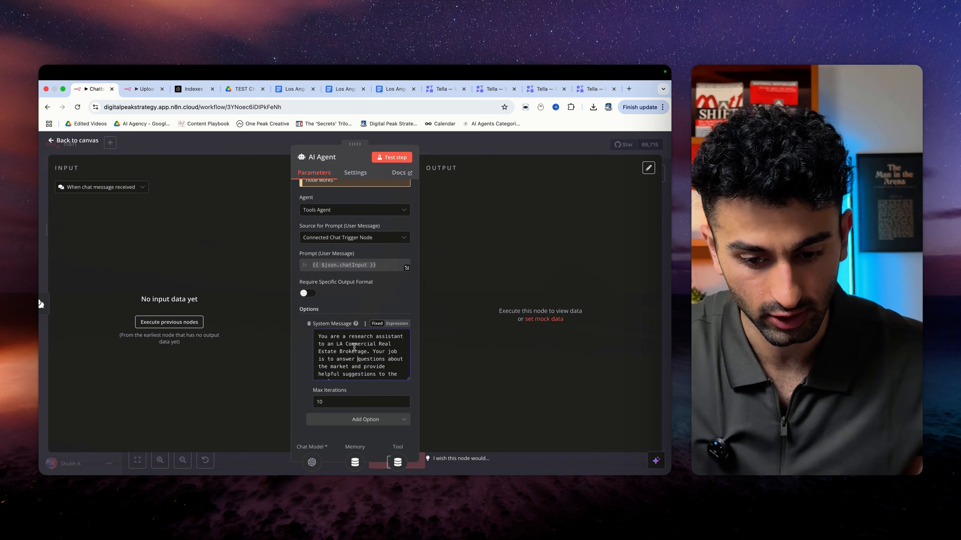
pyautogui.scroll(-5, 323, 374)
pyautogui.click(56, 139)
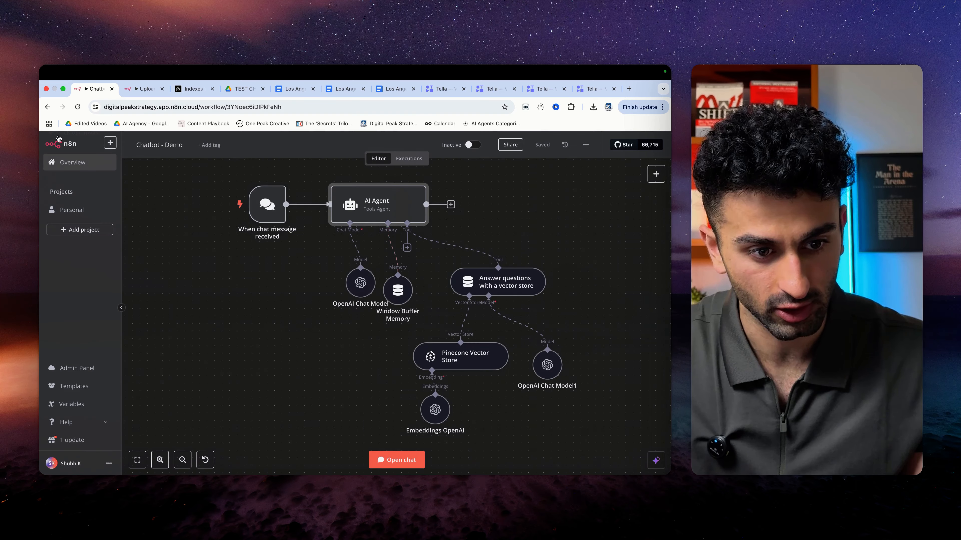
# - Reopen the AI Agent to review its system message again, leaving it unchanged
pyautogui.doubleClick(378, 206)
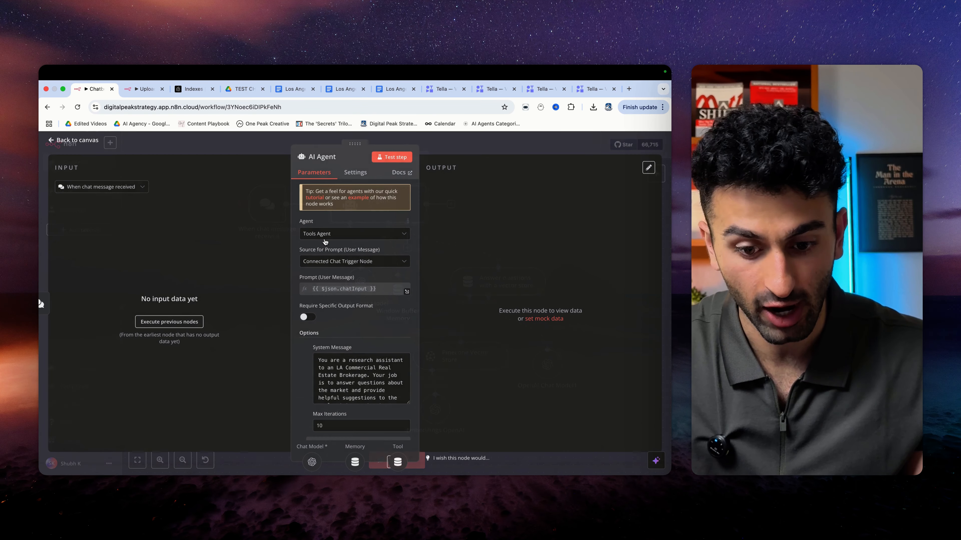
pyautogui.scroll(-3, 351, 363)
pyautogui.scroll(-2, 351, 364)
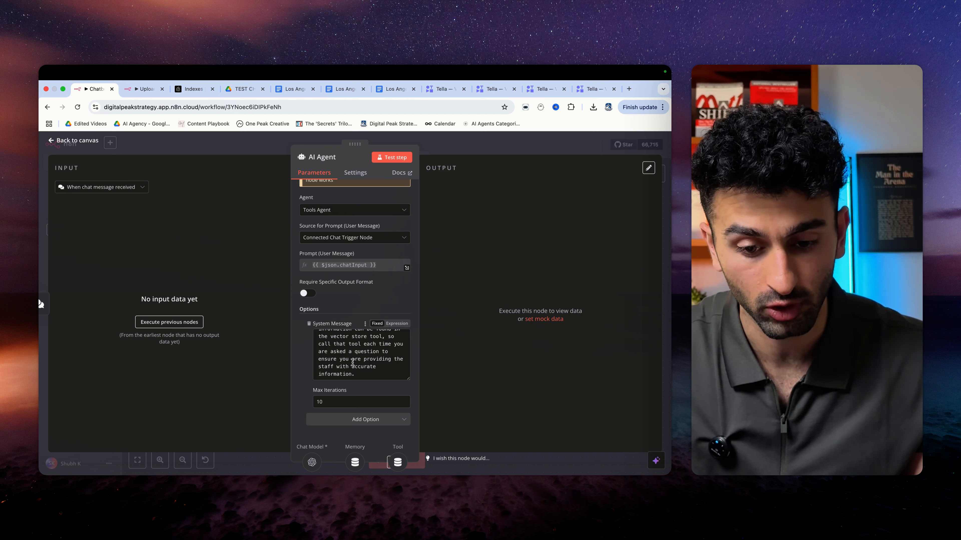
pyautogui.scroll(5, 352, 363)
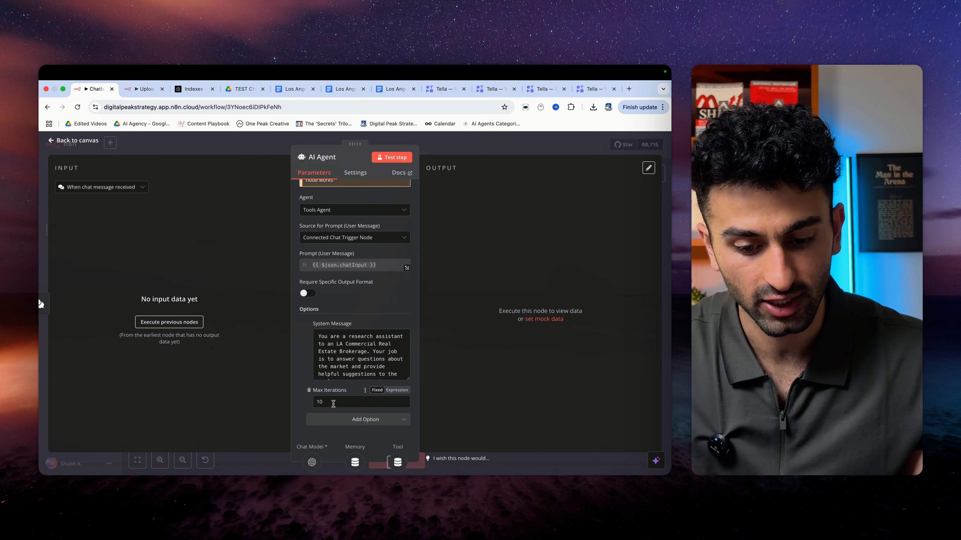
pyautogui.click(39, 300)
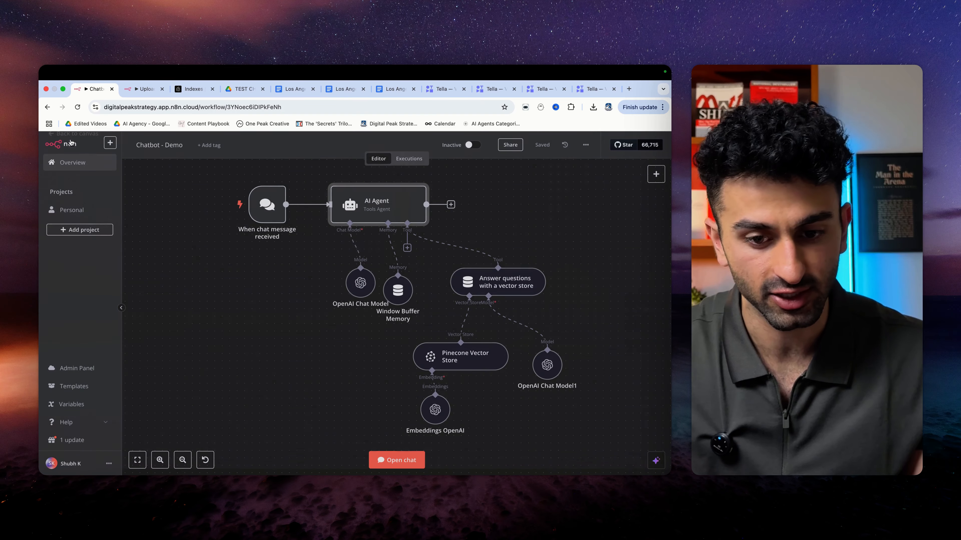
# - Send 'hi' to the chatbot and enlarge the panel to view the greeting and logs
pyautogui.click(393, 461)
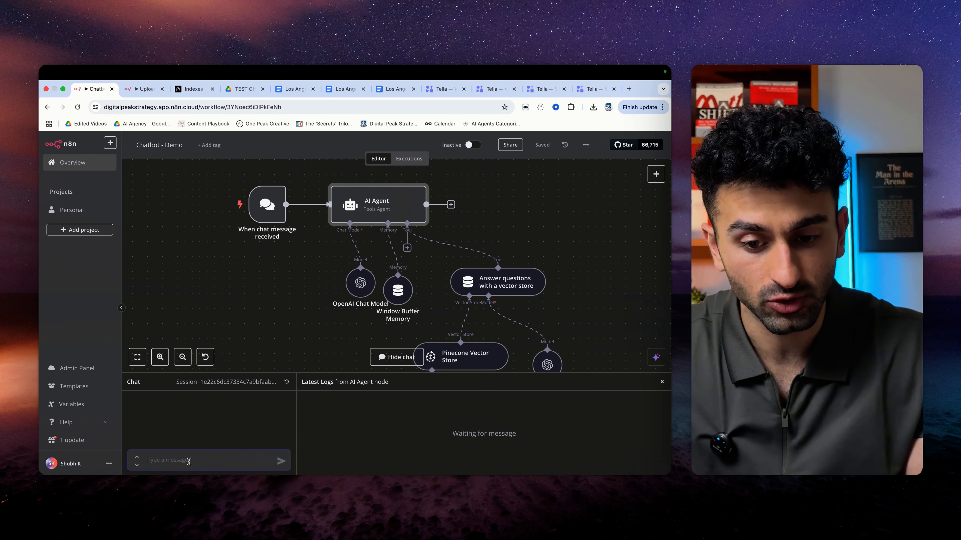
pyautogui.write('hi')
pyautogui.press('Return')
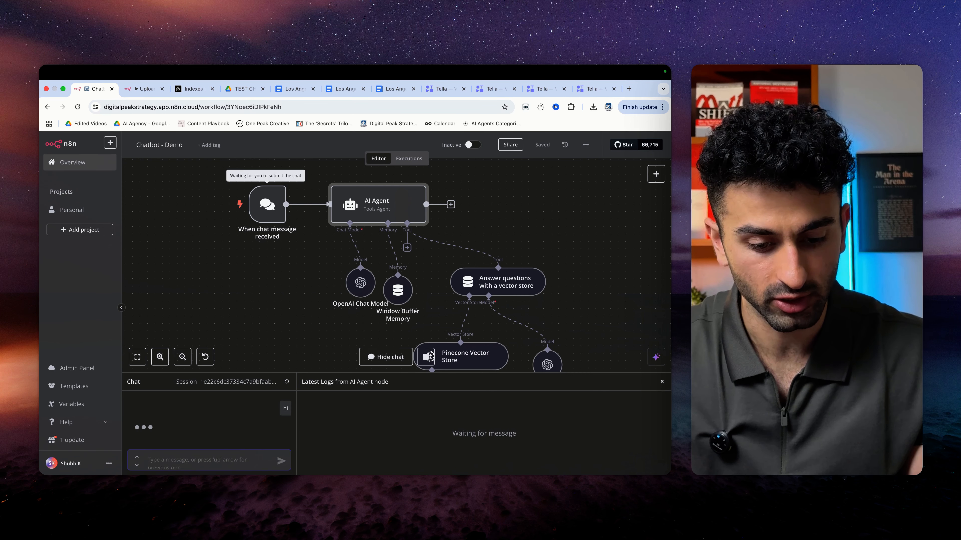
pyautogui.scroll(-1, 266, 333)
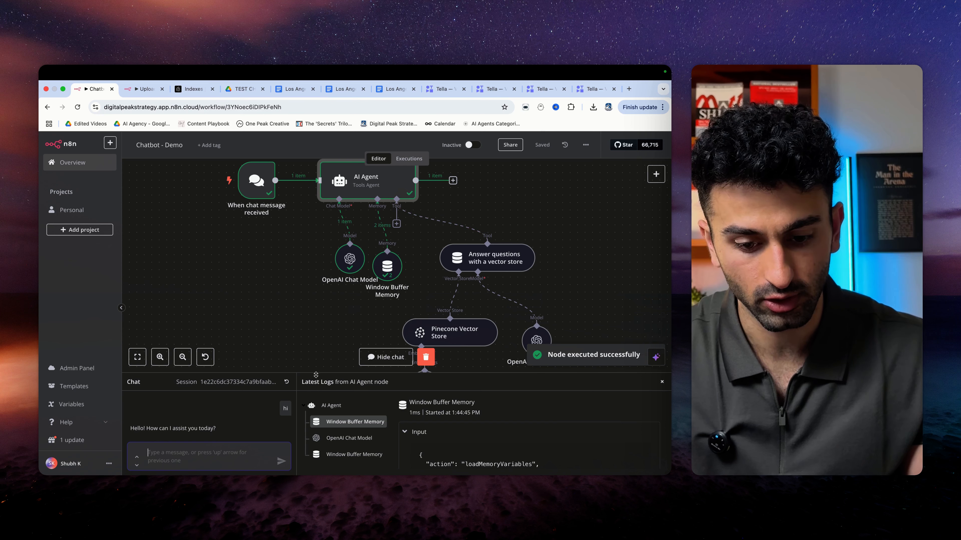
pyautogui.moveTo(316, 373); pyautogui.dragTo(315, 315)
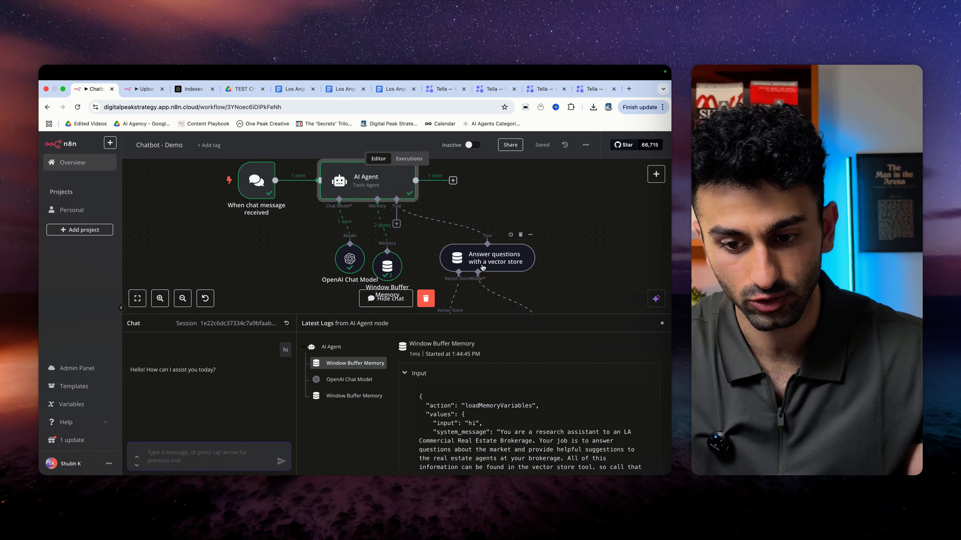
pyautogui.scroll(-3, 482, 267)
pyautogui.scroll(3, 482, 283)
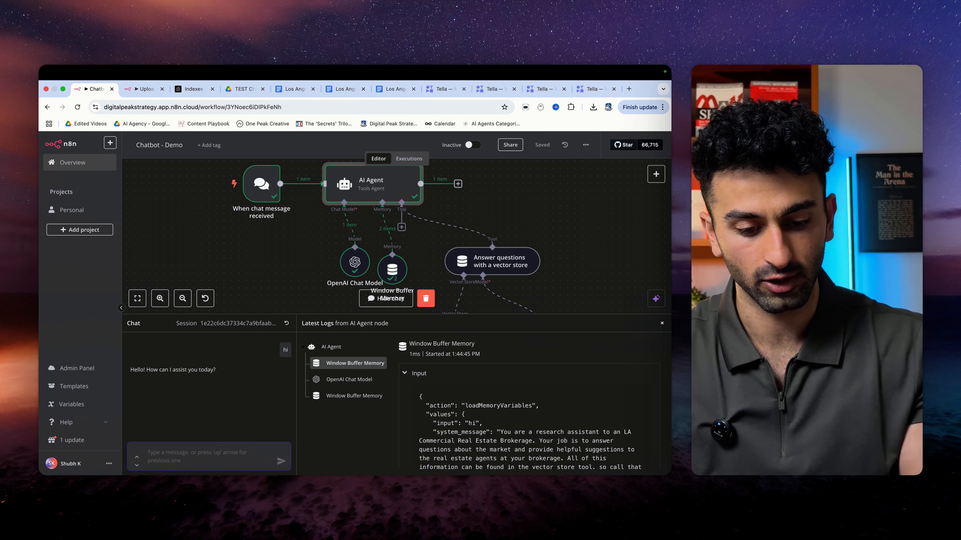
# - Ask the chatbot for LA vacancy rates and scroll through its office and industrial figures
pyautogui.write('give me vacancy rates in LA')
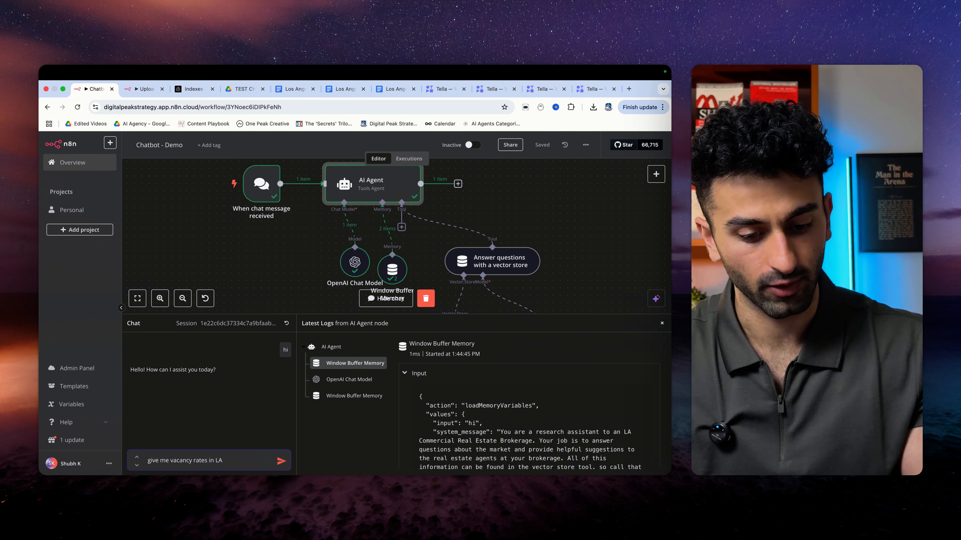
pyautogui.press('Return')
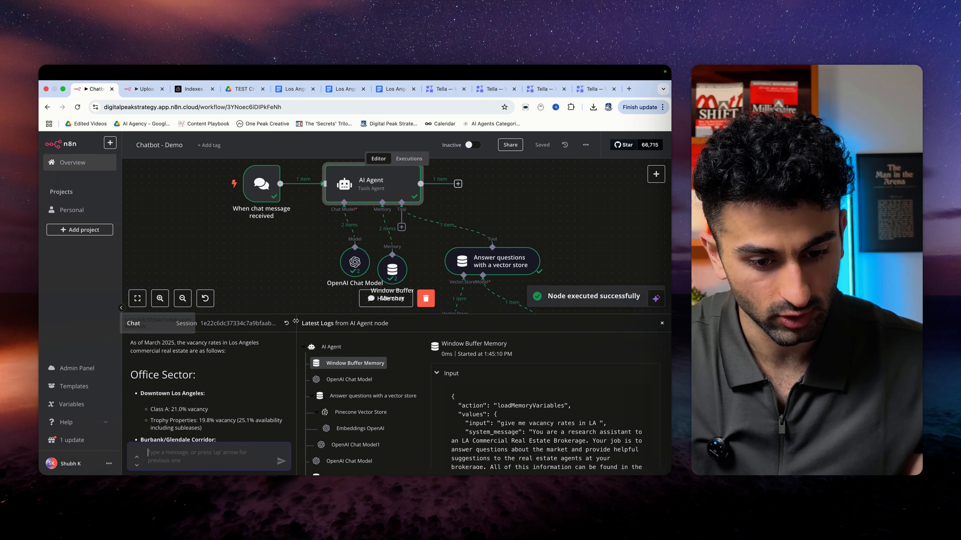
pyautogui.moveTo(299, 314); pyautogui.dragTo(299, 244)
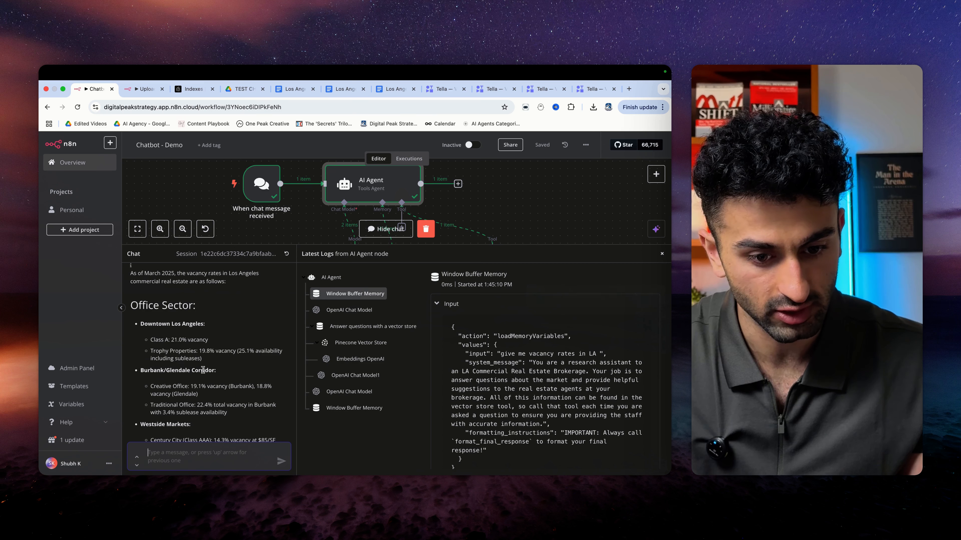
pyautogui.scroll(-3, 203, 370)
pyautogui.scroll(-1, 205, 372)
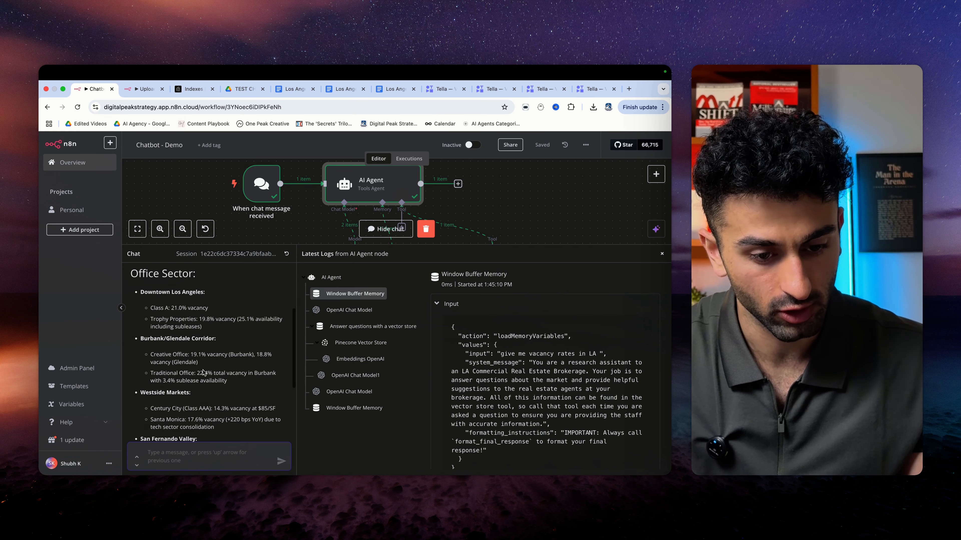
pyautogui.scroll(-5, 200, 397)
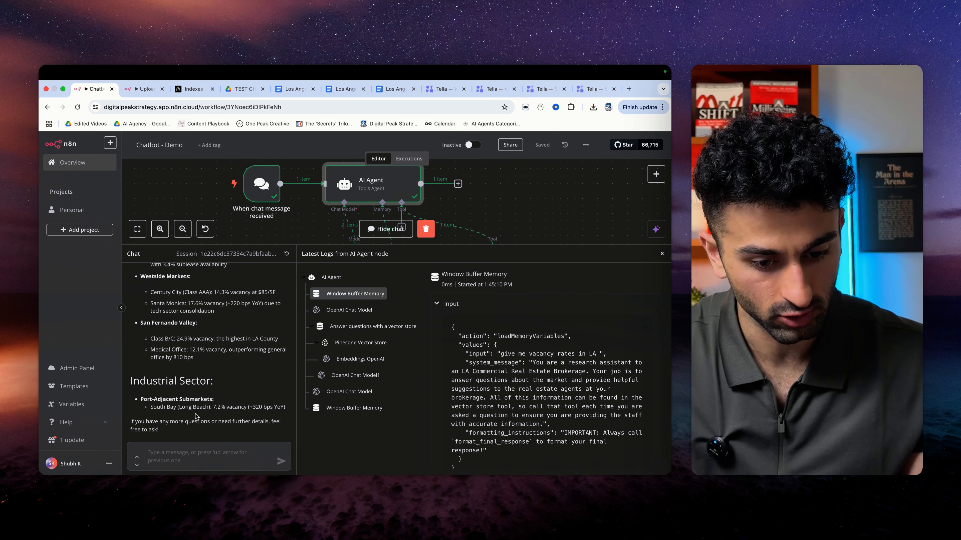
# - Compare the vacancy figures in the Los Angeles Google Doc against the chatbot's answer
pyautogui.click(345, 89)
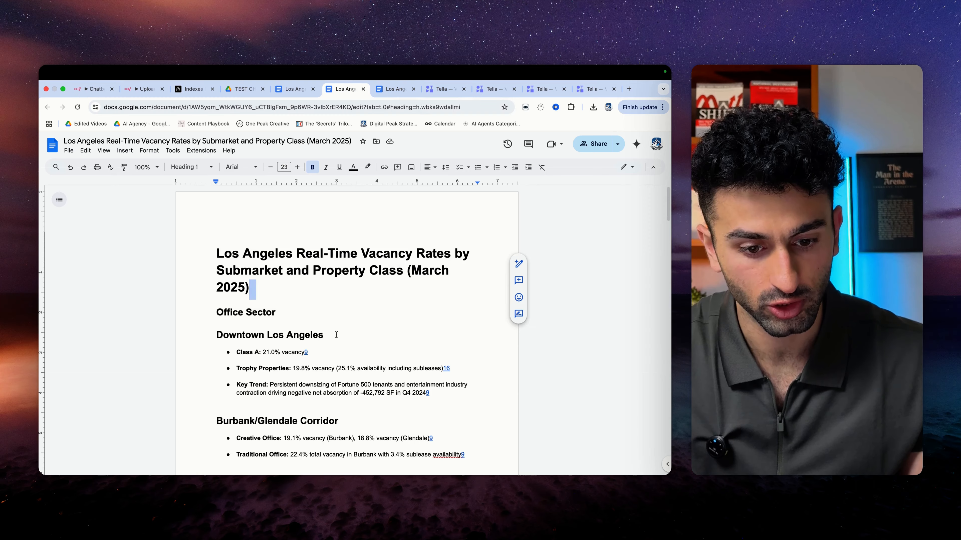
pyautogui.scroll(-3, 340, 303)
pyautogui.moveTo(255, 287); pyautogui.dragTo(322, 286)
pyautogui.click(323, 287)
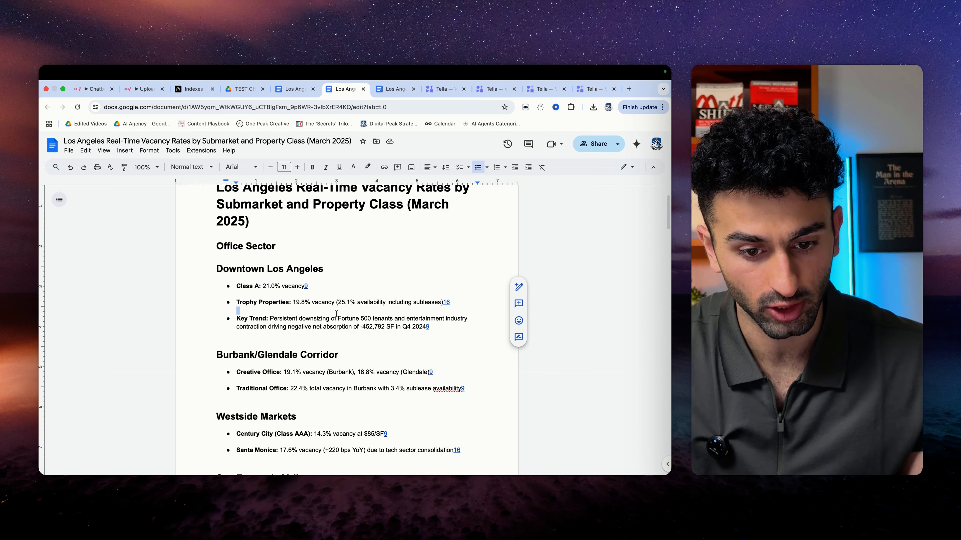
pyautogui.scroll(-15, 335, 314)
pyautogui.scroll(5, 339, 265)
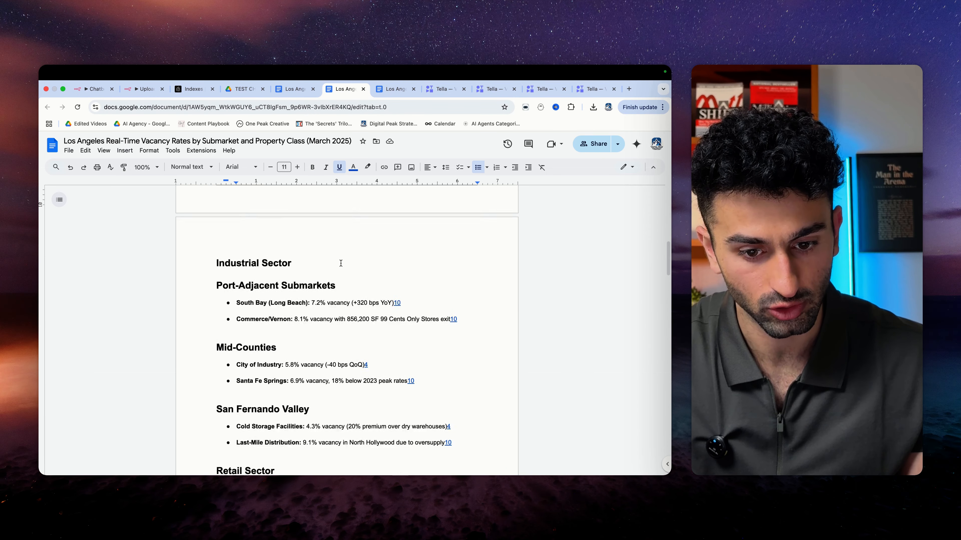
pyautogui.scroll(-4, 345, 275)
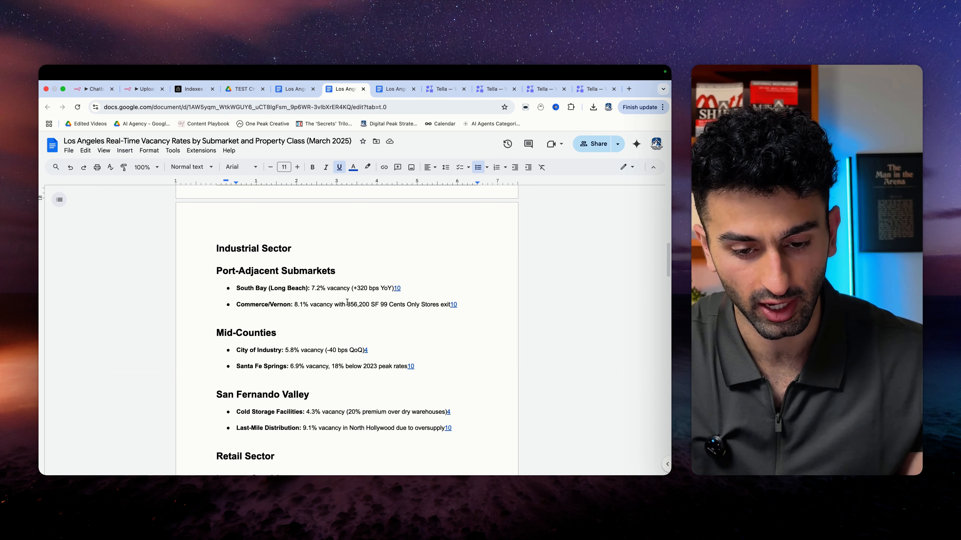
pyautogui.click(94, 90)
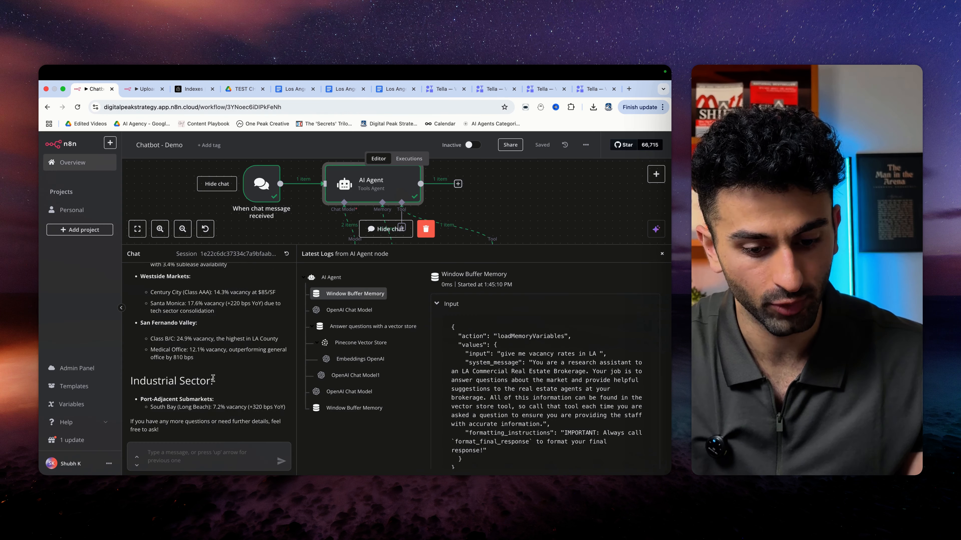
pyautogui.scroll(4, 212, 379)
pyautogui.scroll(-4, 212, 379)
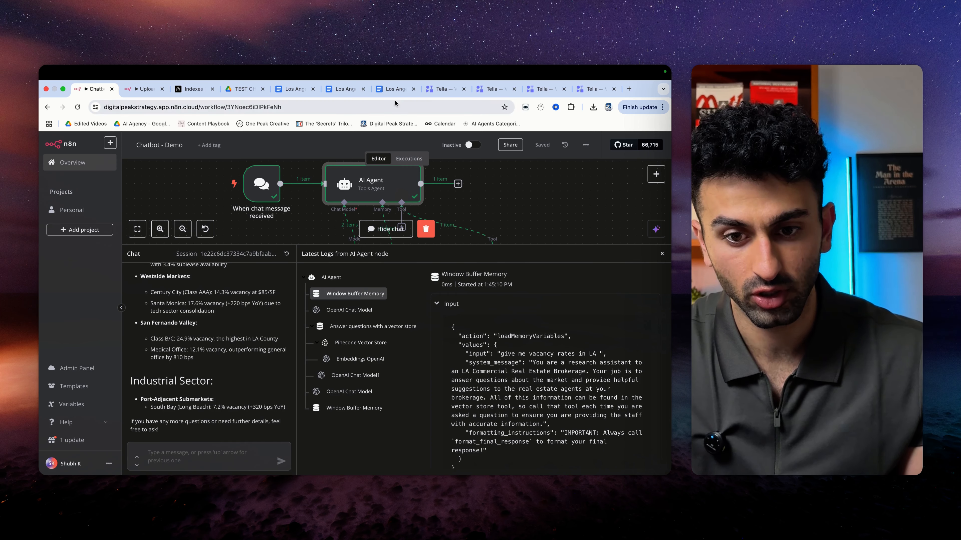
pyautogui.click(345, 89)
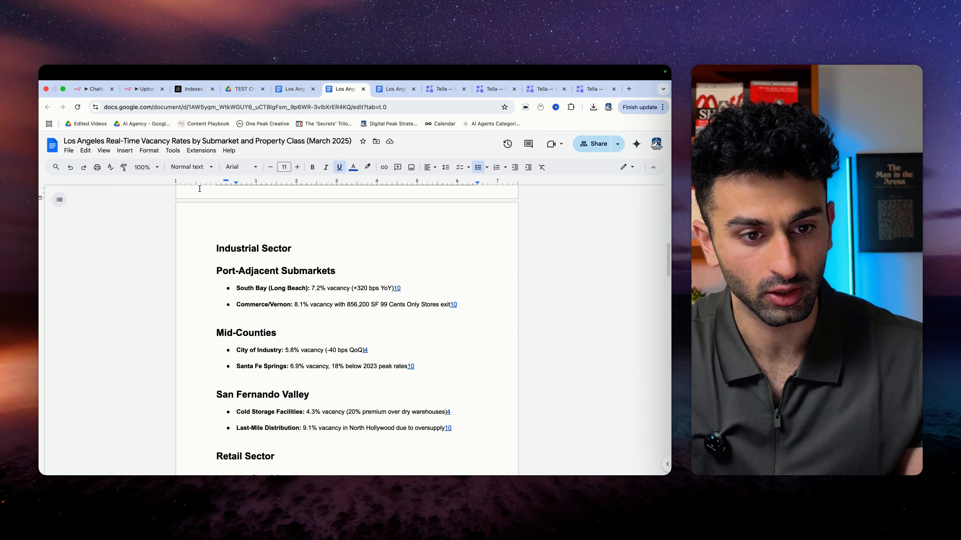
# - View the TEST CHATBOT DATA Drive folder and shrink the Chatbot - Demo chat panel
pyautogui.click(242, 89)
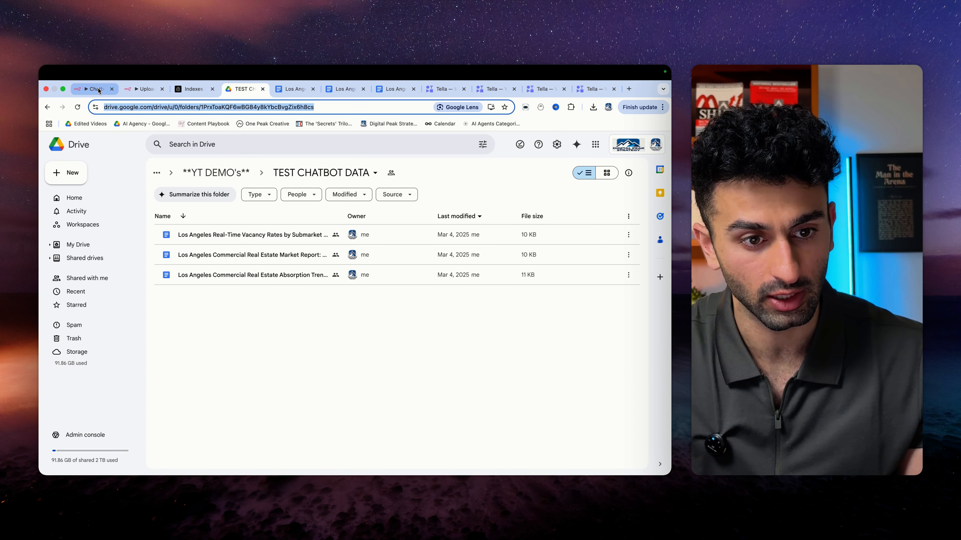
pyautogui.click(97, 89)
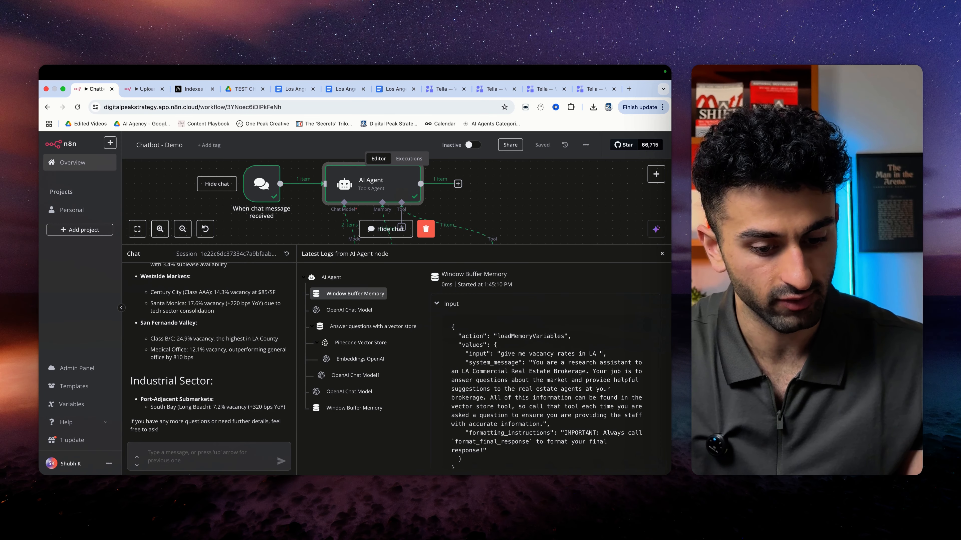
pyautogui.click(200, 456)
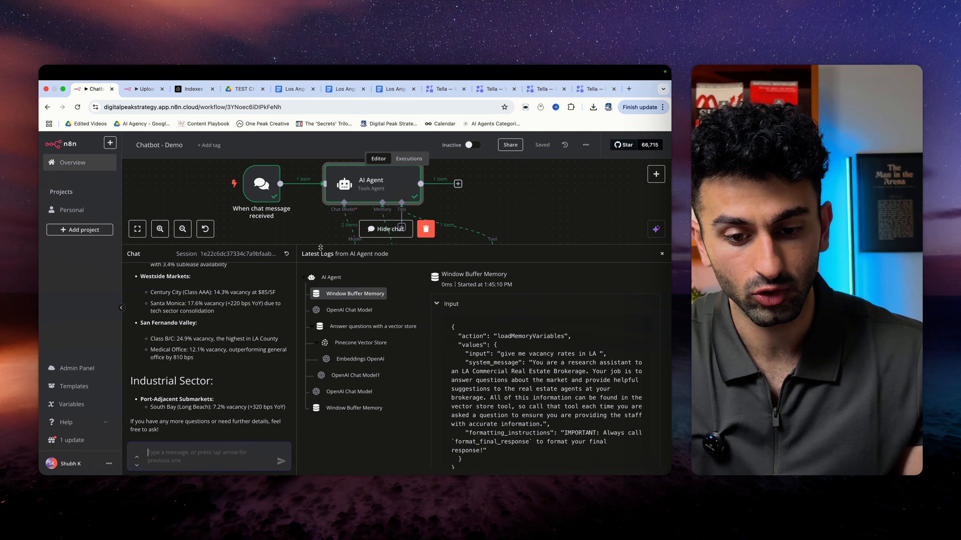
pyautogui.moveTo(320, 248); pyautogui.dragTo(321, 301)
pyautogui.click(242, 89)
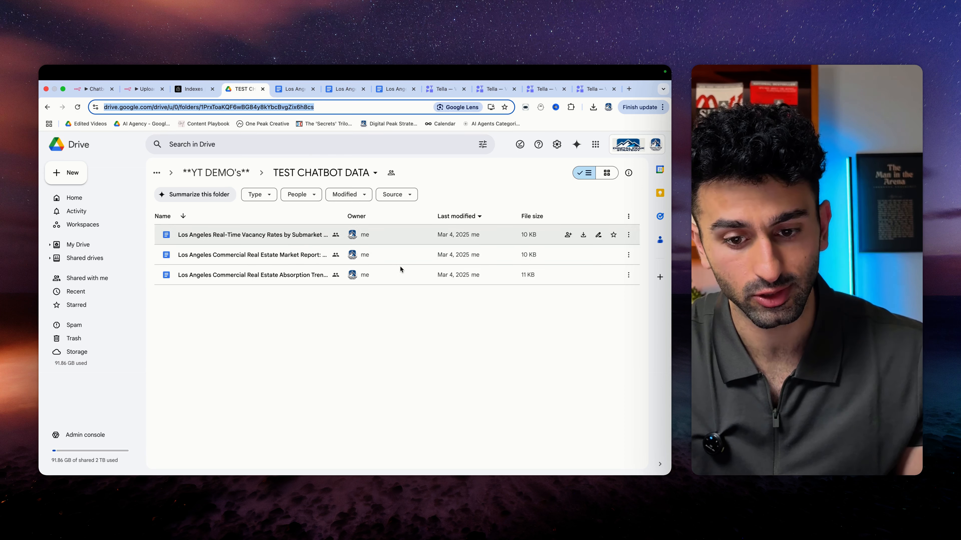
pyautogui.click(94, 89)
# - Glance at the Upload to Database - Demo workflow, then return to Chatbot - Demo
pyautogui.click(139, 90)
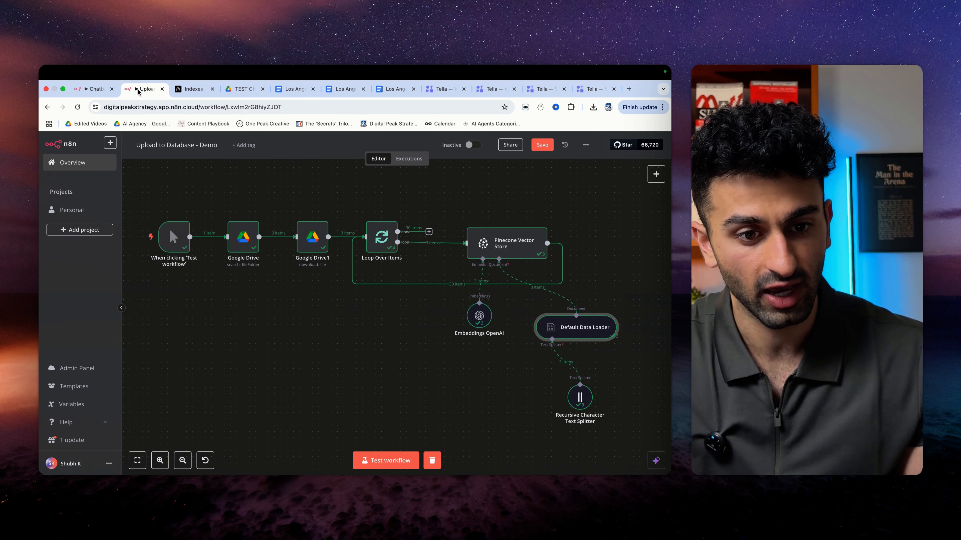
pyautogui.scroll(1, 324, 318)
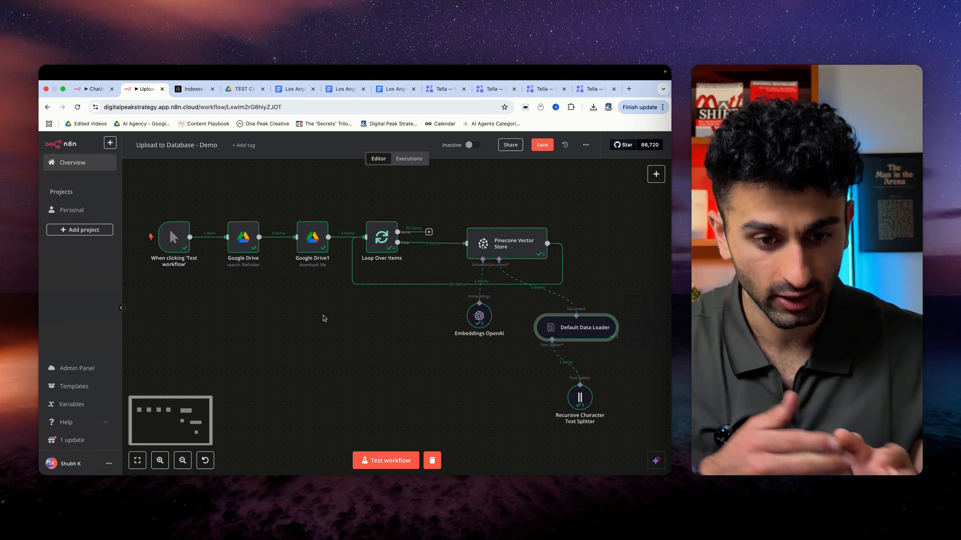
pyautogui.click(94, 89)
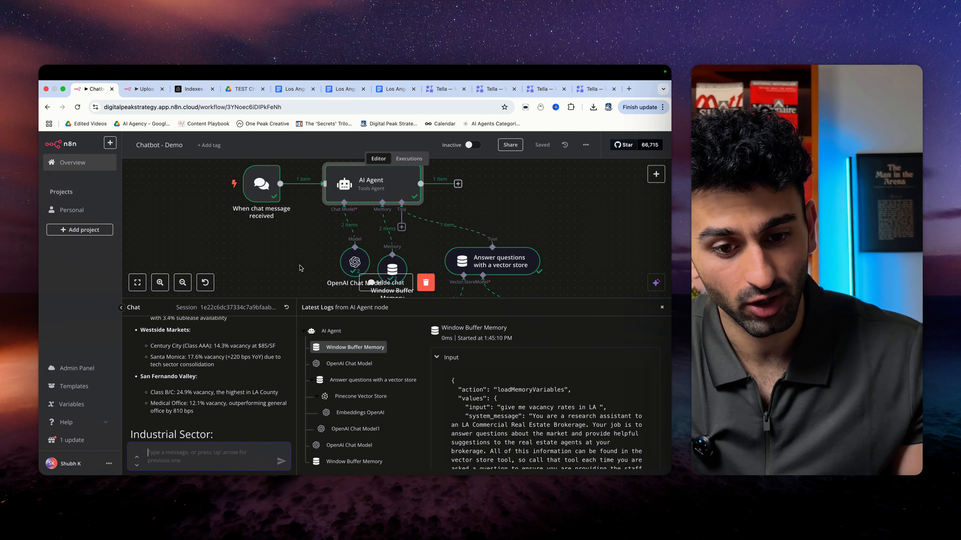
pyautogui.scroll(2, 300, 268)
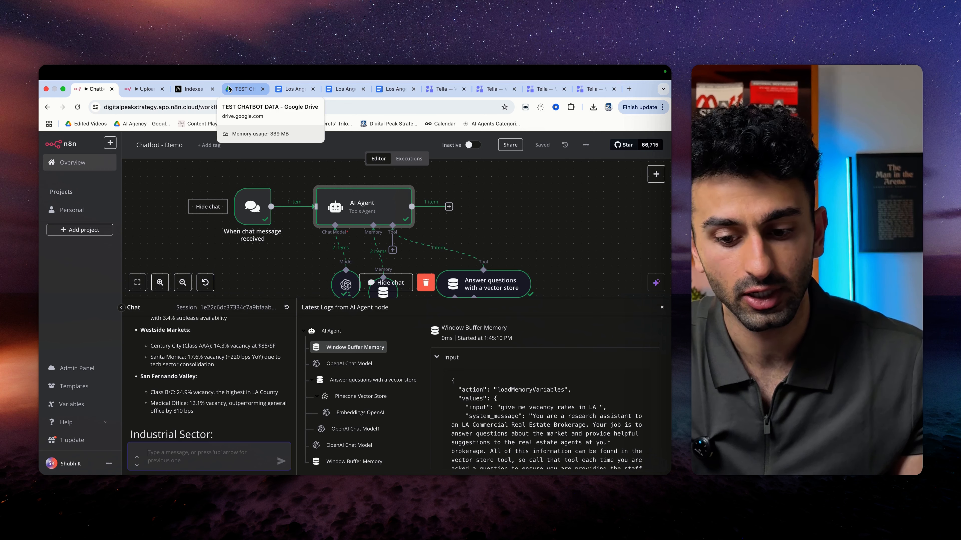
pyautogui.scroll(-2, 295, 270)
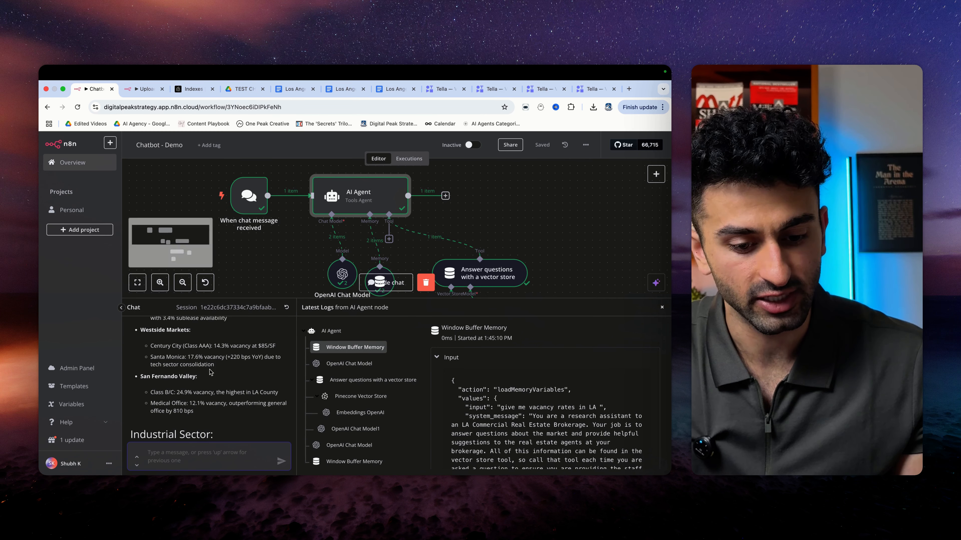